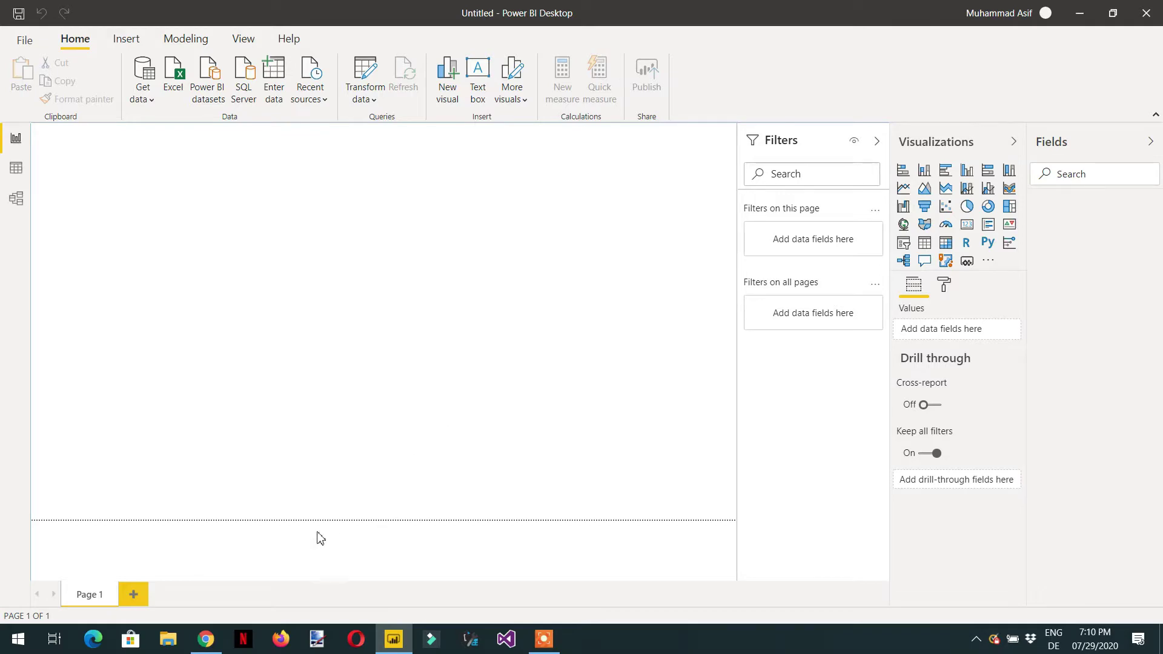
- Switch to Chrome and open China's population page from the top 20 countries list, going to its historical population table
{"action": "left_click", "coordinate": [206, 639]}
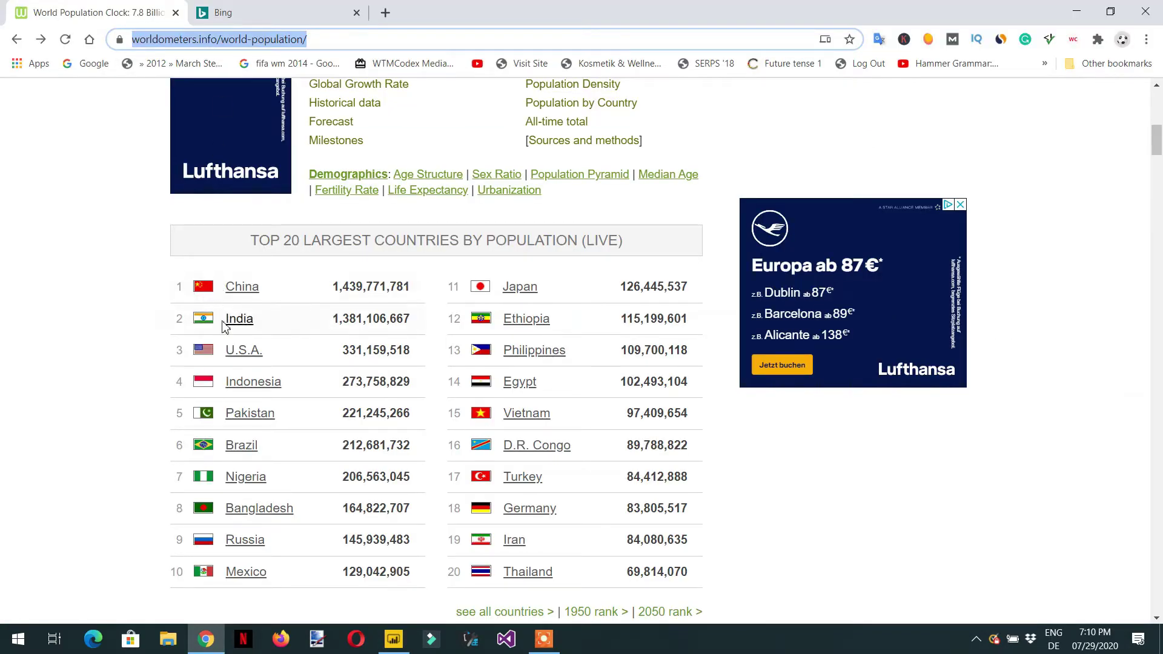
{"action": "left_click", "coordinate": [245, 291]}
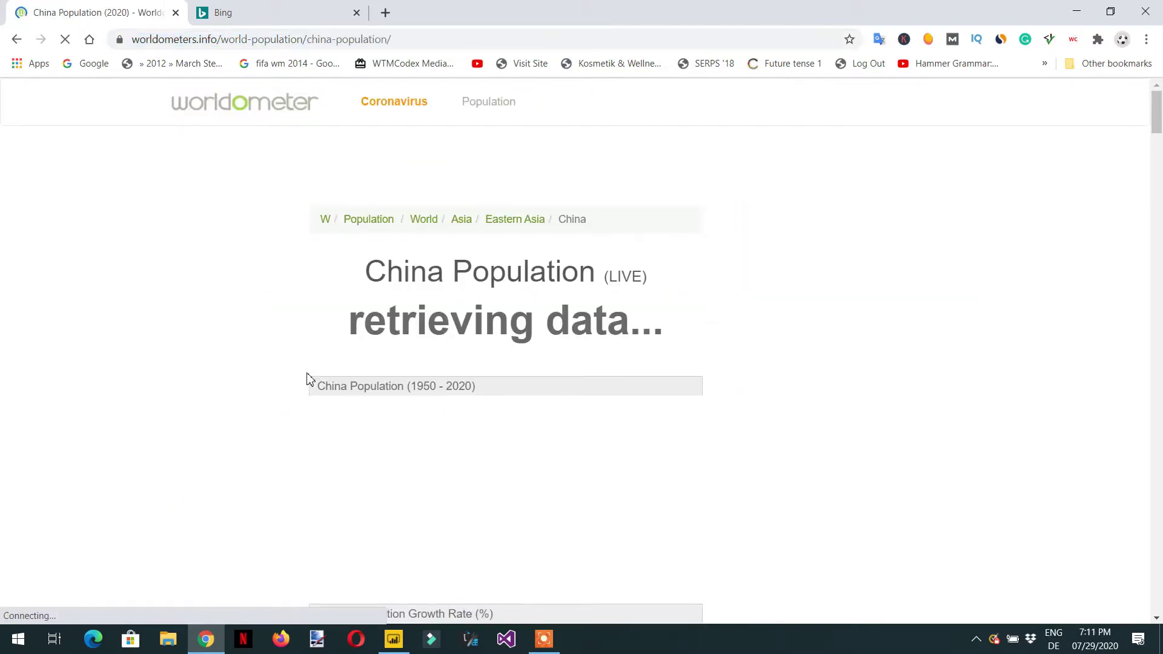
{"action": "scroll", "coordinate": [498, 429], "scroll_direction": "down", "scroll_amount": 7}
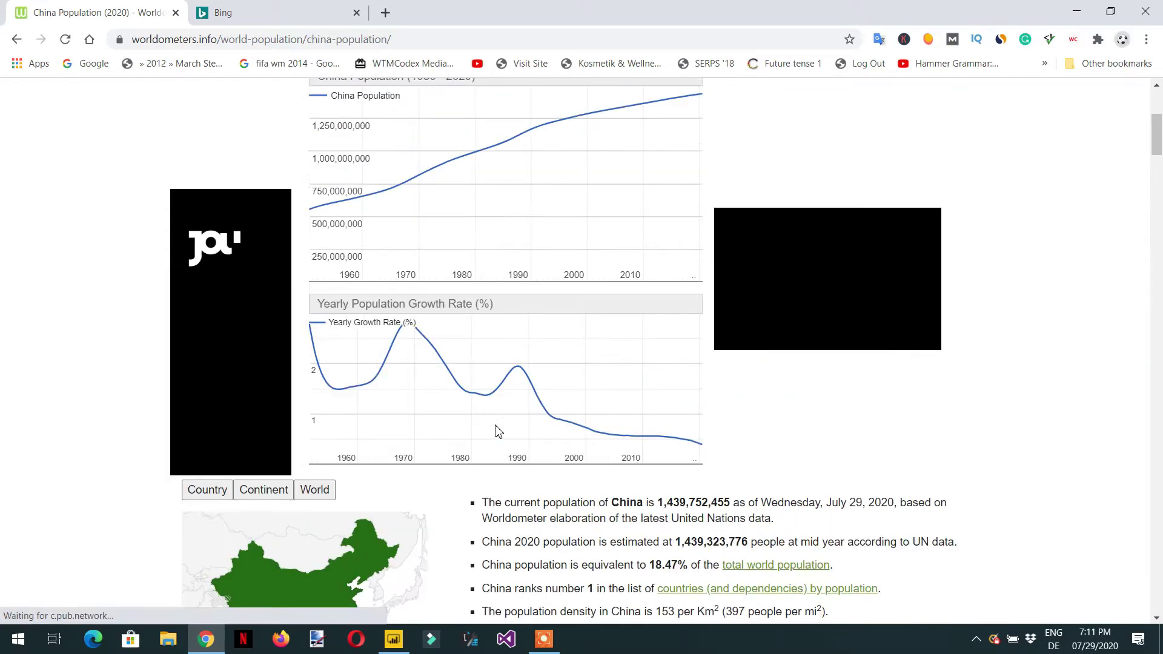
{"action": "scroll", "coordinate": [493, 431], "scroll_direction": "down", "scroll_amount": 8}
{"action": "scroll", "coordinate": [492, 433], "scroll_direction": "down", "scroll_amount": 6}
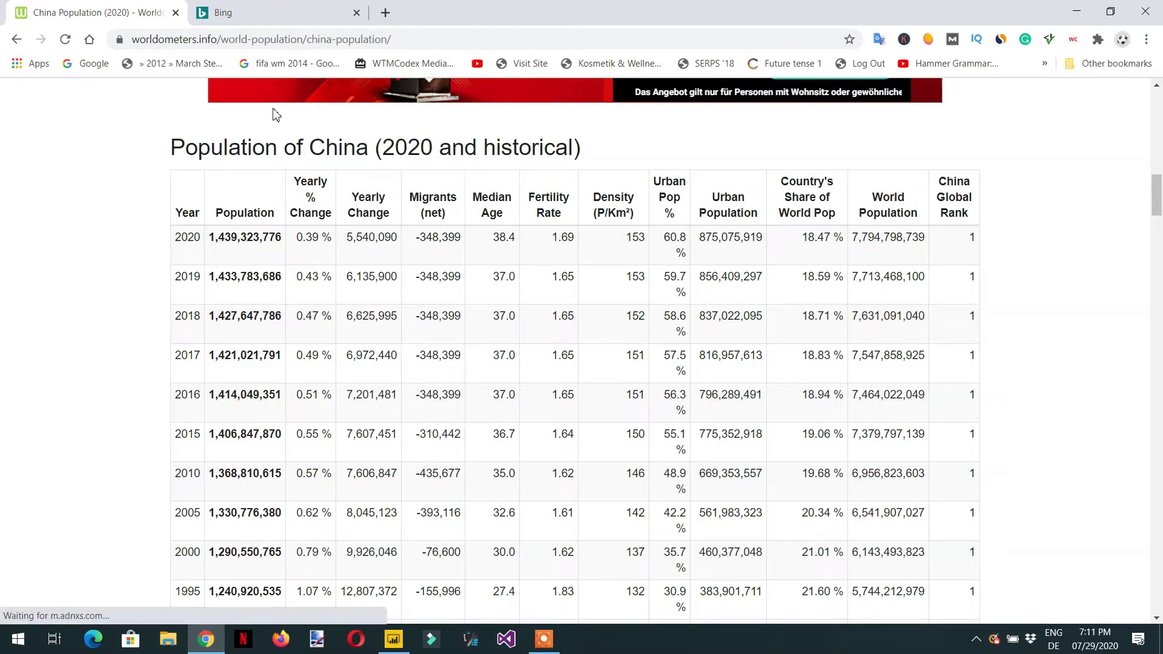
- Copy the web address of the China population page
{"action": "left_click", "coordinate": [256, 38]}
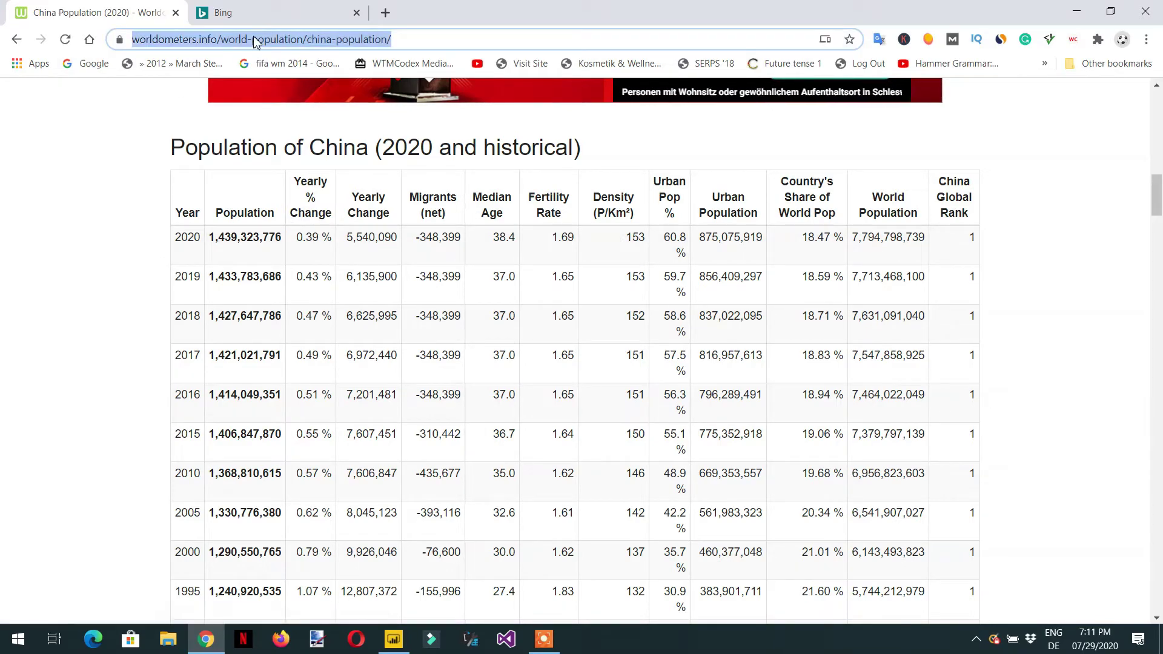
{"action": "right_click", "coordinate": [253, 36]}
{"action": "left_click", "coordinate": [313, 143]}
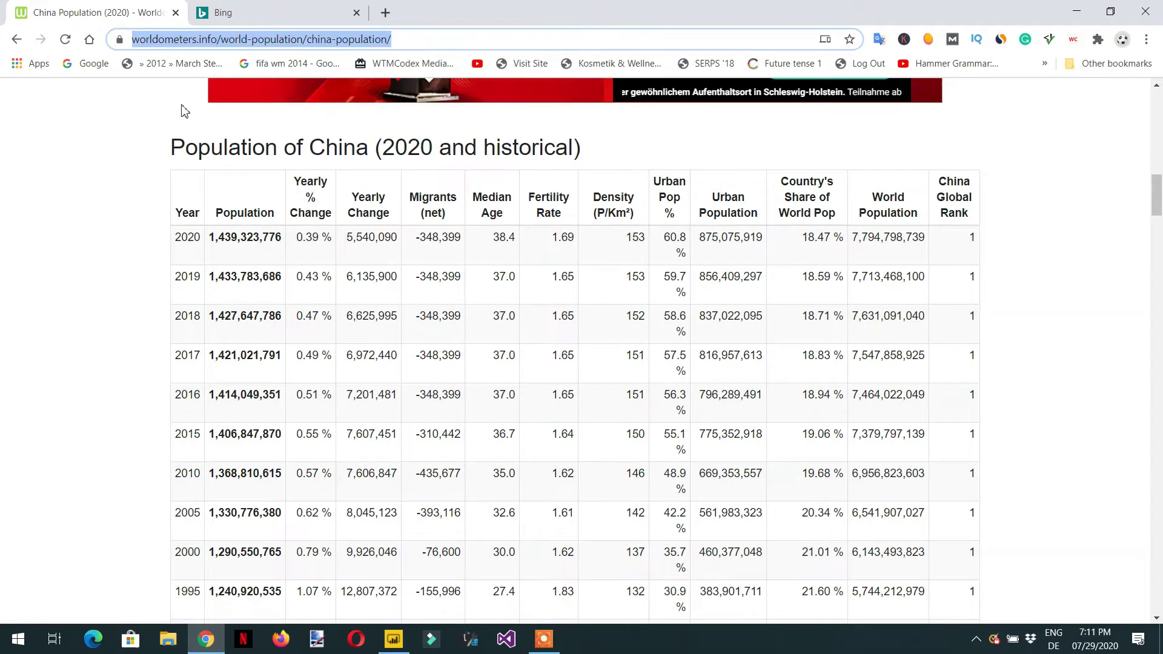
- Return to the country list, open India's population page and examine its historical population and main cities tables
{"action": "left_click", "coordinate": [16, 40]}
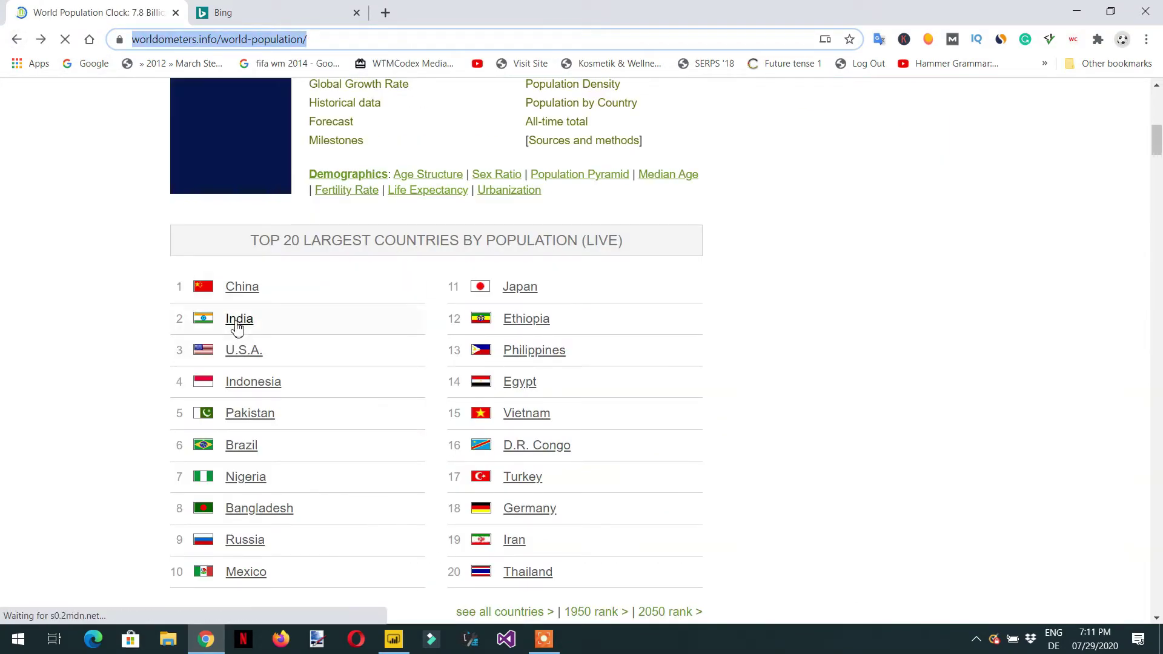
{"action": "left_click", "coordinate": [238, 320]}
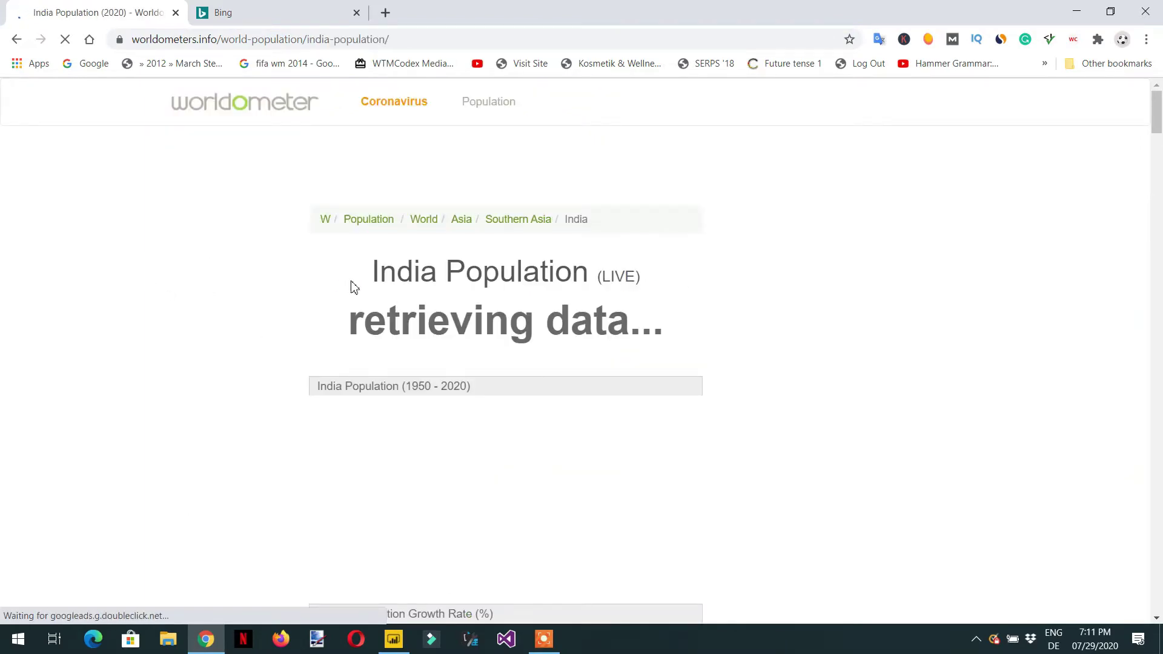
{"action": "scroll", "coordinate": [324, 360], "scroll_direction": "down", "scroll_amount": 10}
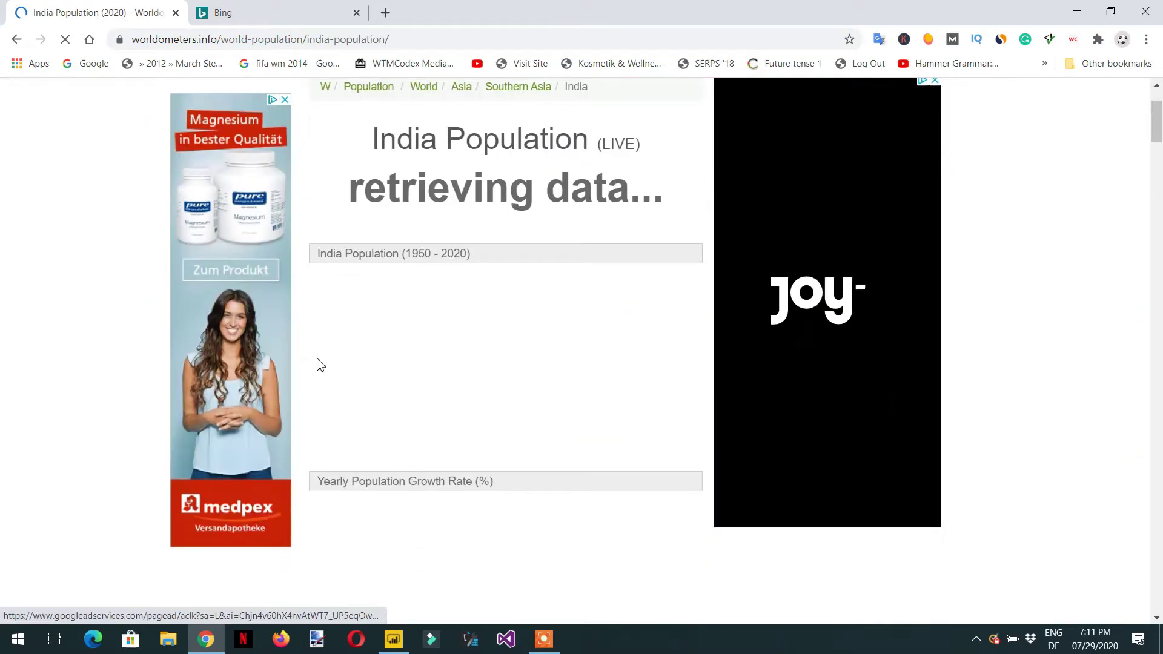
{"action": "scroll", "coordinate": [345, 373], "scroll_direction": "down", "scroll_amount": 3}
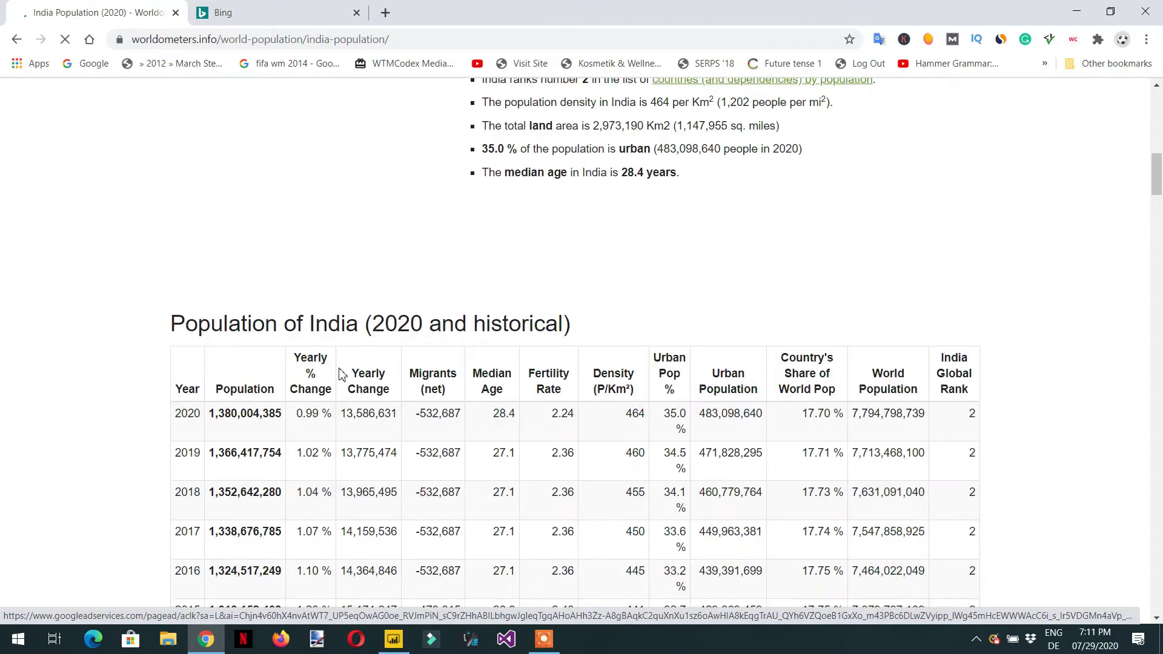
{"action": "scroll", "coordinate": [449, 376], "scroll_direction": "down", "scroll_amount": 8}
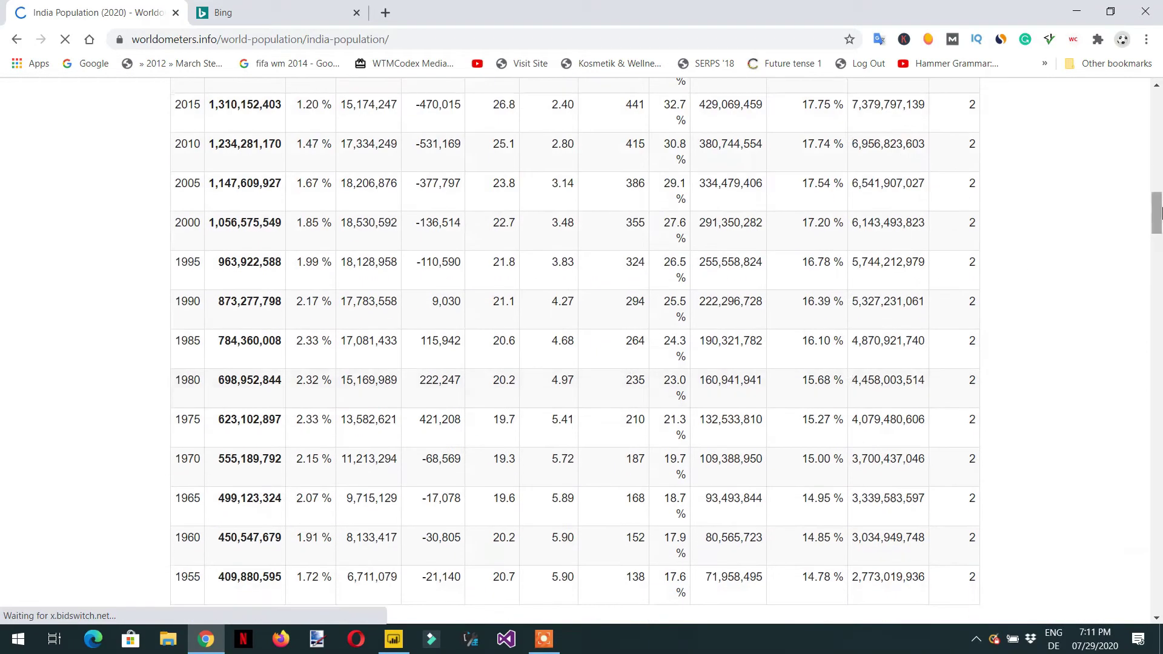
{"action": "left_click_drag", "start_coordinate": [1154, 215], "coordinate": [1134, 335]}
{"action": "scroll", "coordinate": [270, 189], "scroll_direction": "down", "scroll_amount": 2}
{"action": "scroll", "coordinate": [254, 234], "scroll_direction": "down", "scroll_amount": 9}
{"action": "scroll", "coordinate": [252, 242], "scroll_direction": "up", "scroll_amount": 11}
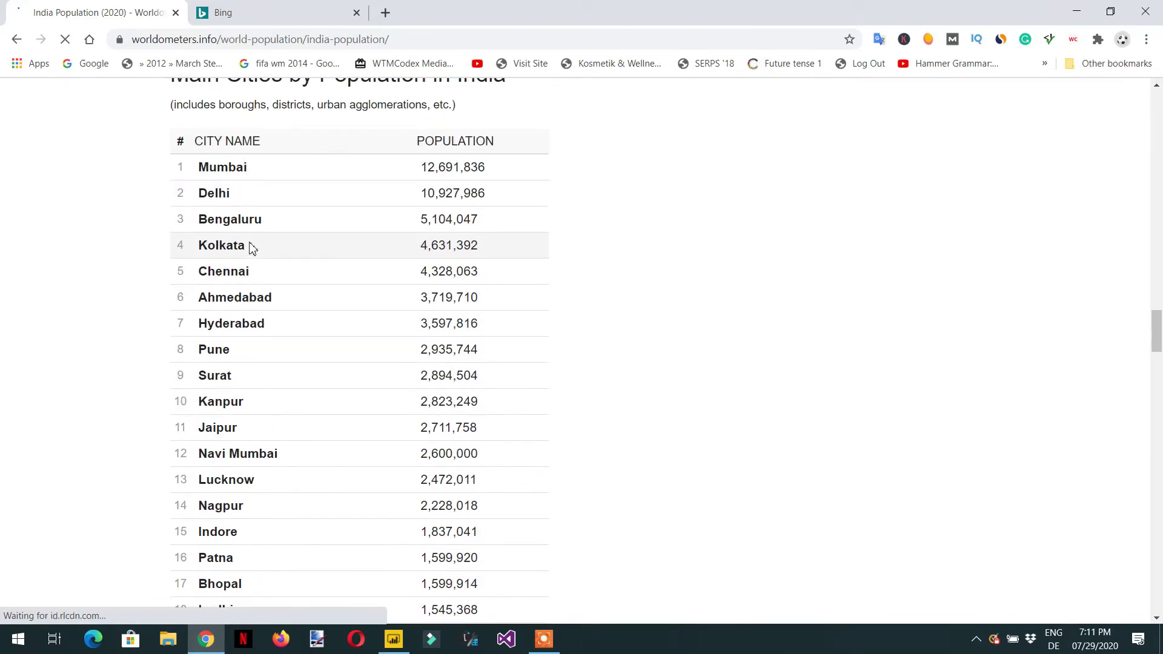
{"action": "scroll", "coordinate": [242, 254], "scroll_direction": "up", "scroll_amount": 2}
{"action": "scroll", "coordinate": [358, 315], "scroll_direction": "down", "scroll_amount": 3}
{"action": "scroll", "coordinate": [353, 306], "scroll_direction": "up", "scroll_amount": 4}
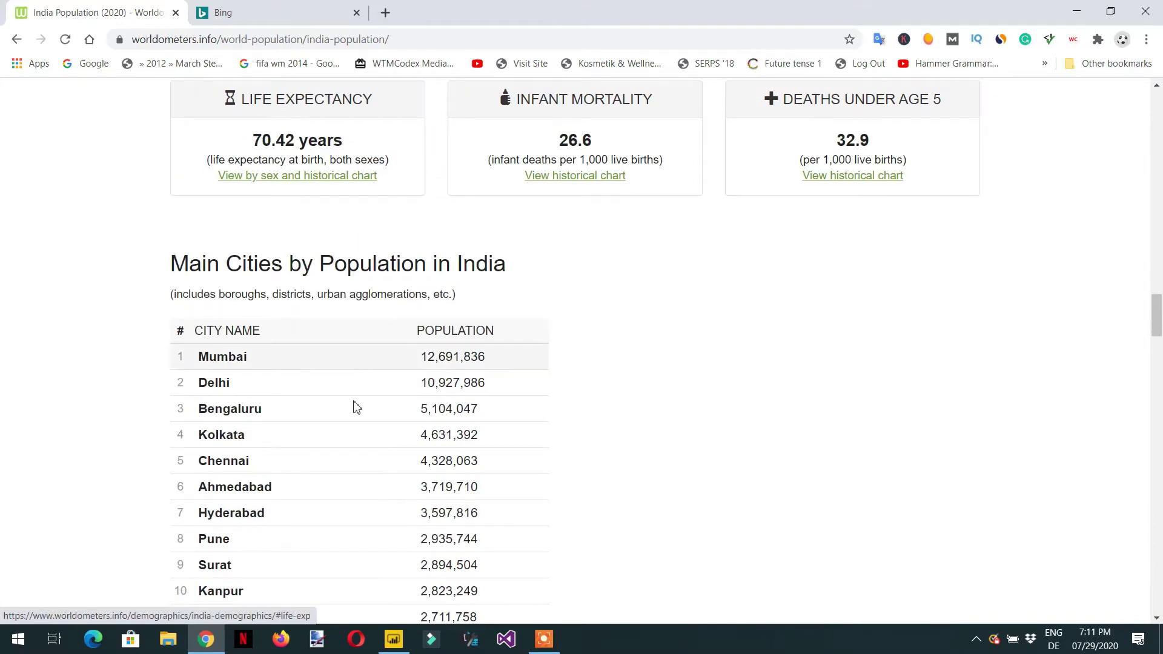
{"action": "left_click", "coordinate": [394, 641]}
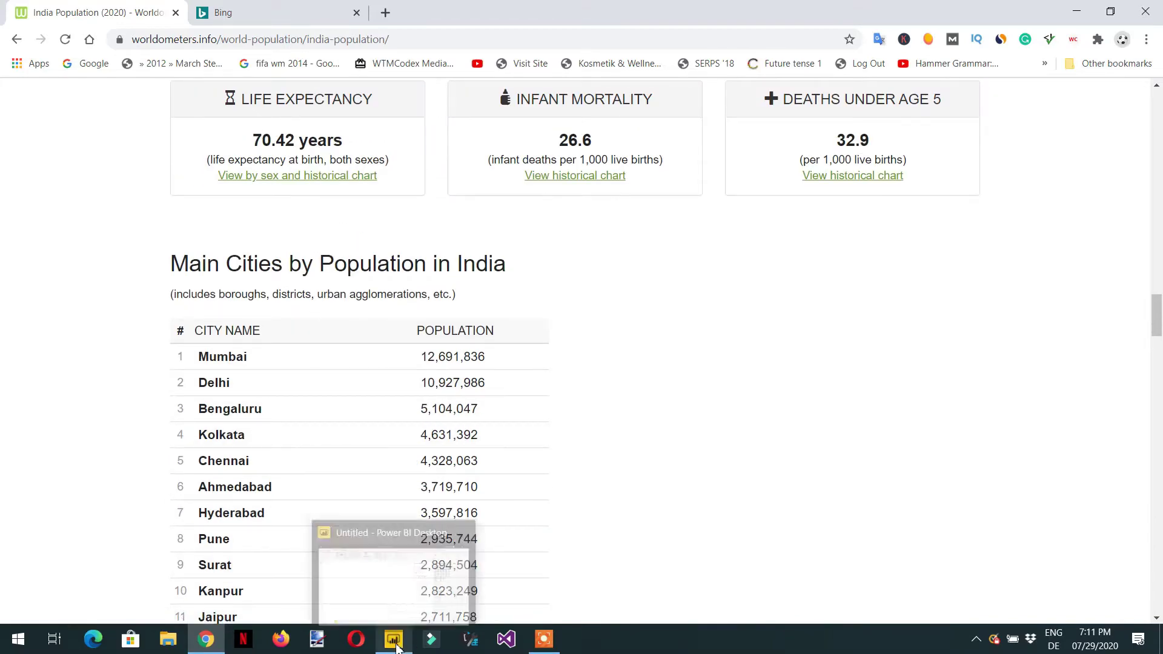
{"action": "left_click", "coordinate": [397, 645]}
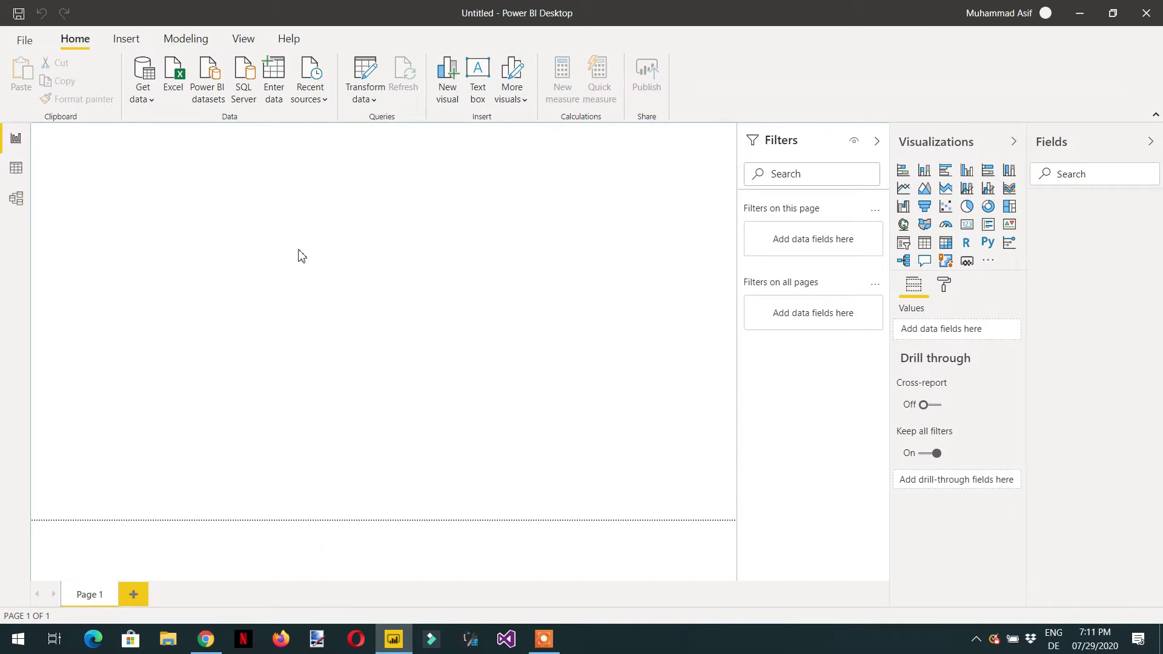
{"action": "left_click", "coordinate": [151, 100]}
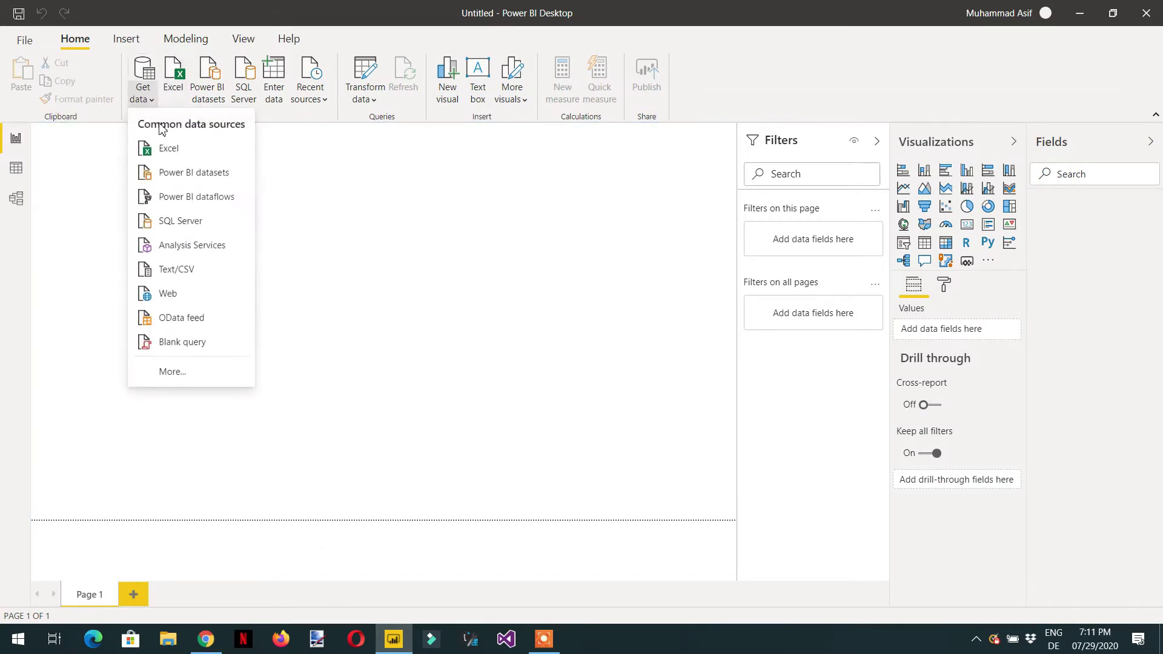
{"action": "left_click", "coordinate": [187, 296]}
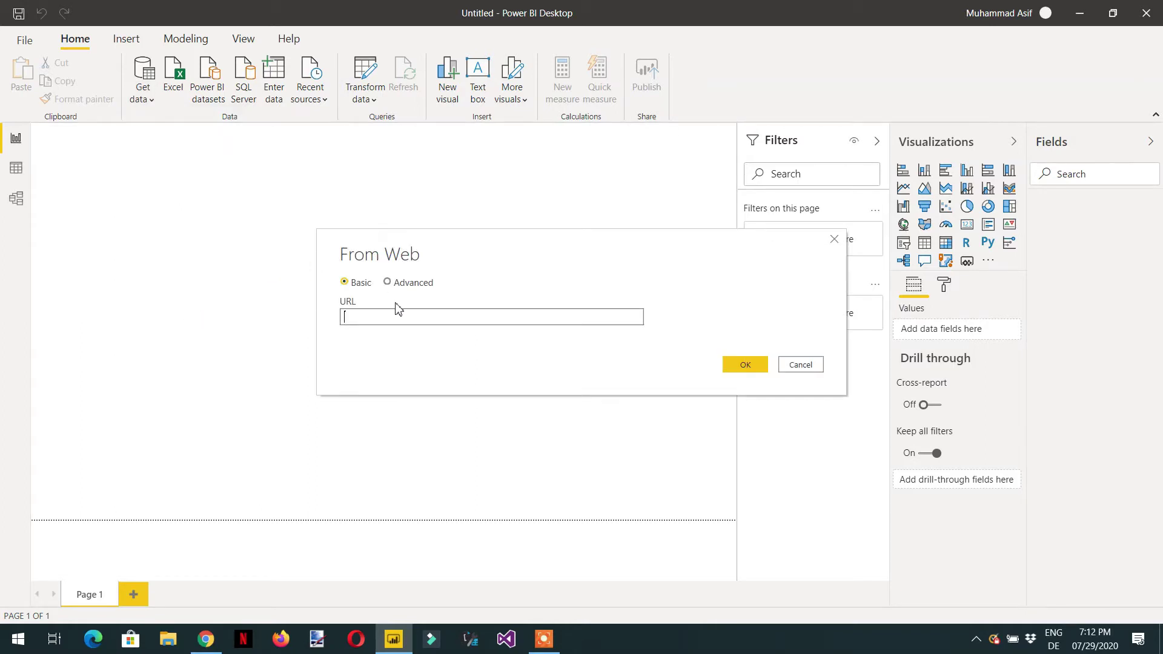
{"action": "key", "text": "ctrl+v"}
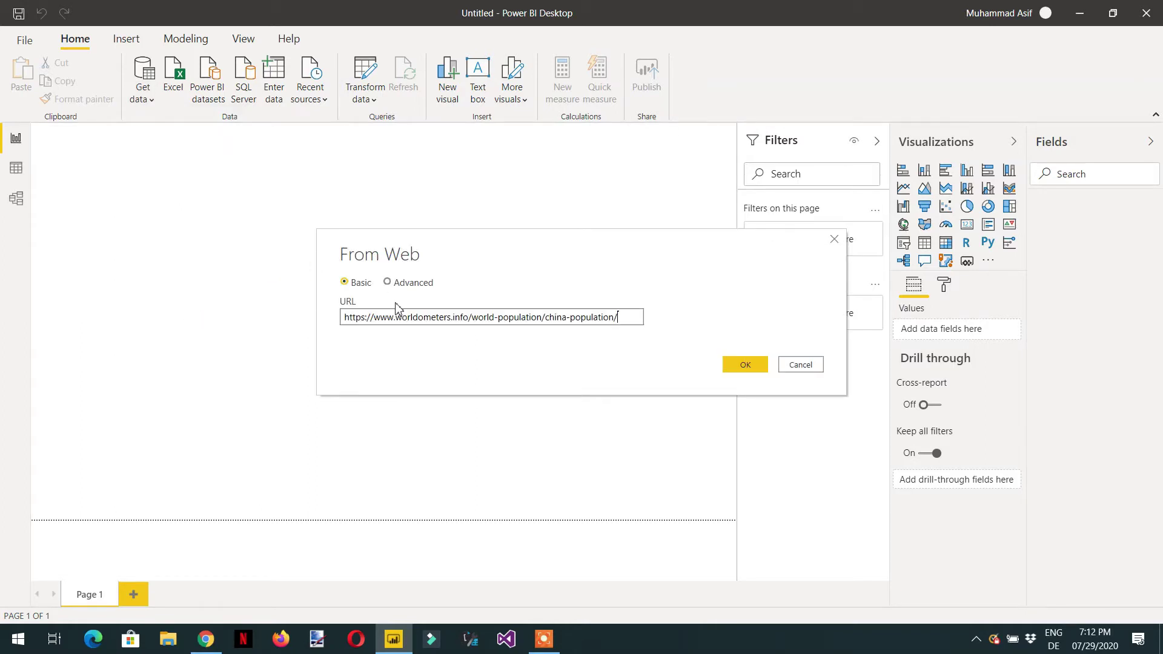
{"action": "left_click", "coordinate": [749, 365]}
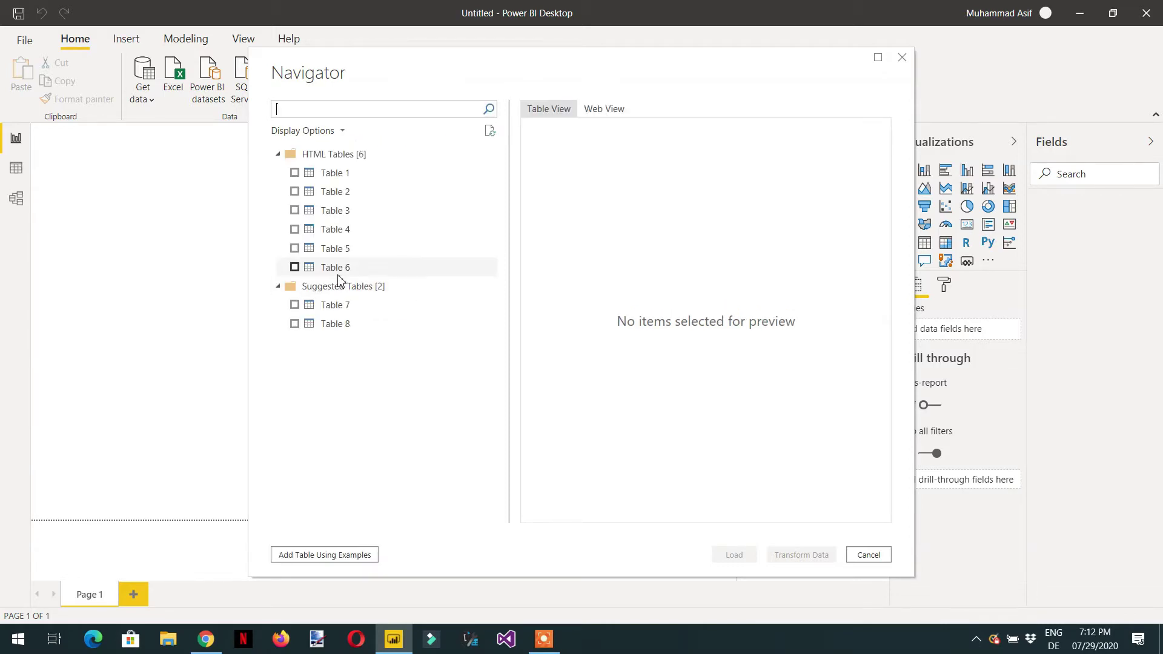
- Preview HTML Tables 1 to 4 of the China page in the Navigator
{"action": "left_click", "coordinate": [327, 174]}
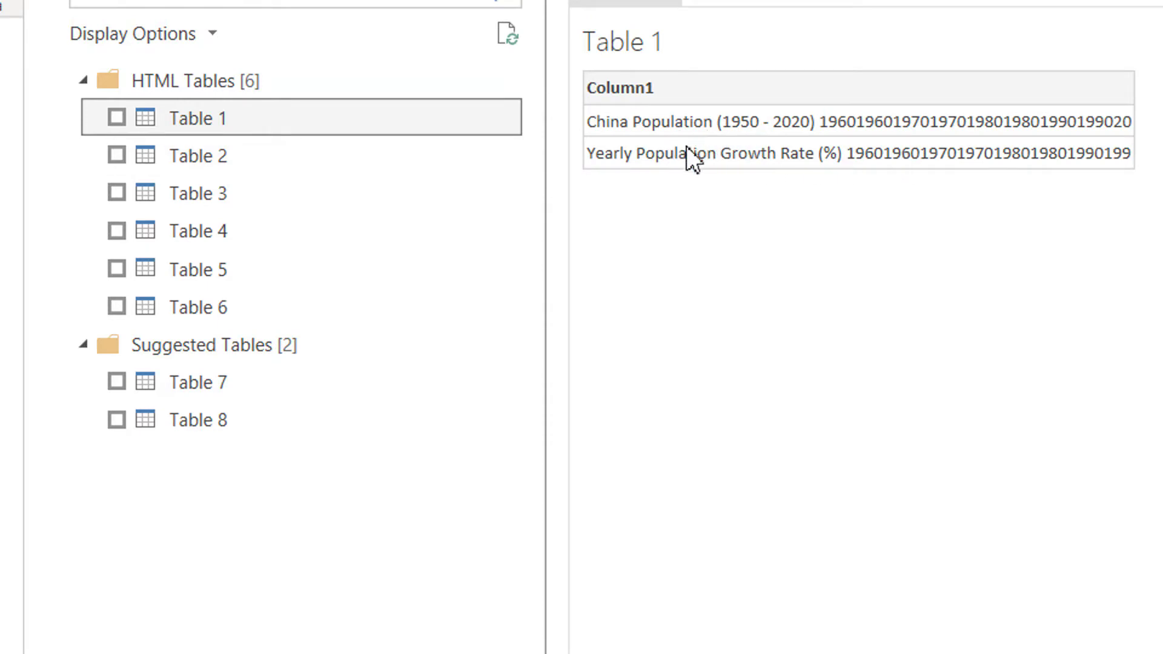
{"action": "left_click", "coordinate": [263, 169]}
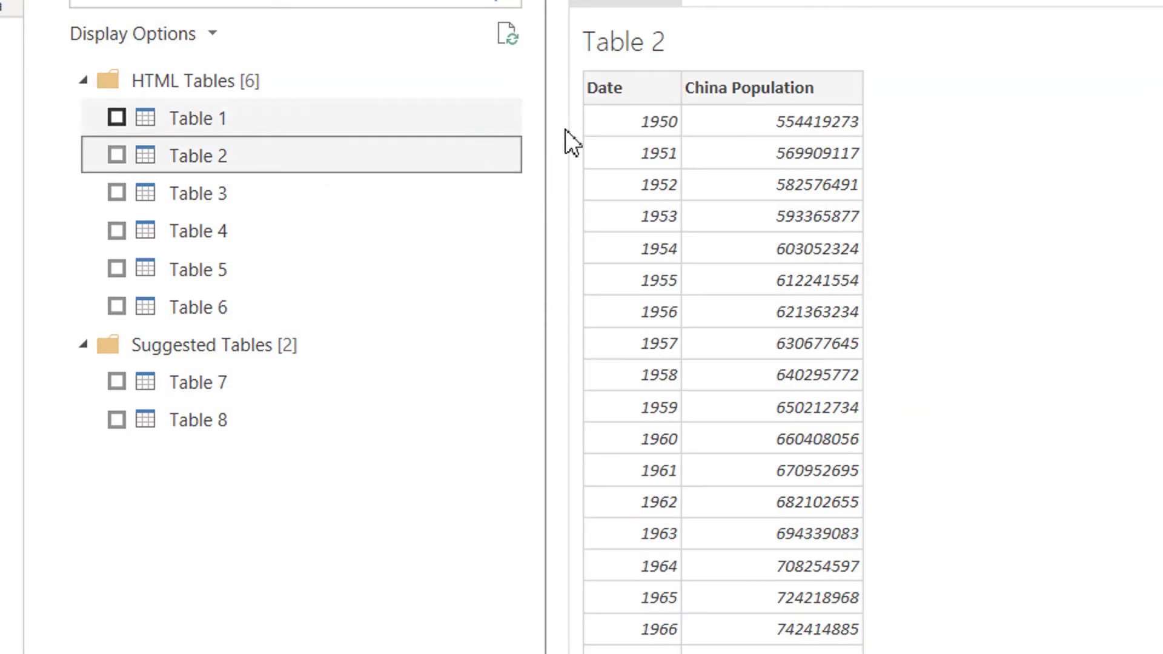
{"action": "left_click", "coordinate": [215, 204]}
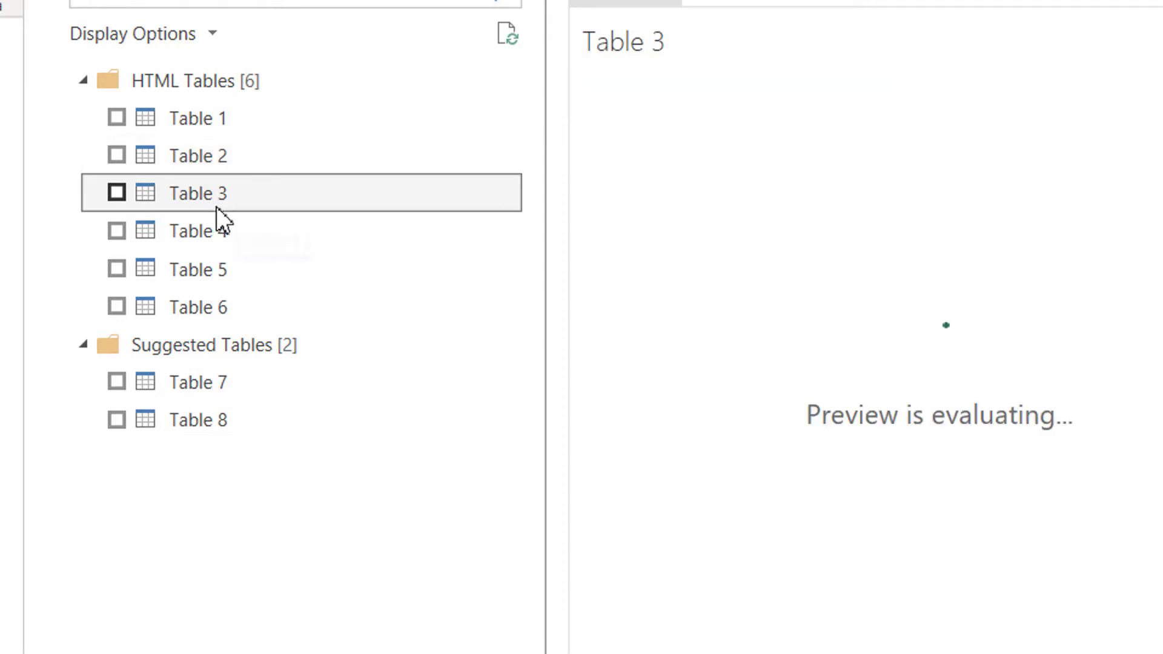
{"action": "left_click", "coordinate": [220, 238]}
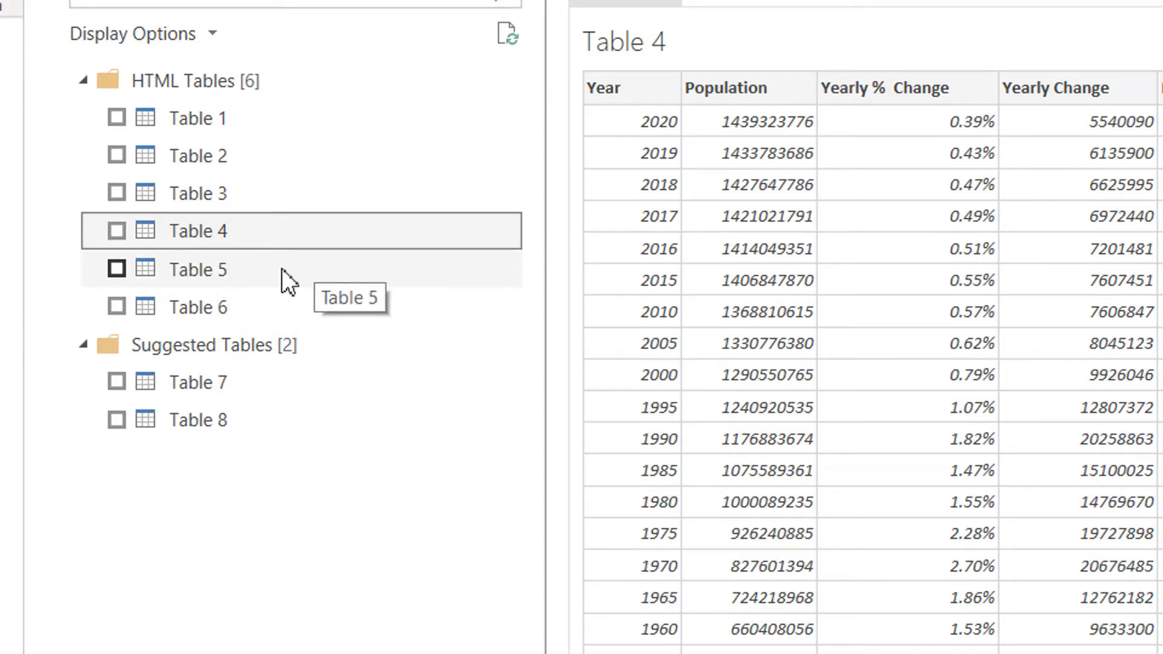
- Select Table 6, the list of cities and populations, and open it in Power Query Editor for transformation
{"action": "left_click", "coordinate": [261, 306]}
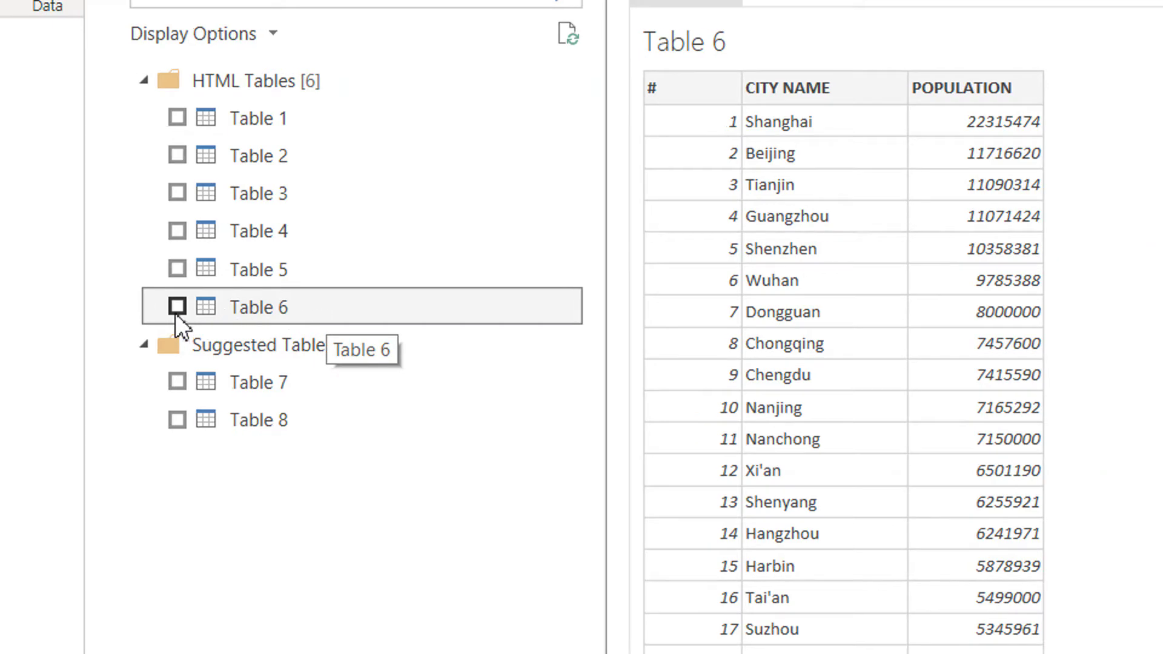
{"action": "left_click", "coordinate": [165, 309]}
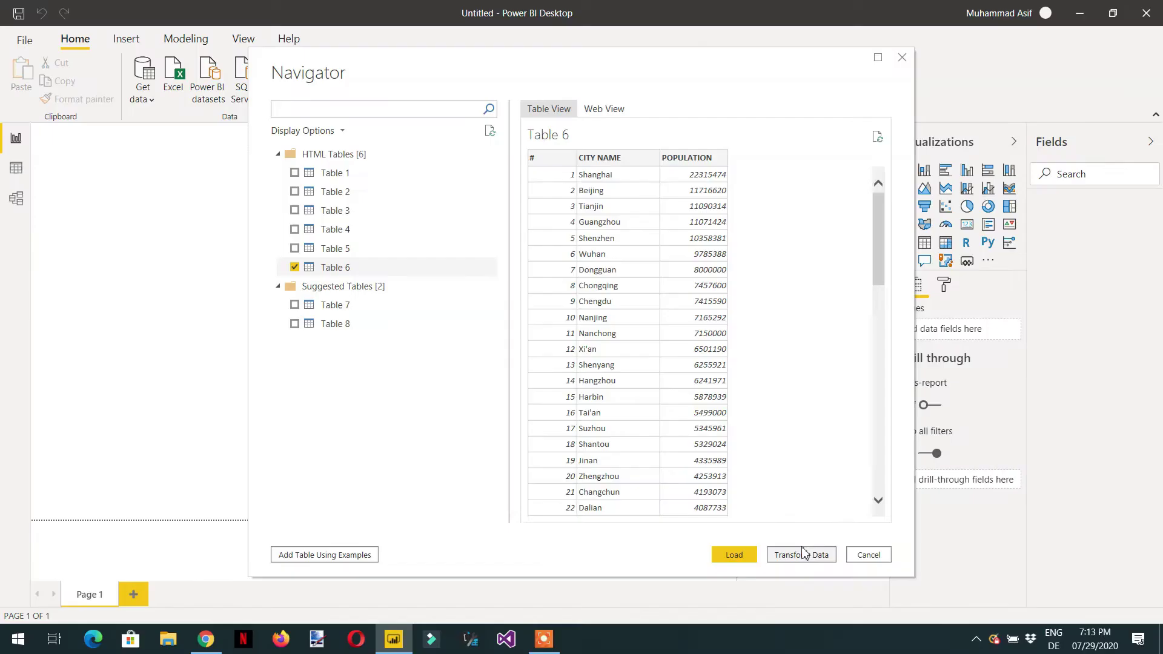
{"action": "left_click", "coordinate": [943, 556]}
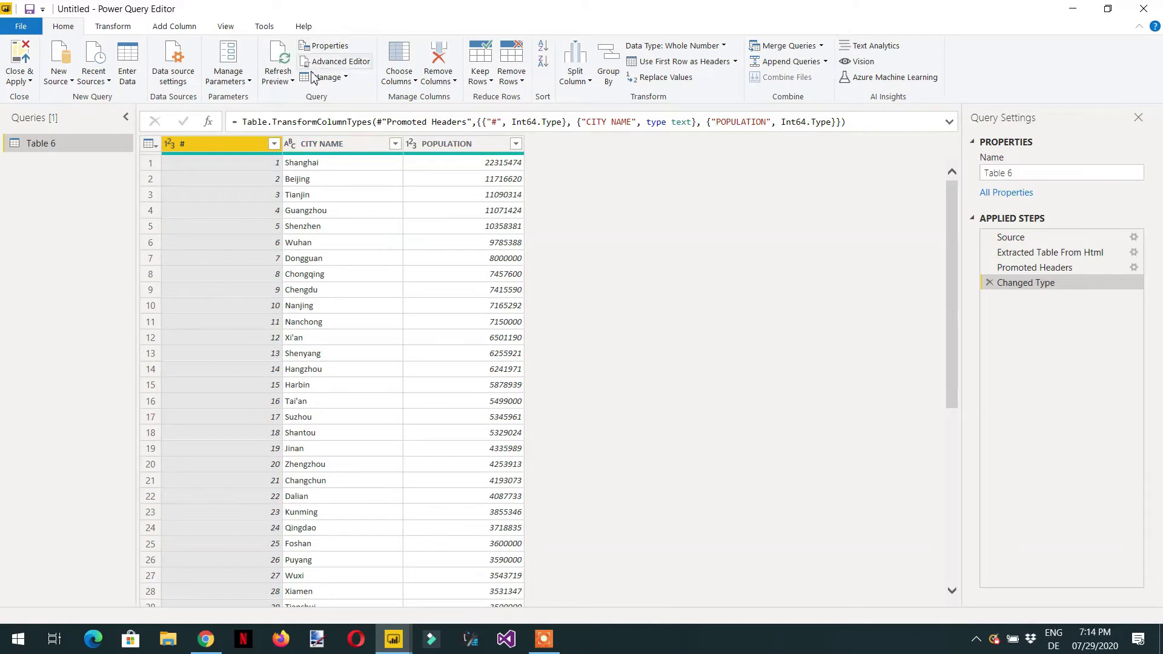
- Open Table 6's query code in the Advanced Editor and check the India page's address and the country list in Chrome
{"action": "left_click", "coordinate": [337, 62]}
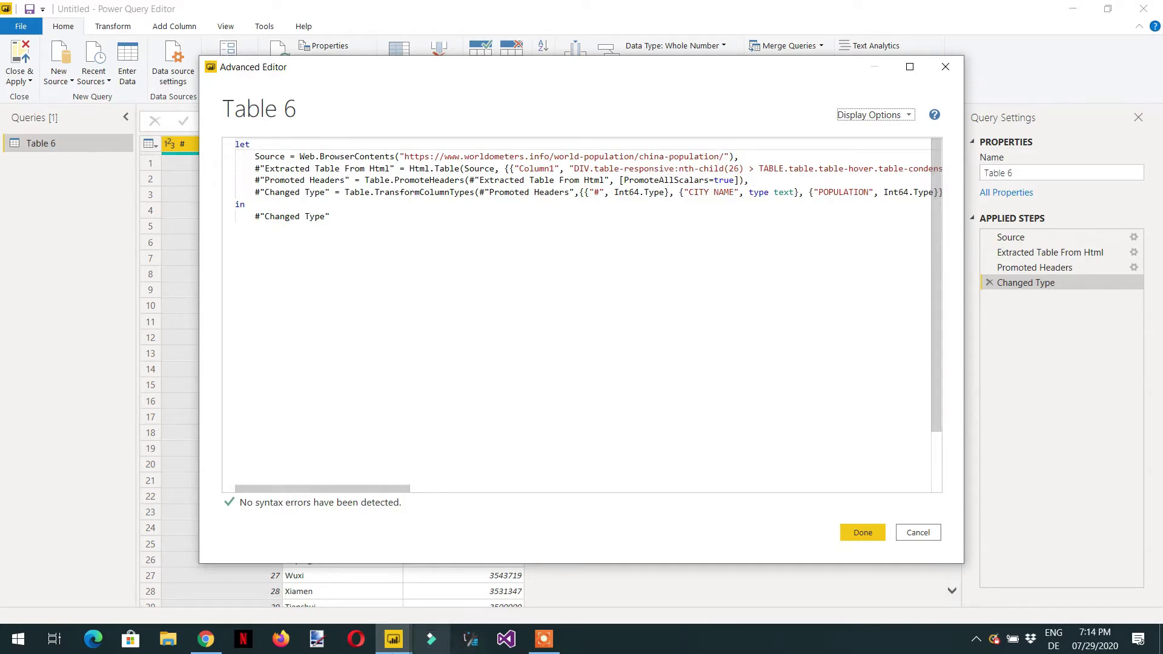
{"action": "left_click", "coordinate": [206, 639]}
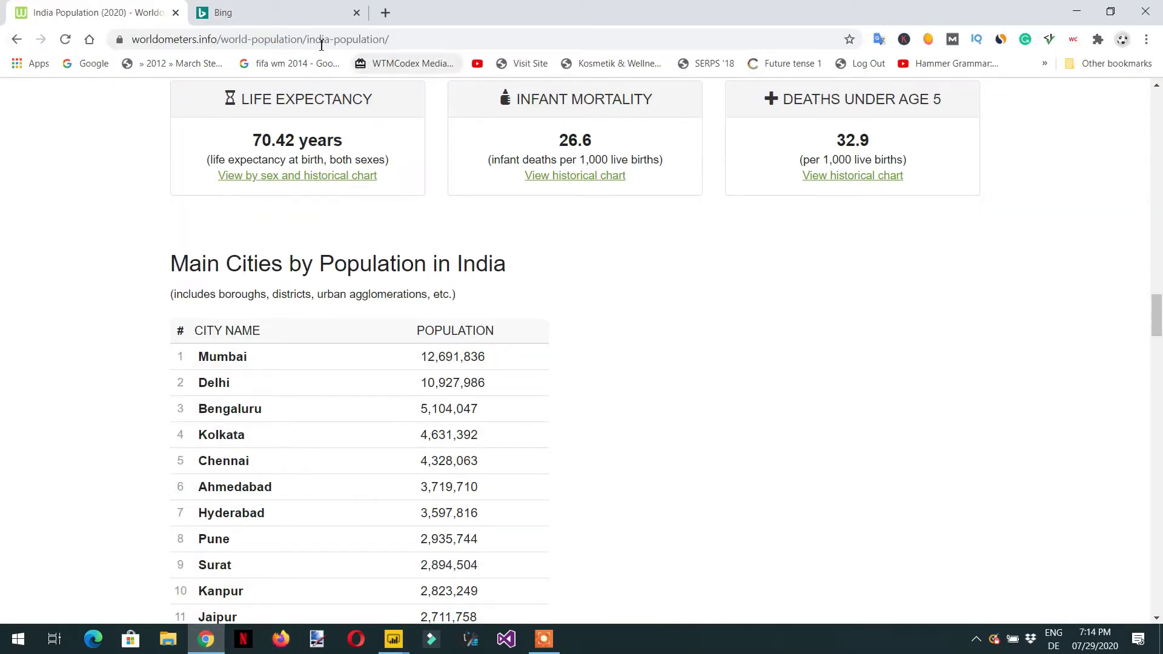
{"action": "left_click", "coordinate": [16, 40]}
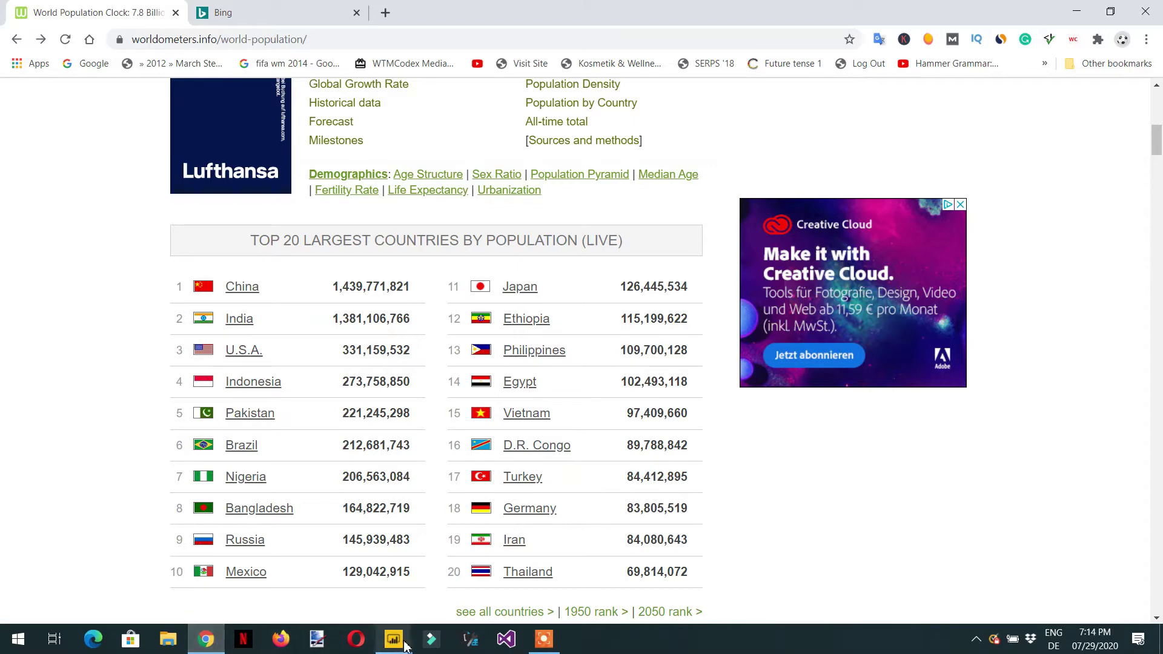
{"action": "mouse_move", "coordinate": [401, 644]}
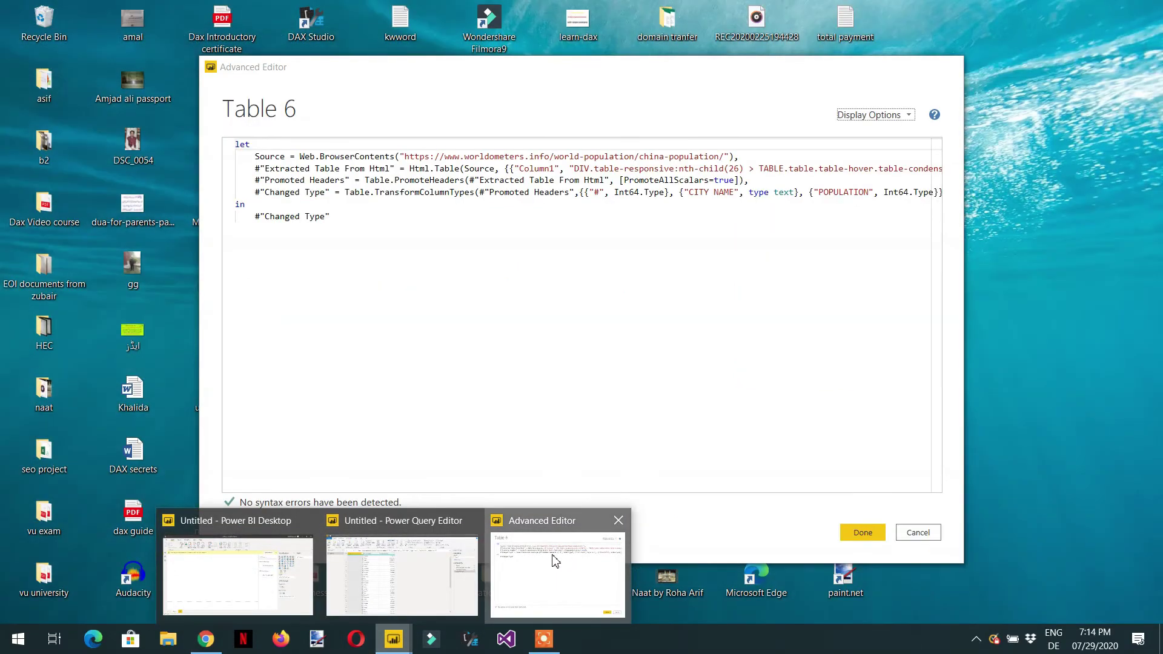
{"action": "left_click", "coordinate": [554, 560]}
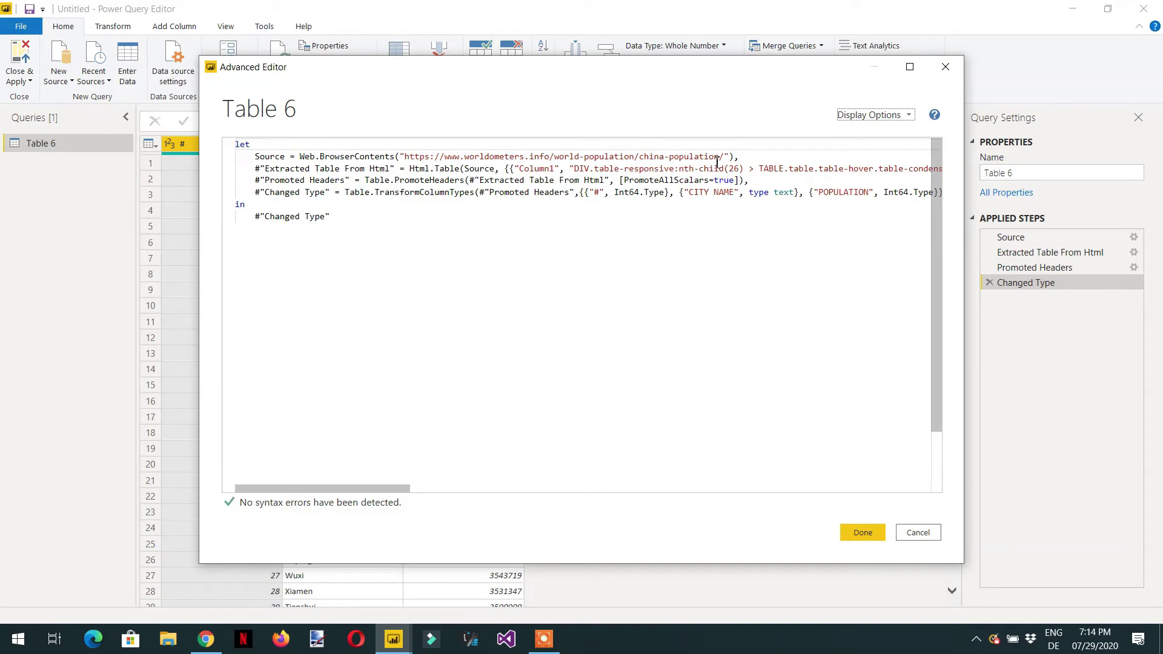
- Replace china with india in the Source URL of the query code and apply the edit
{"action": "left_click", "coordinate": [667, 158]}
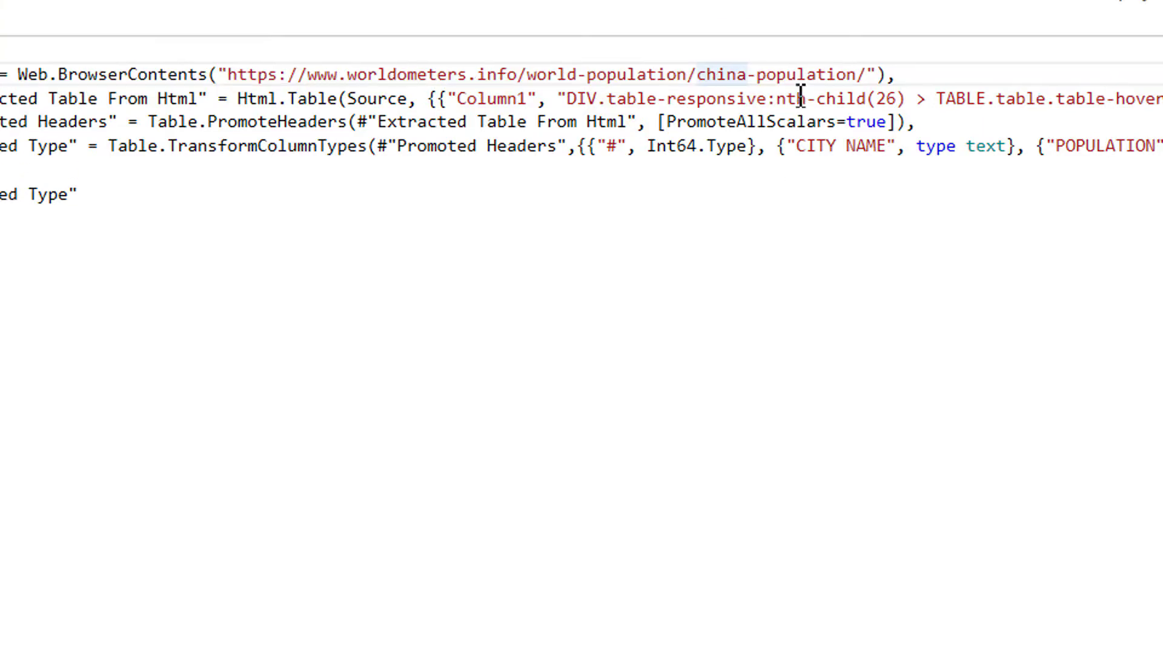
{"action": "key", "text": "BackSpace"}
{"action": "key", "text": "BackSpace"}
{"action": "key", "text": "BackSpace"}
{"action": "key", "text": "BackSpace"}
{"action": "key", "text": "BackSpace"}
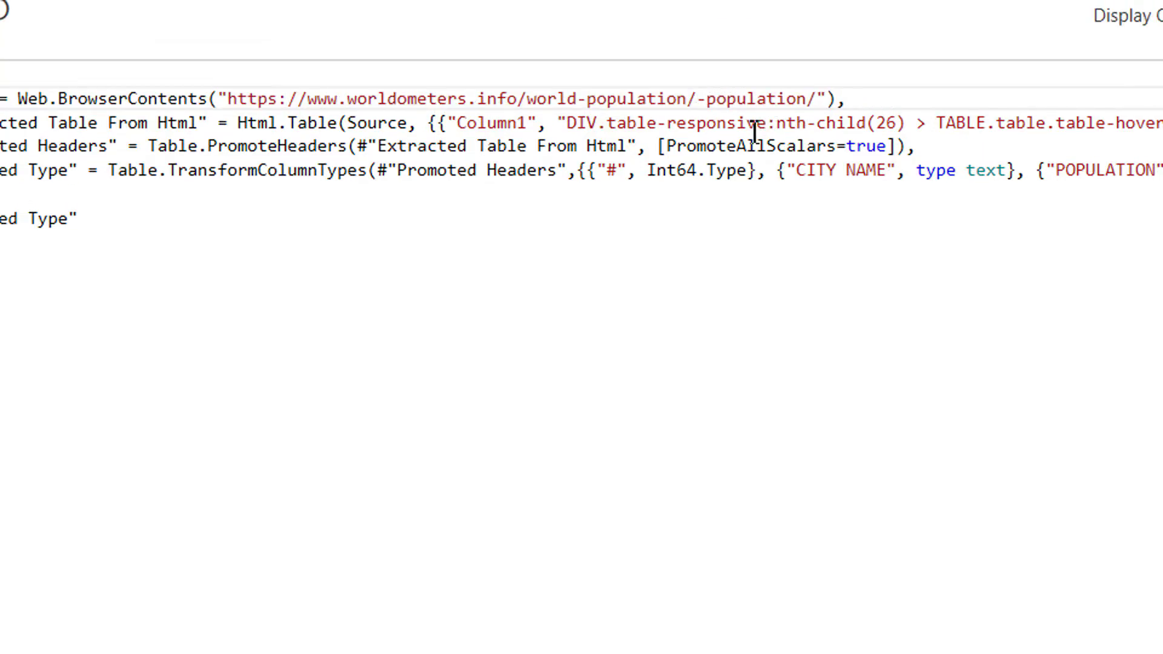
{"action": "type", "text": "india"}
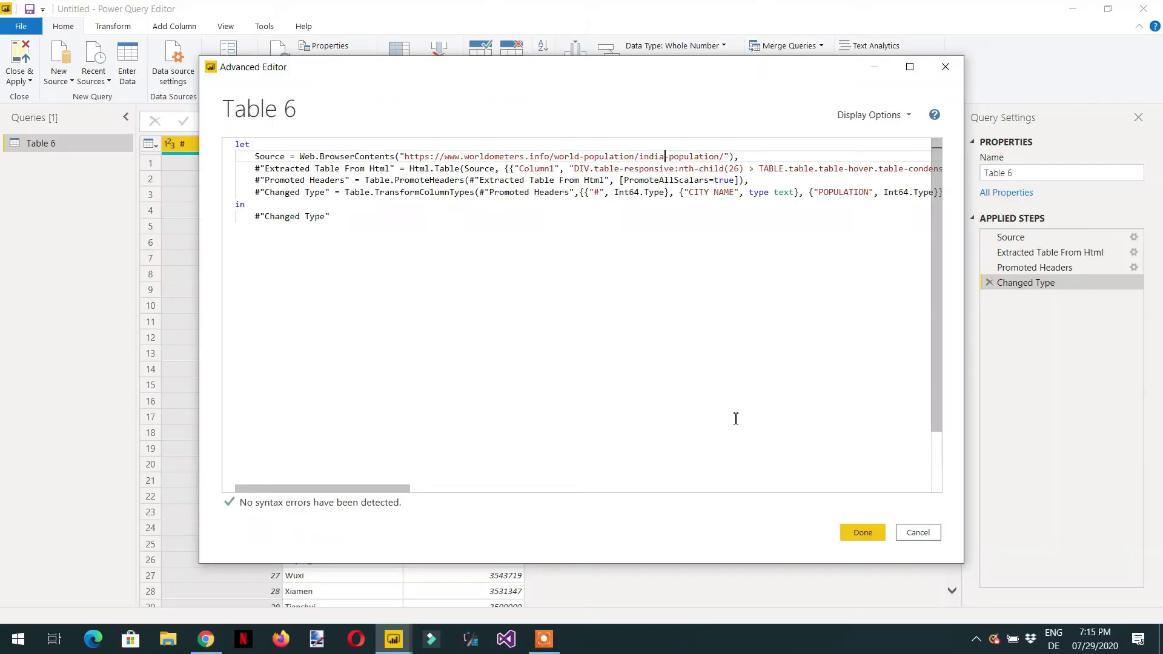
{"action": "left_click", "coordinate": [857, 536]}
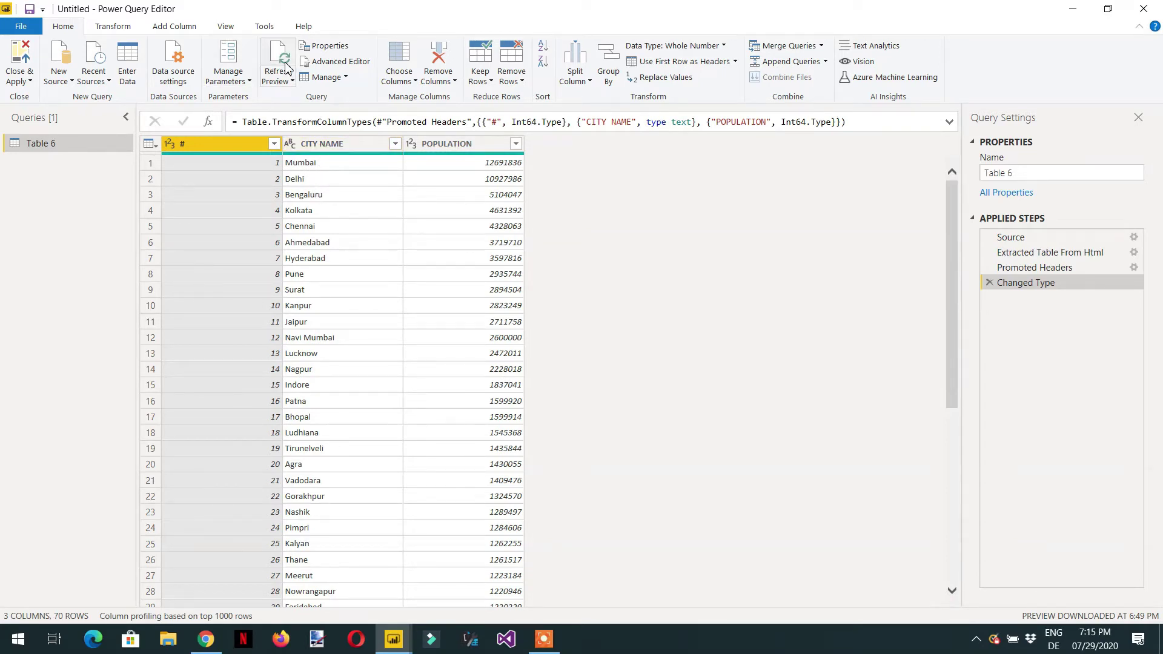
- Open Table 6's code in the Advanced Editor and add the function header "(Countryname as text) as table =>" above let
{"action": "left_click", "coordinate": [334, 61]}
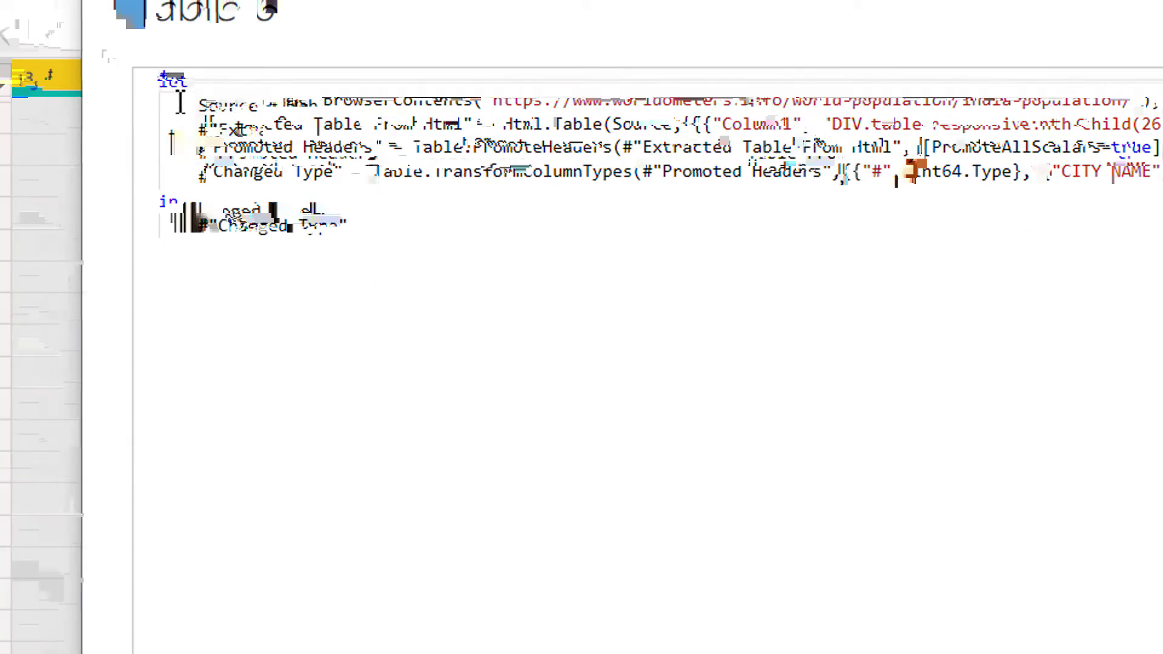
{"action": "key", "text": "Return"}
{"action": "key", "text": "Return"}
{"action": "key", "text": "Up"}
{"action": "key", "text": "Up"}
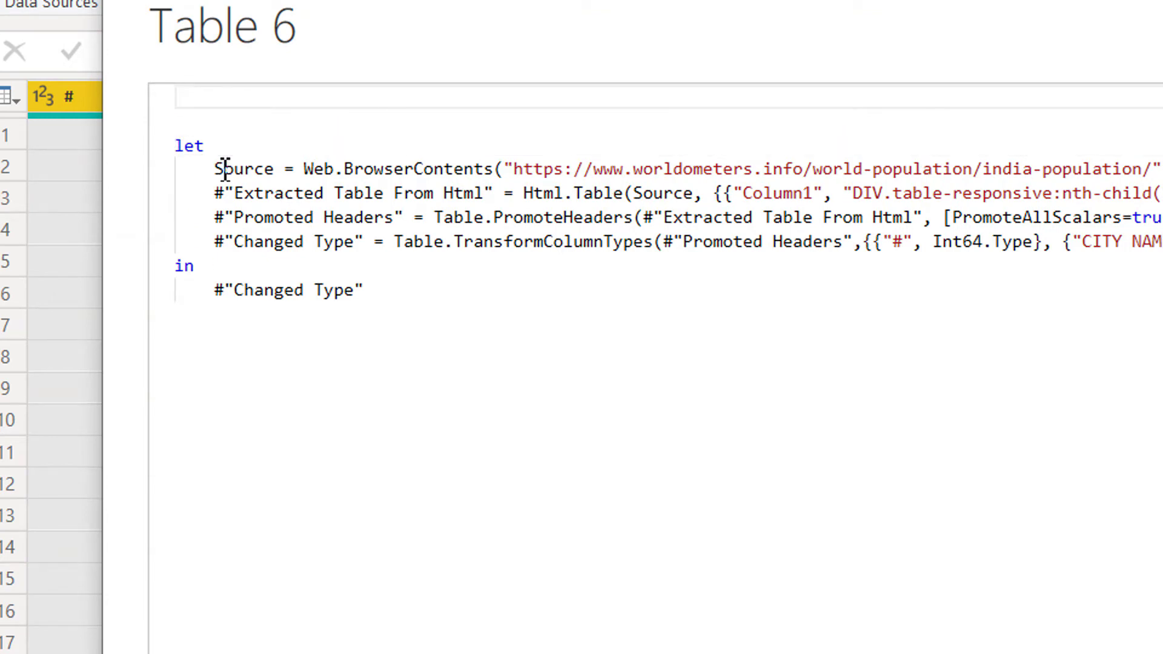
{"action": "type", "text": "(Country"}
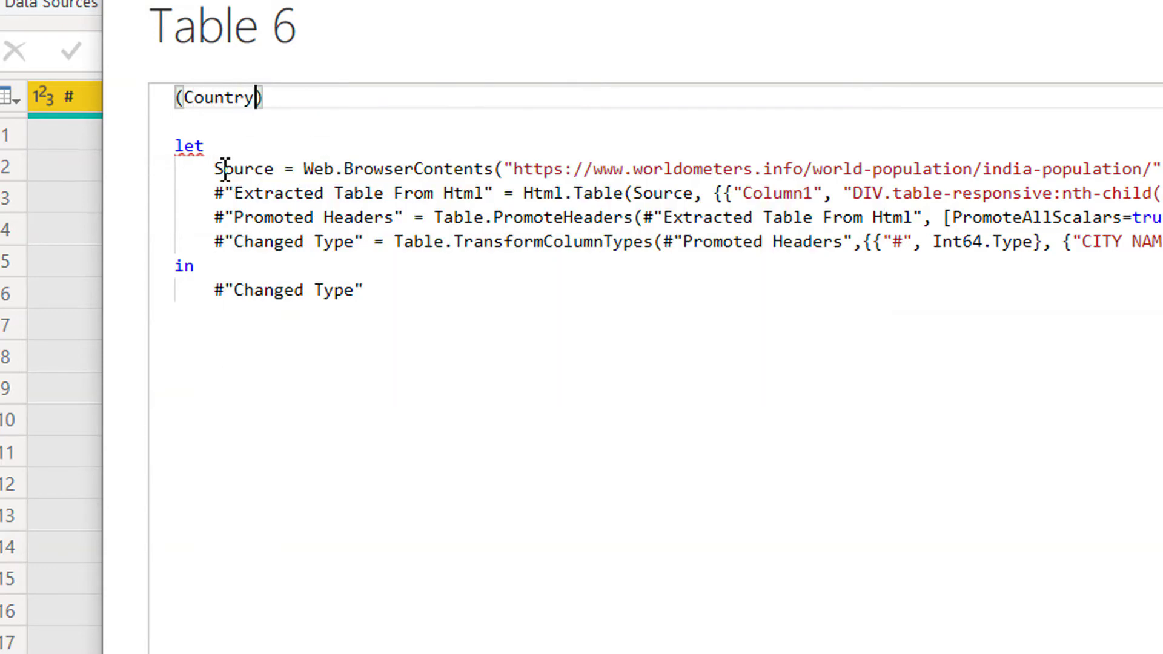
{"action": "type", "text": "name as "}
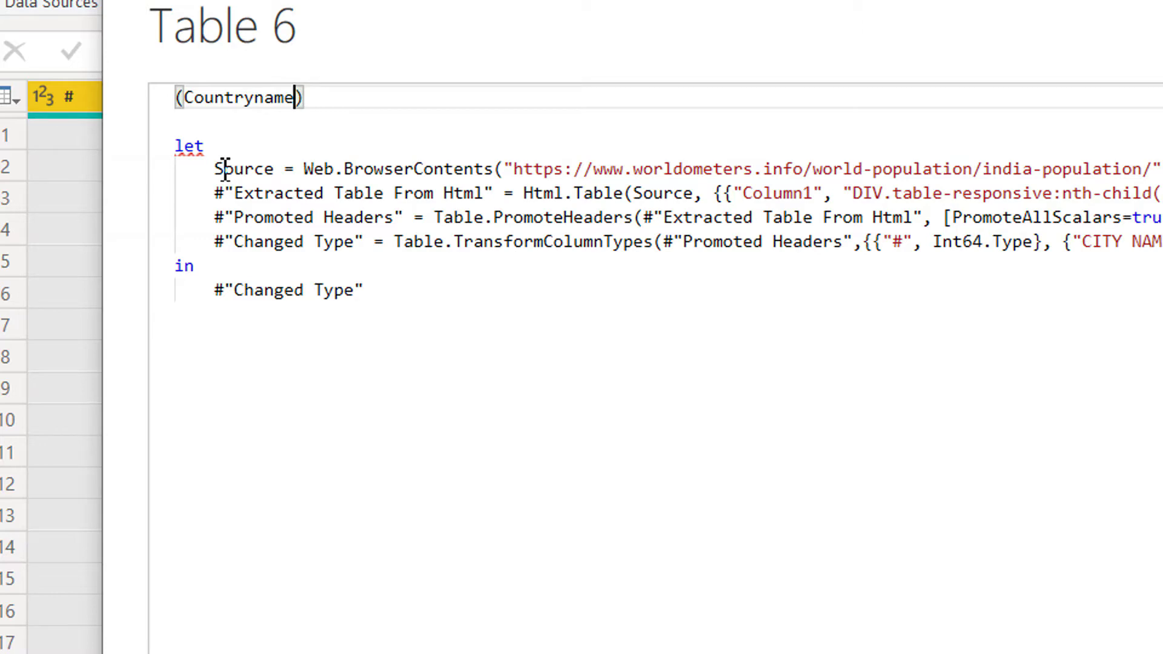
{"action": "type", "text": "text"}
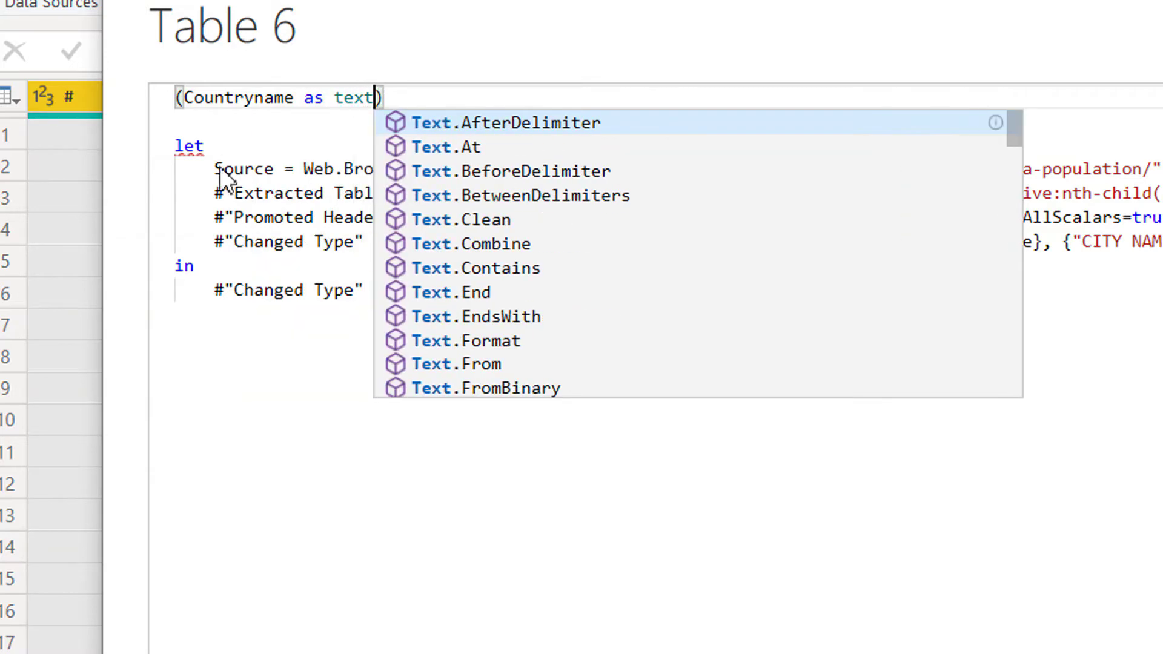
{"action": "key", "text": "Right"}
{"action": "type", "text": "as "}
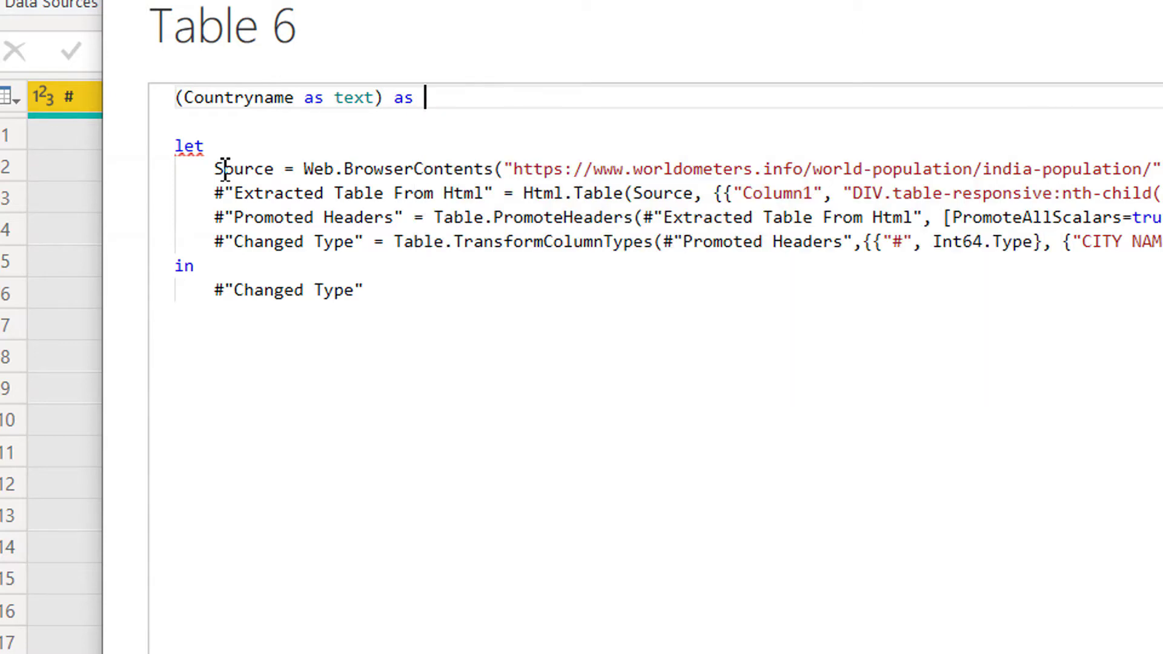
{"action": "type", "text": "table =>"}
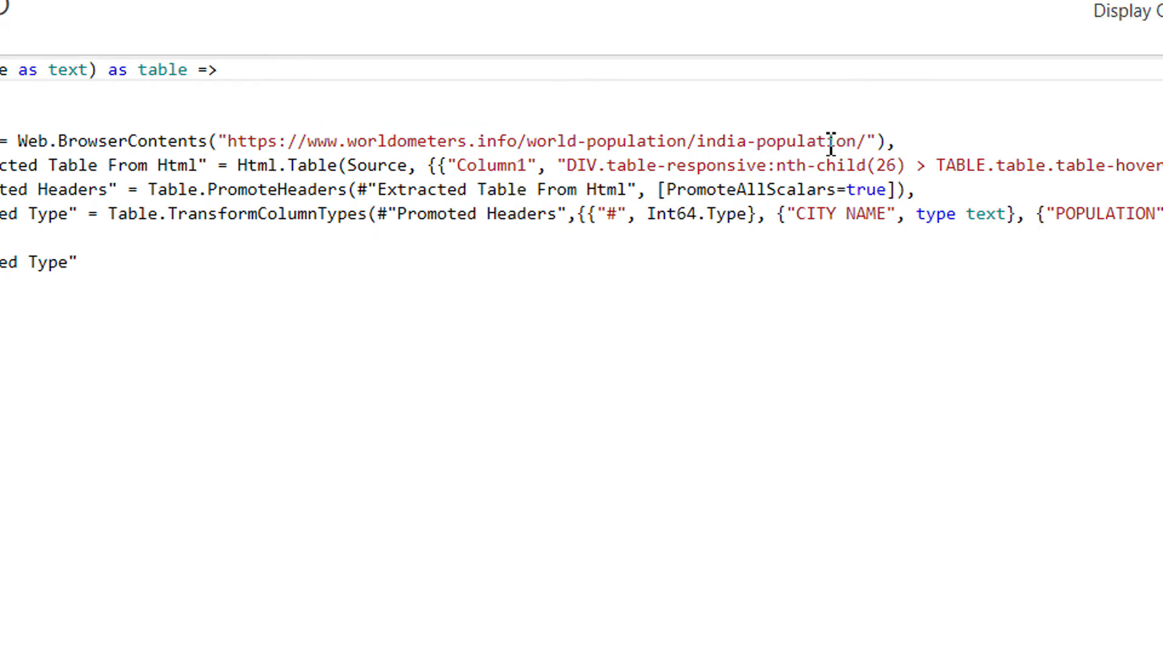
- Replace india-population in the Source URL with the concatenated Countryname parameter, keeping the closing "/" as a separate string, and apply the code
{"action": "left_click", "coordinate": [854, 143]}
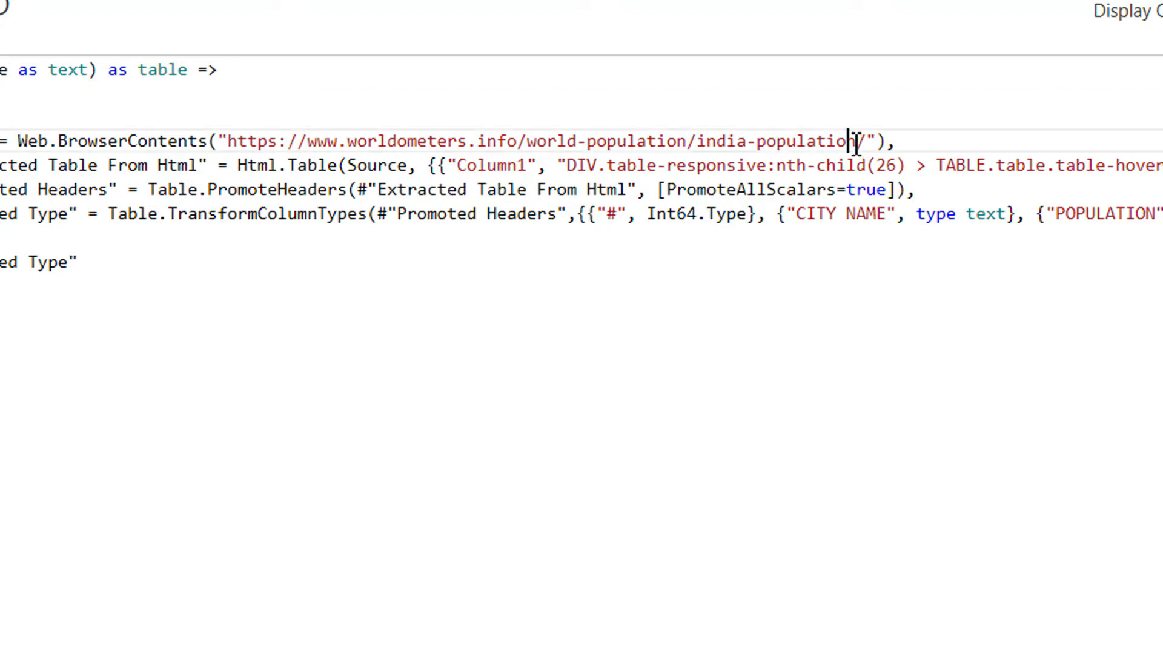
{"action": "key", "text": "Right"}
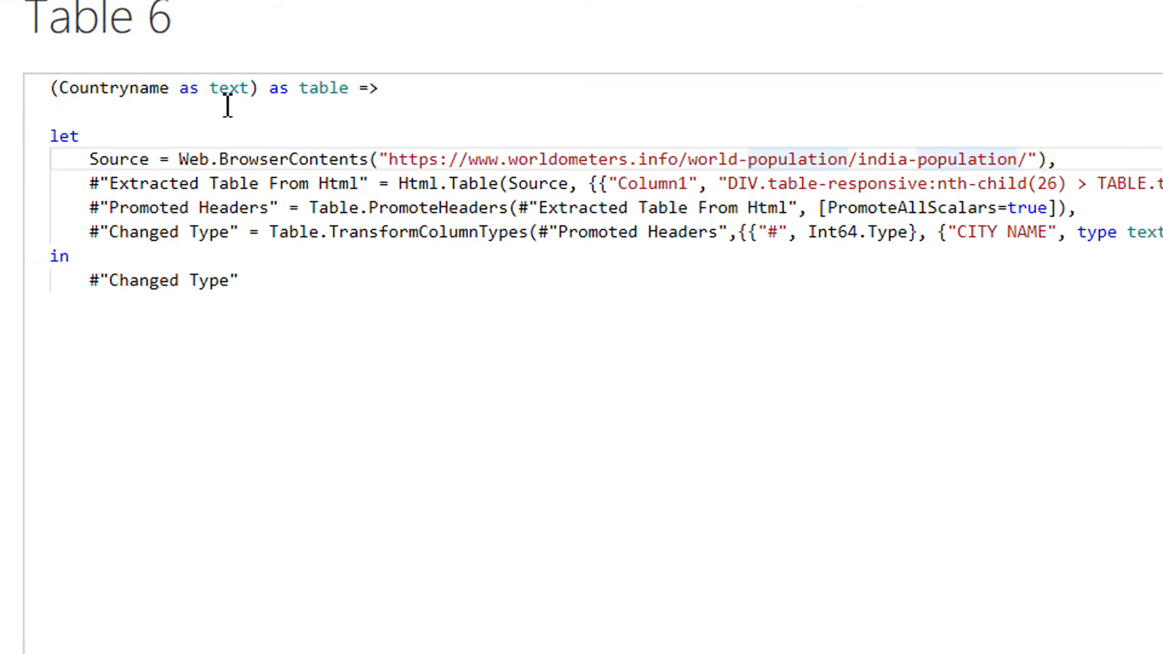
{"action": "double_click", "coordinate": [180, 103]}
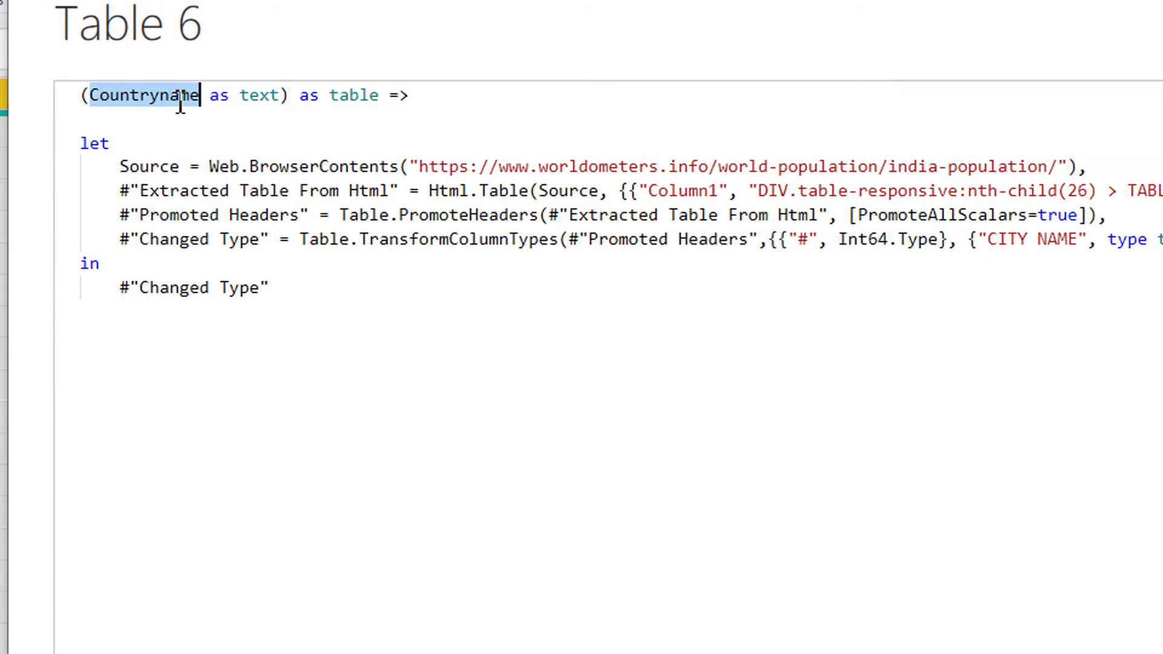
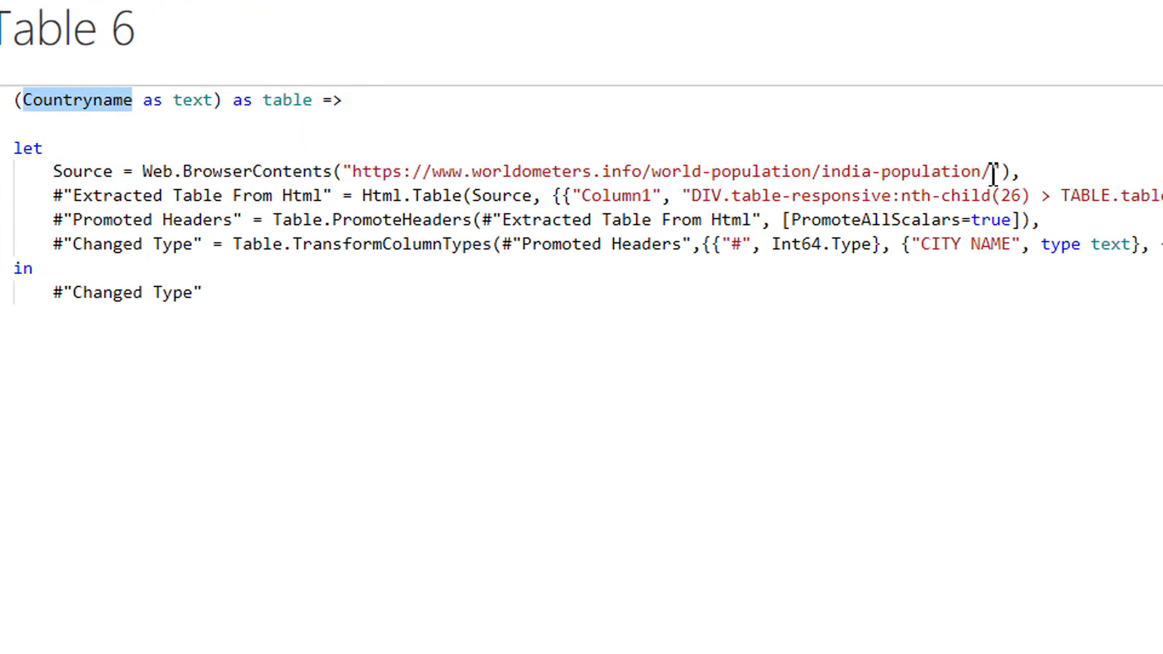
{"action": "left_click", "coordinate": [995, 173]}
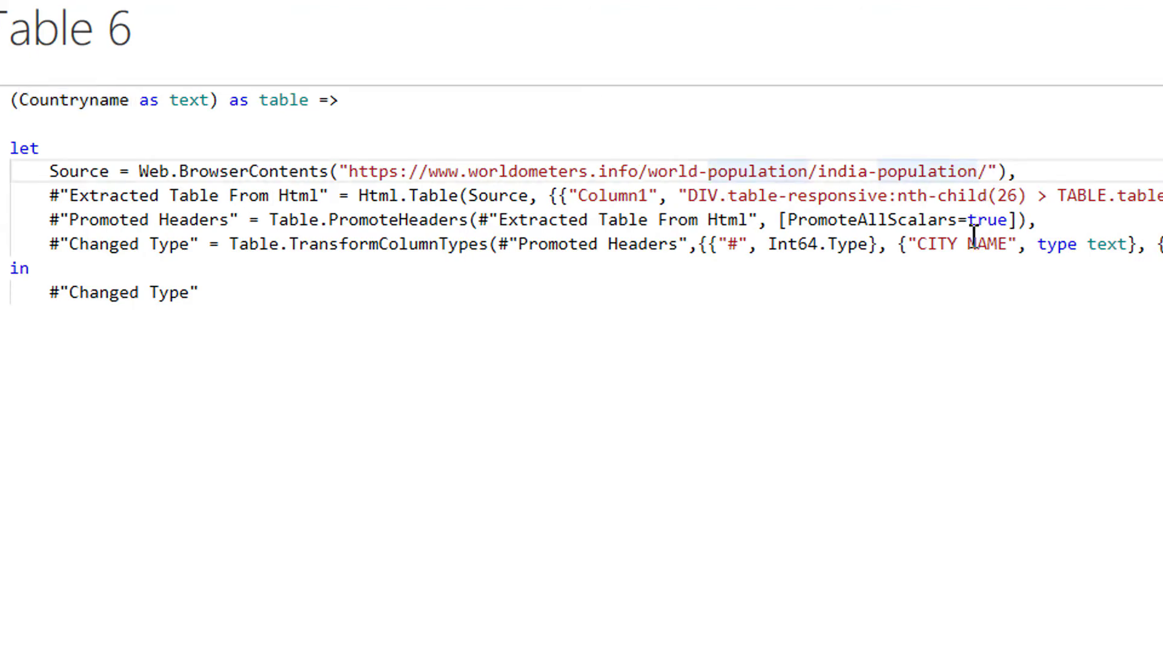
{"action": "left_click_drag", "start_coordinate": [977, 171], "coordinate": [819, 171]}
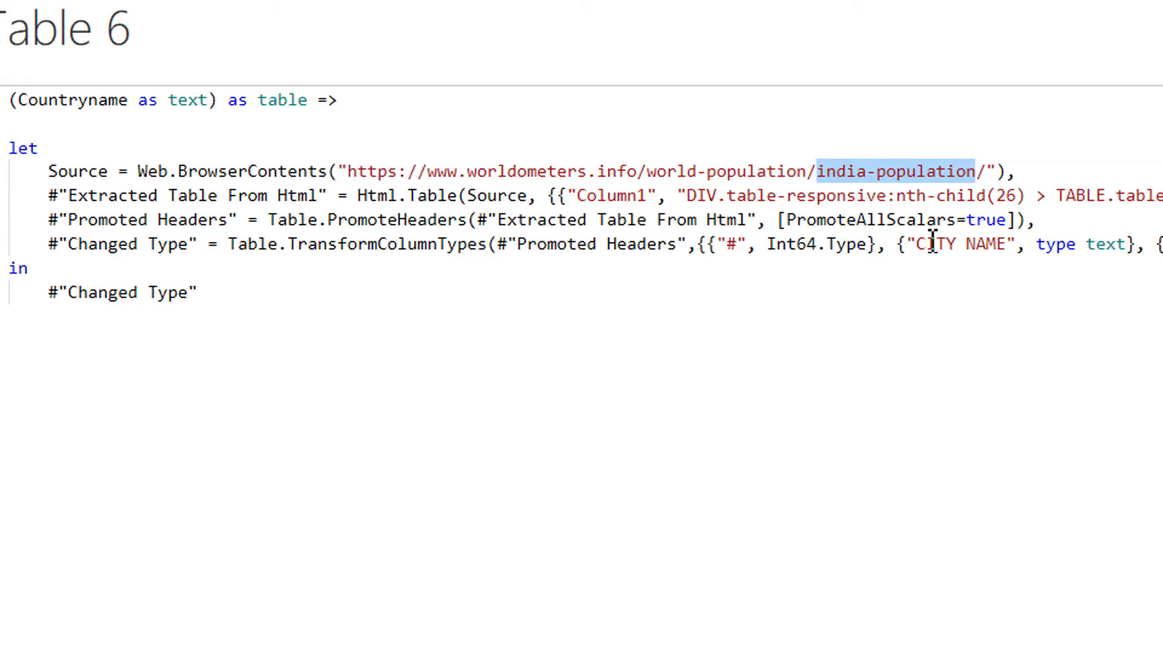
{"action": "type", "text": "\""}
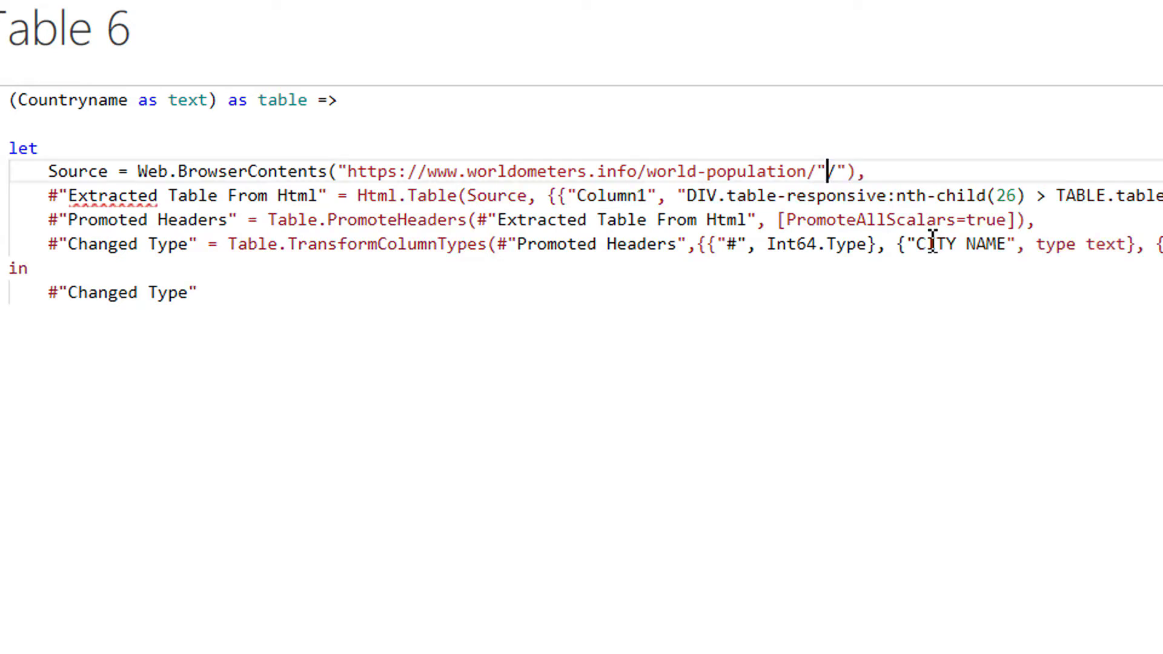
{"action": "type", "text": " &"}
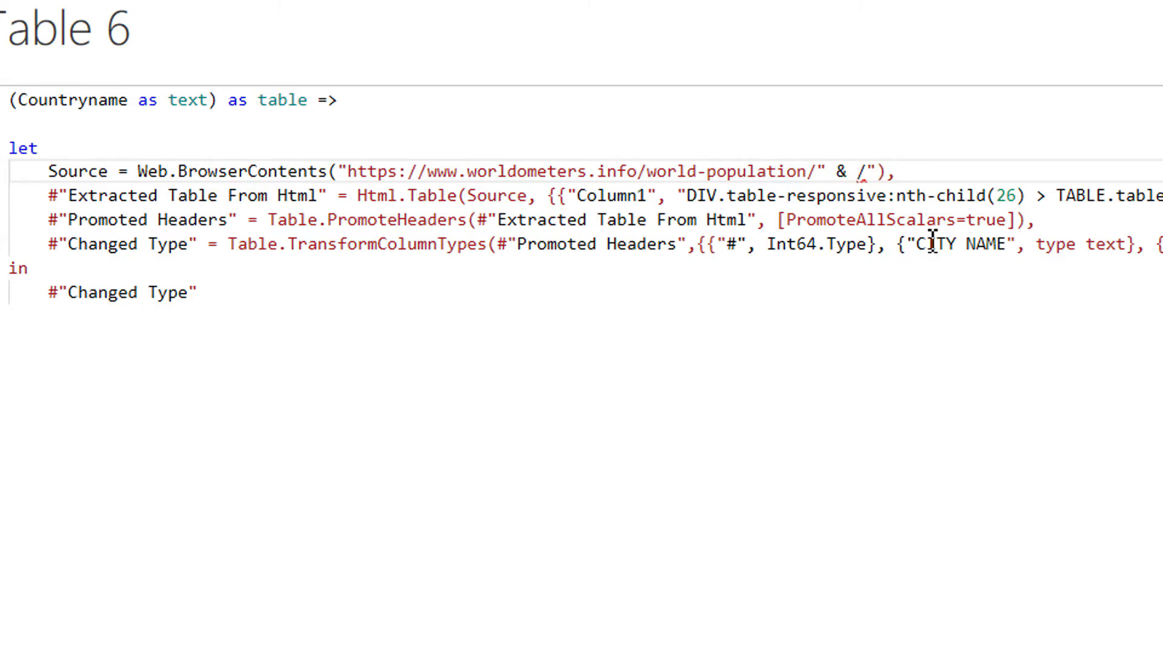
{"action": "type", "text": " Countryname "}
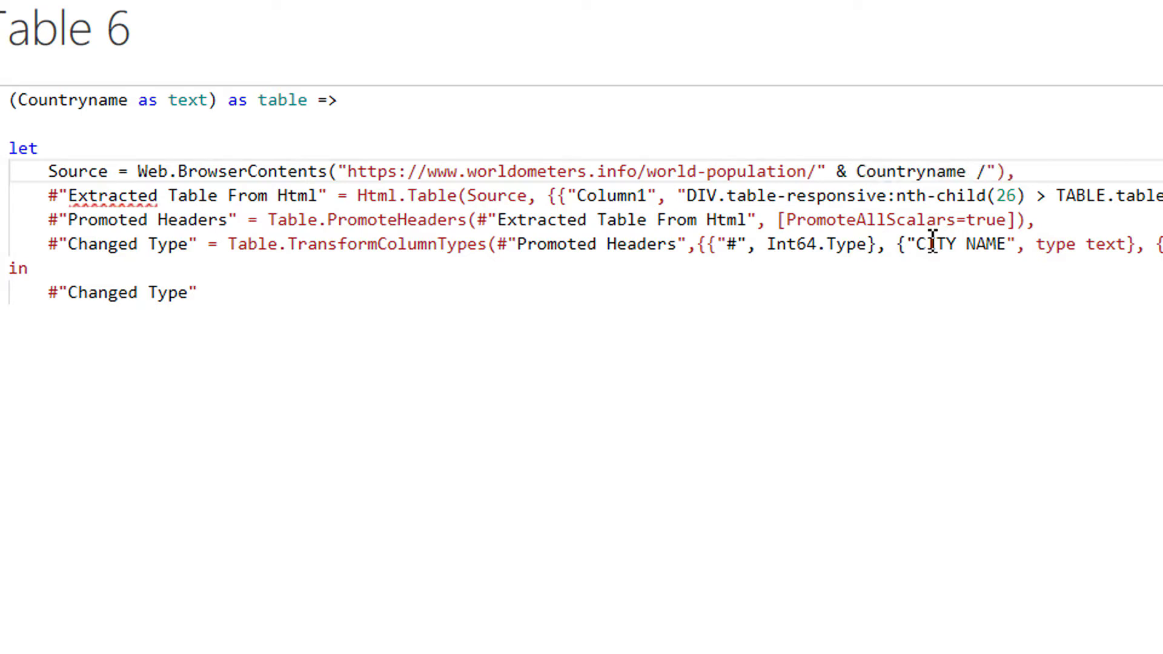
{"action": "type", "text": "&"}
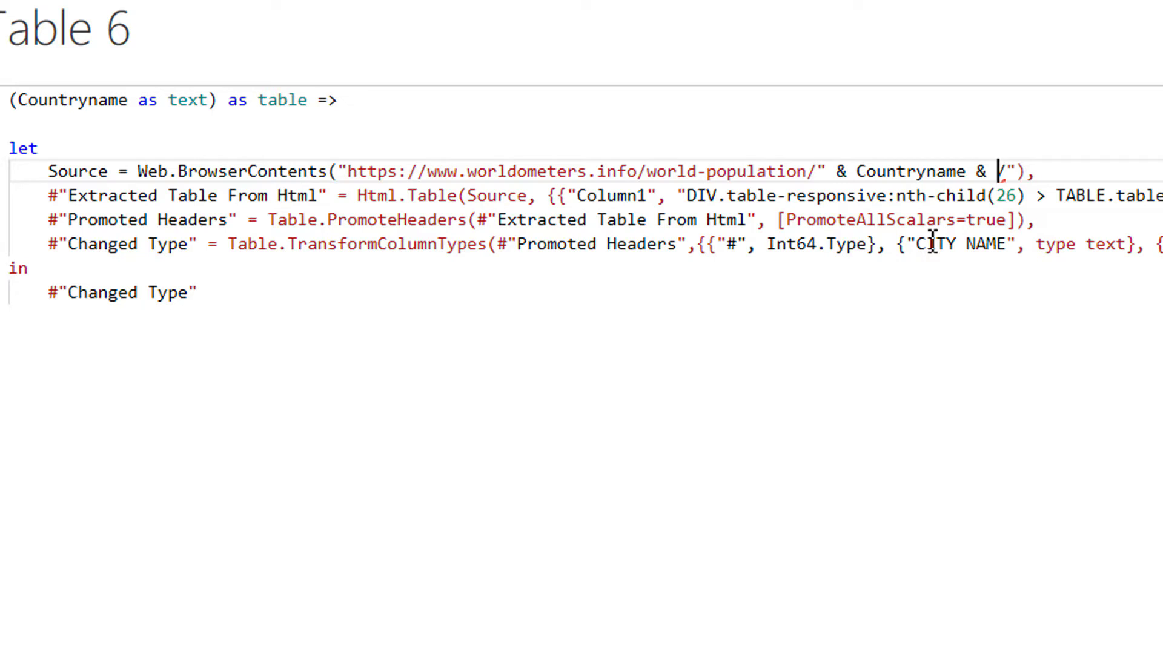
{"action": "type", "text": "\""}
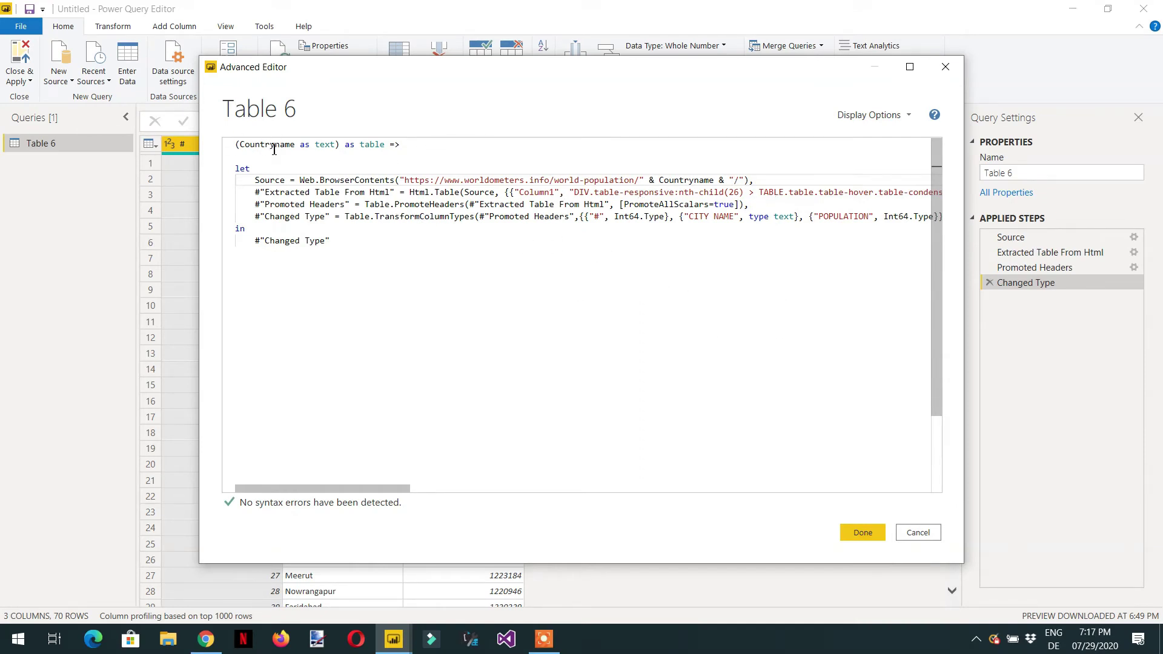
{"action": "left_click_drag", "start_coordinate": [739, 180], "coordinate": [410, 180]}
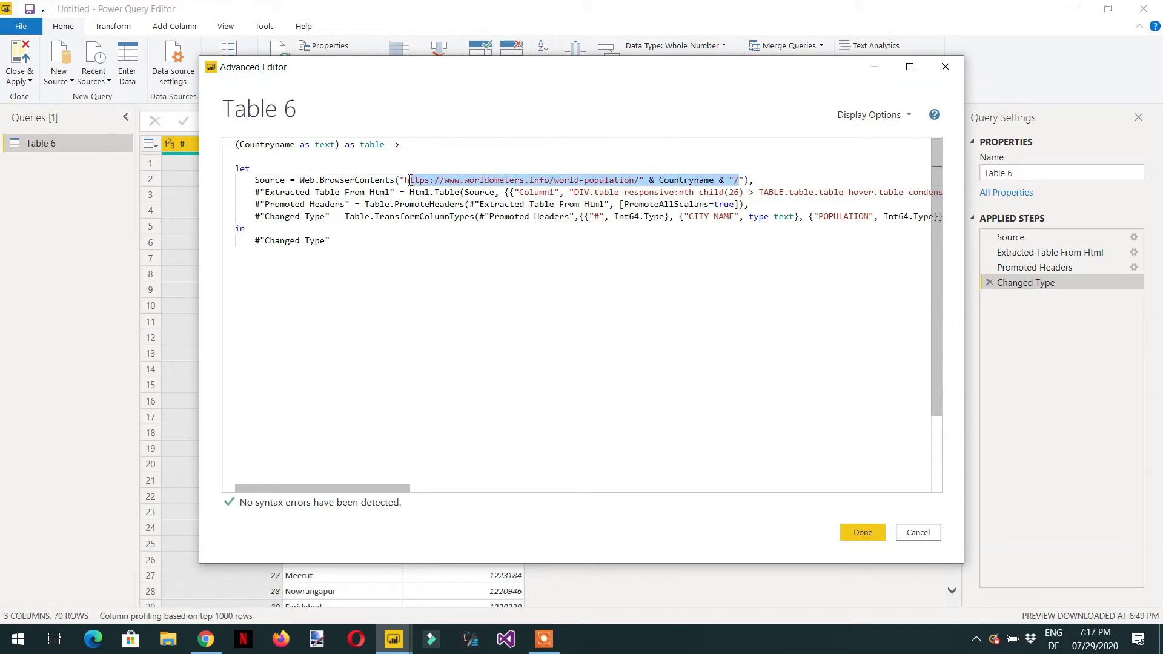
{"action": "left_click", "coordinate": [444, 185]}
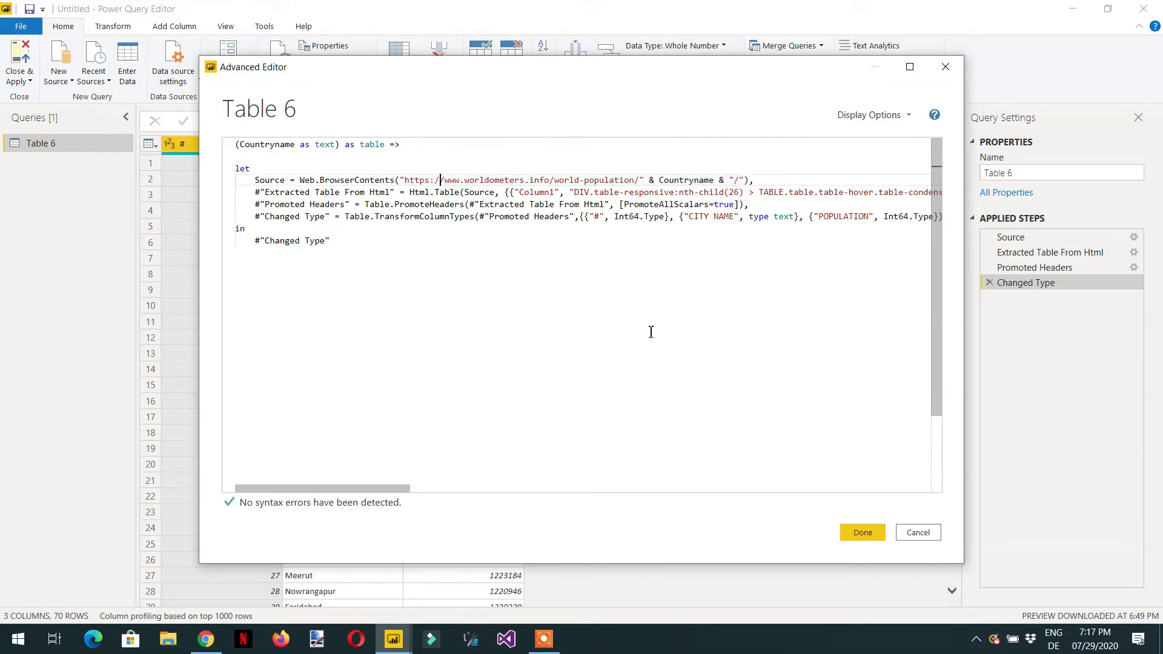
{"action": "left_click", "coordinate": [863, 534]}
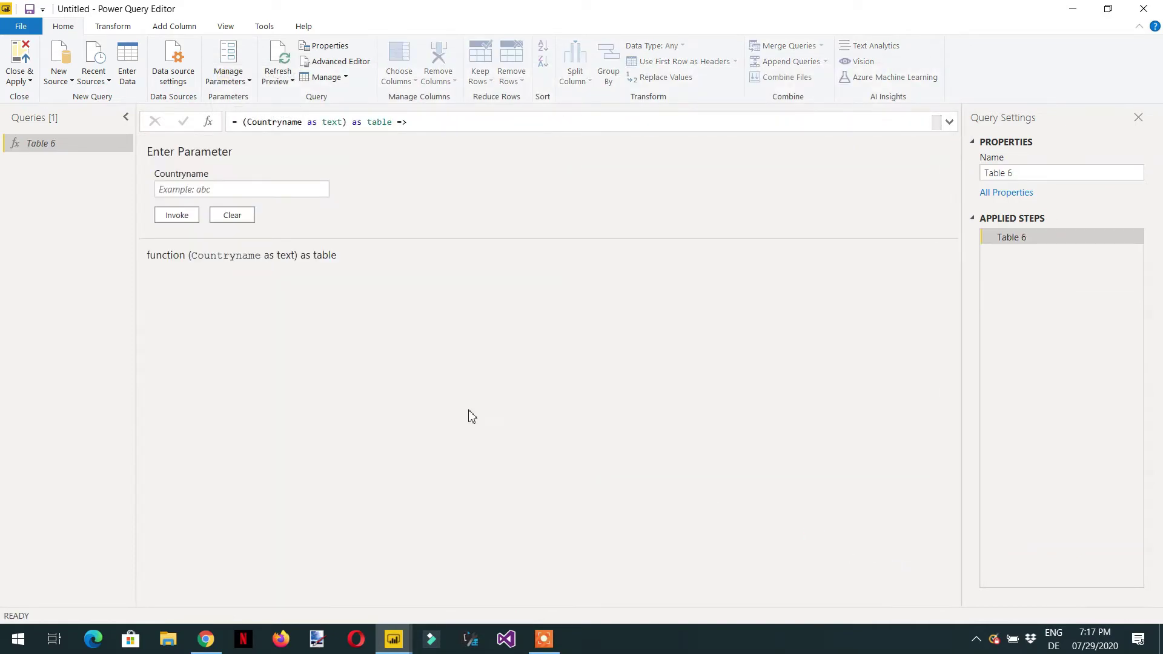
- Invoke the Table 6 function with us-population as the Countryname and look through the returned city list
{"action": "left_click", "coordinate": [203, 189]}
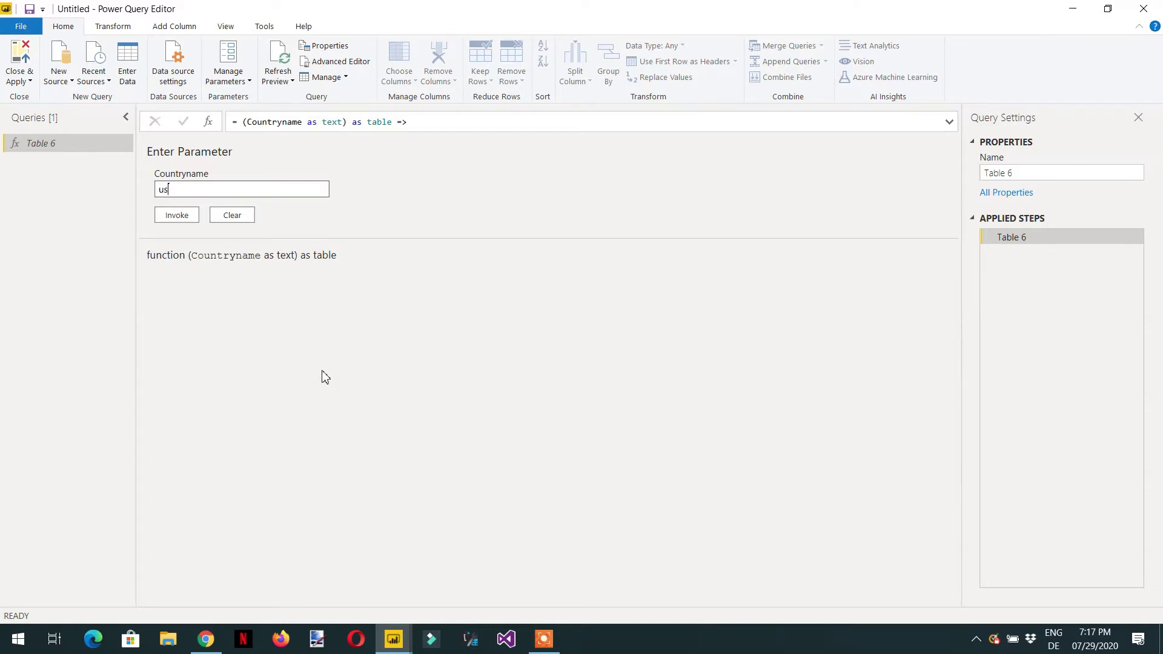
{"action": "type", "text": "p"}
{"action": "type", "text": "opu"}
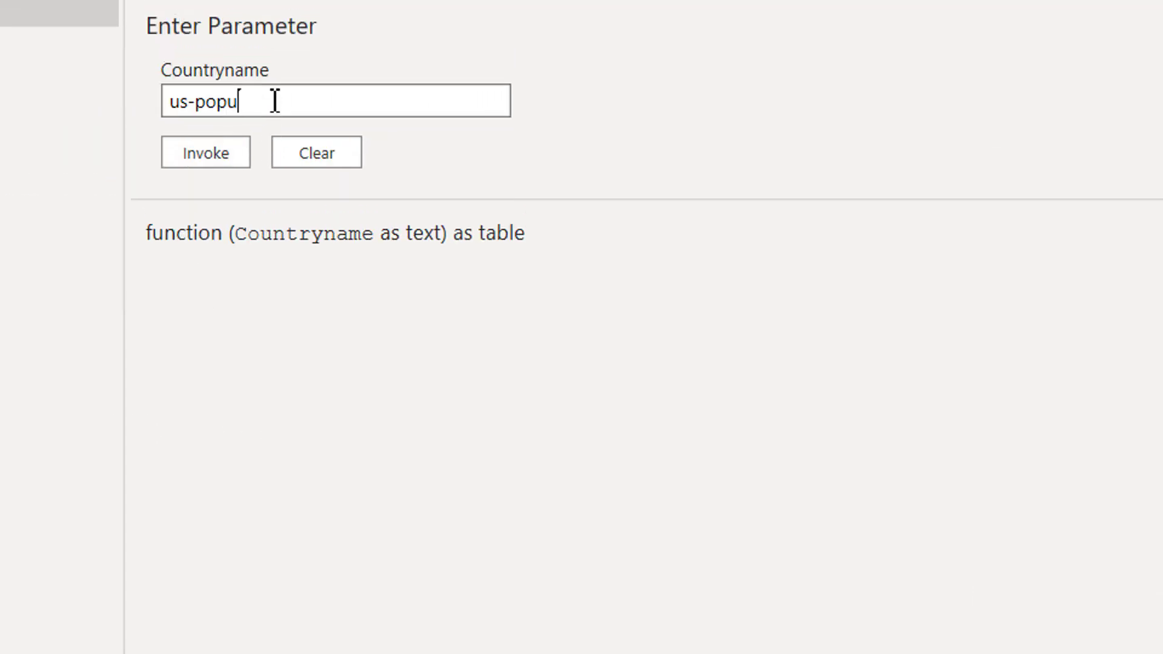
{"action": "type", "text": "lation"}
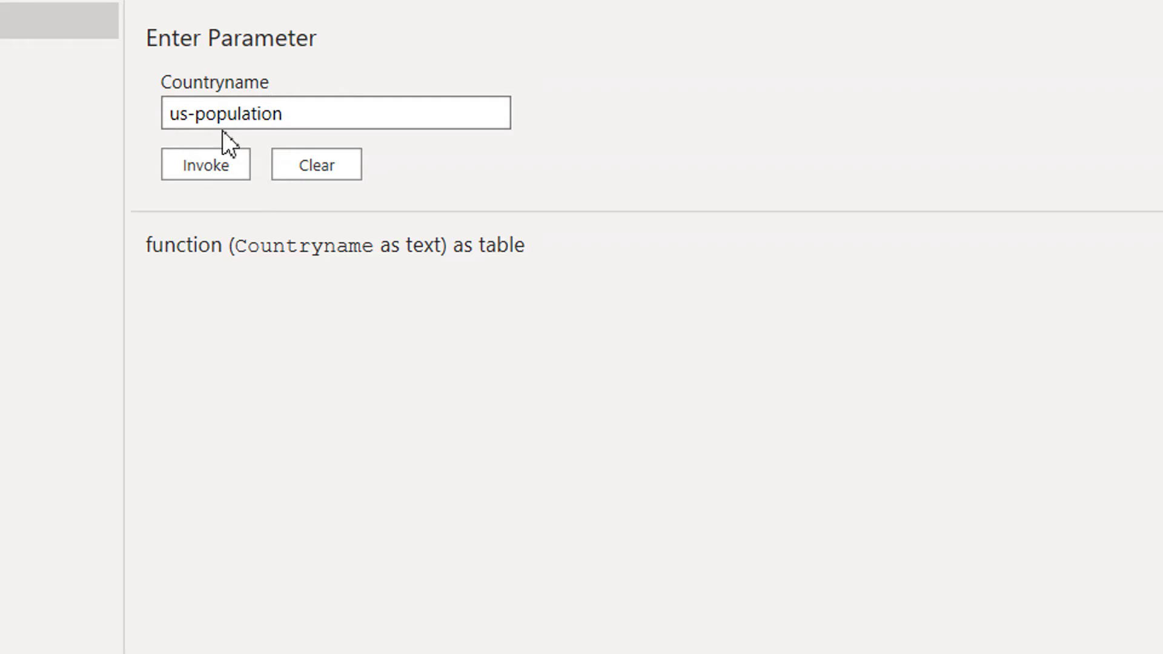
{"action": "left_click", "coordinate": [213, 165]}
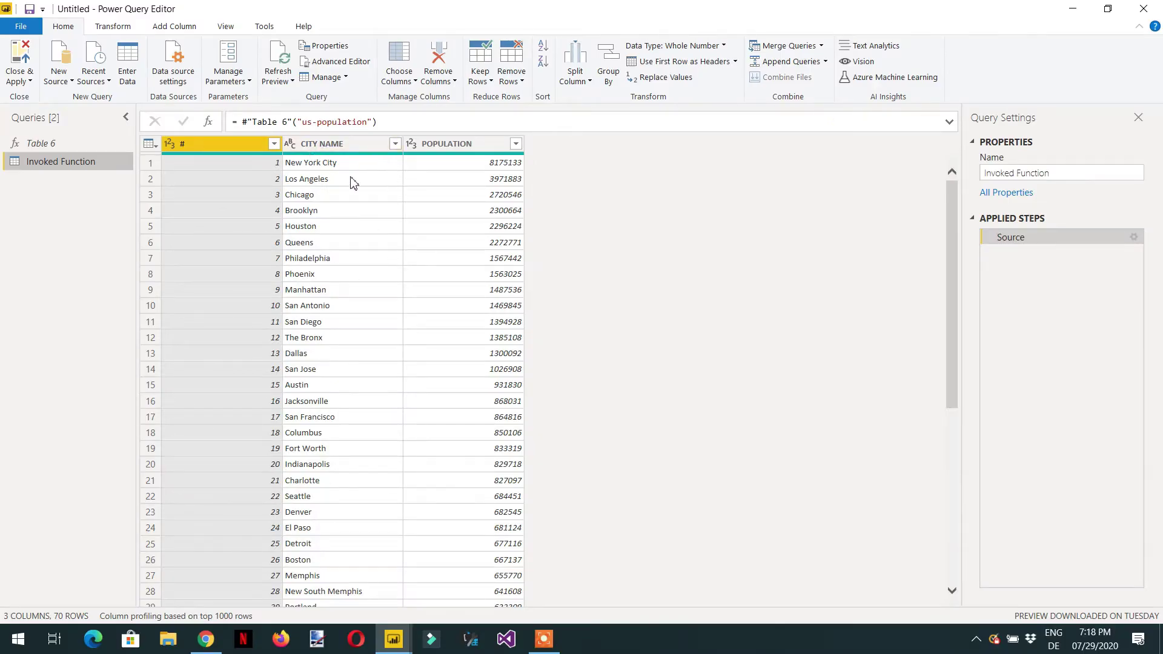
{"action": "scroll", "coordinate": [342, 201], "scroll_direction": "down", "scroll_amount": 4}
{"action": "scroll", "coordinate": [344, 209], "scroll_direction": "up", "scroll_amount": 5}
- Change the invoked query's function argument to pakistan-population in its formula
{"action": "left_click", "coordinate": [314, 122]}
{"action": "key", "text": "BackSpace"}
{"action": "key", "text": "BackSpace"}
{"action": "type", "text": "pakistan"}
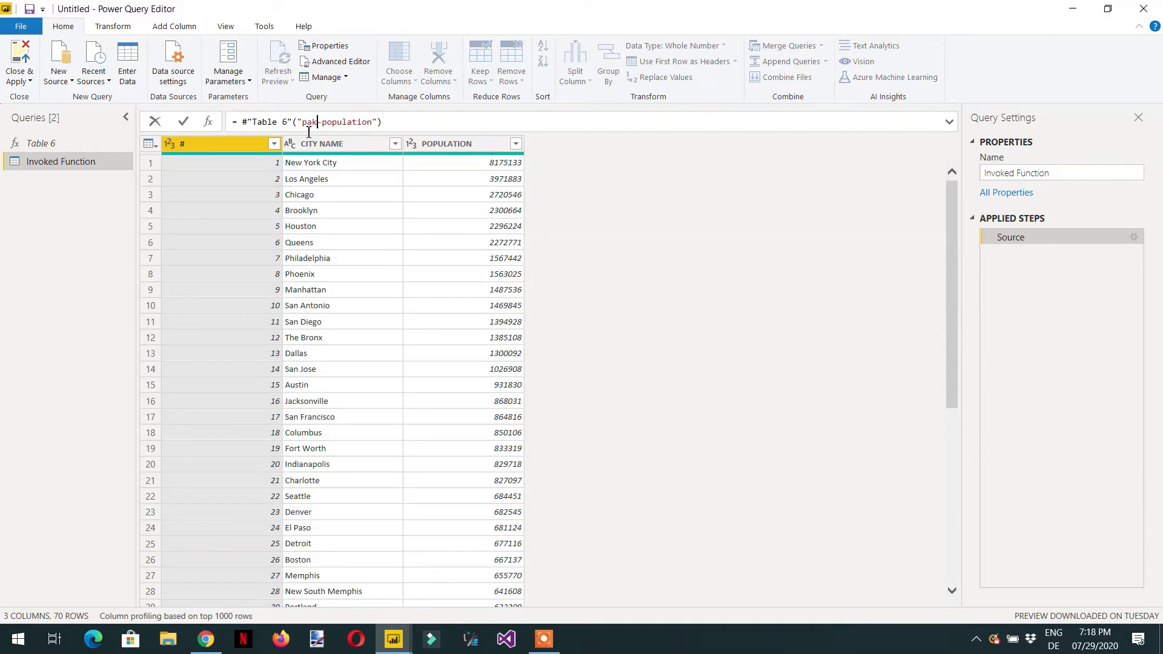
{"action": "key", "text": "Return"}
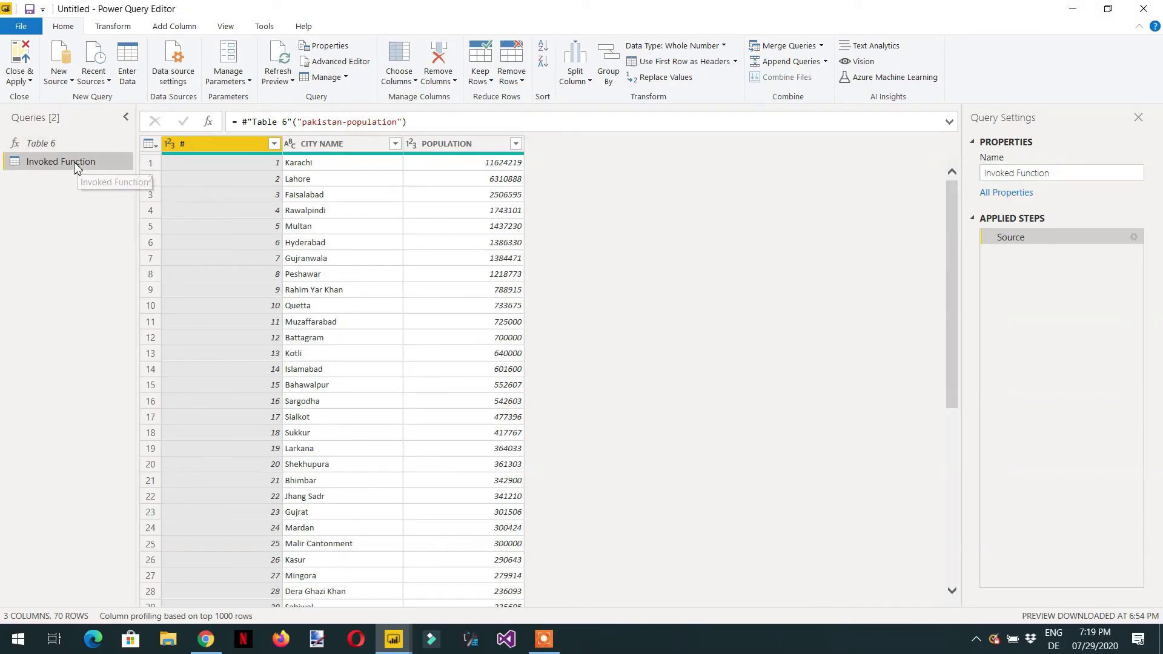
- Delete the Invoked Function query and confirm the deletion
{"action": "right_click", "coordinate": [75, 162]}
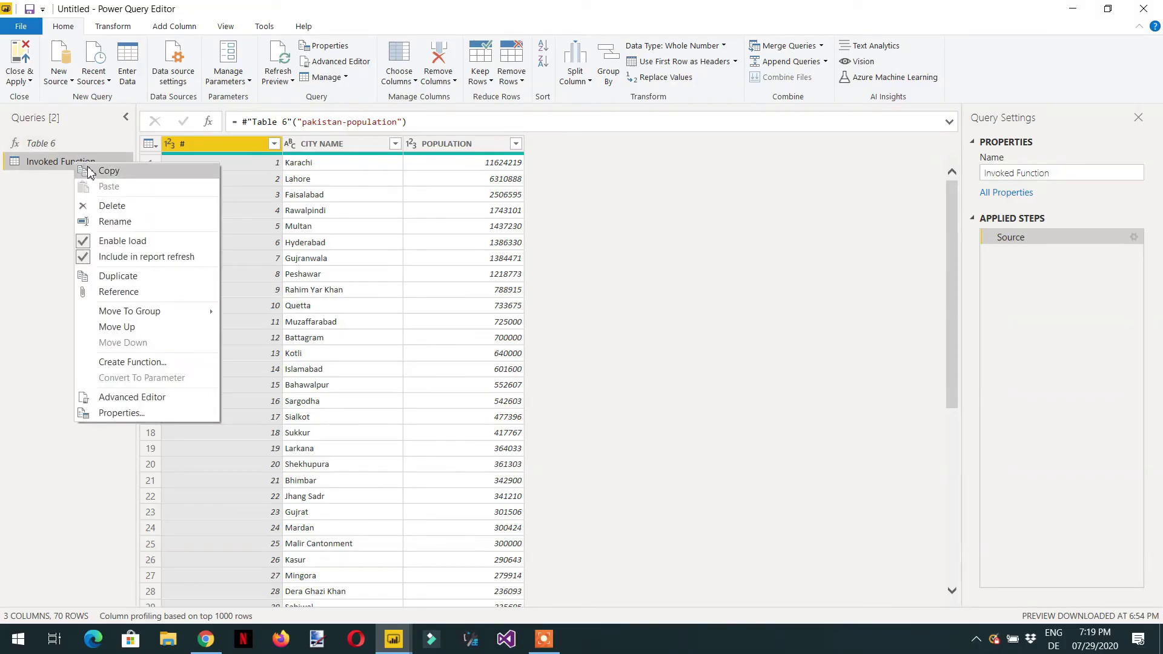
{"action": "left_click", "coordinate": [135, 212]}
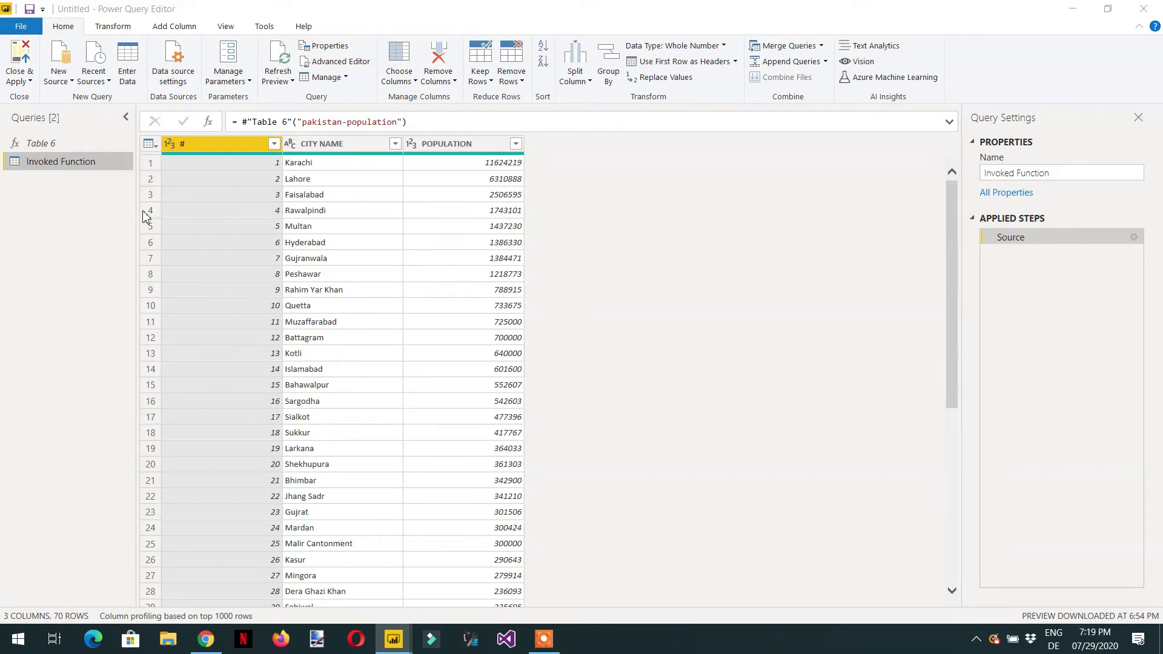
{"action": "left_click", "coordinate": [657, 342]}
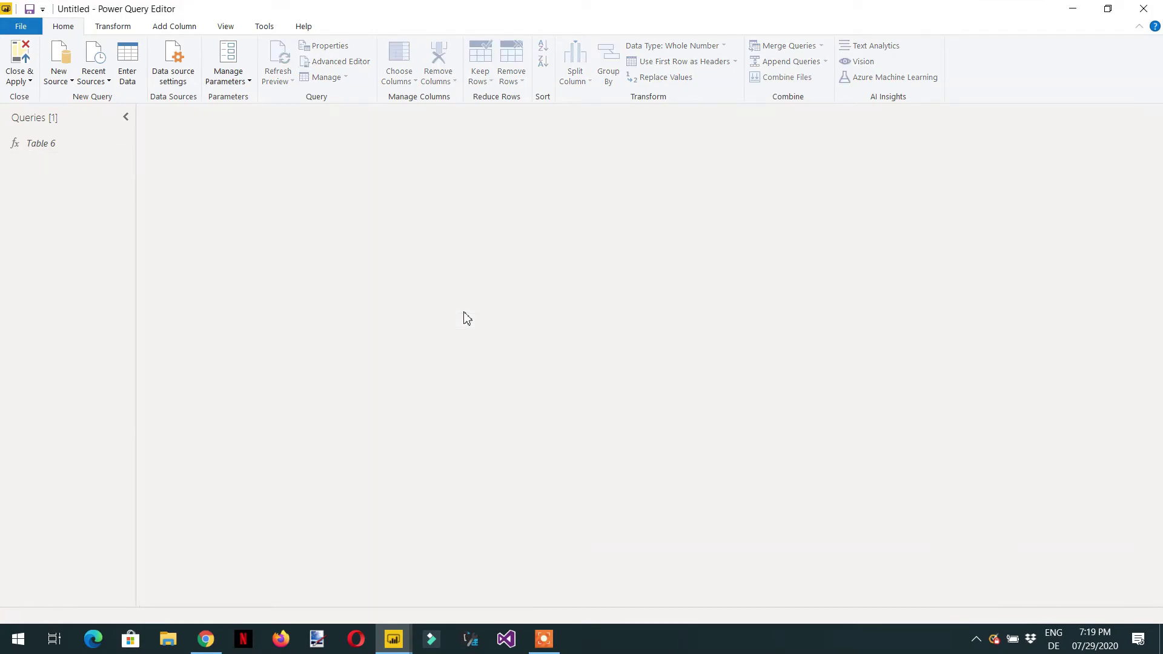
- Add a new blank query alongside the Table 6 function
{"action": "right_click", "coordinate": [71, 196]}
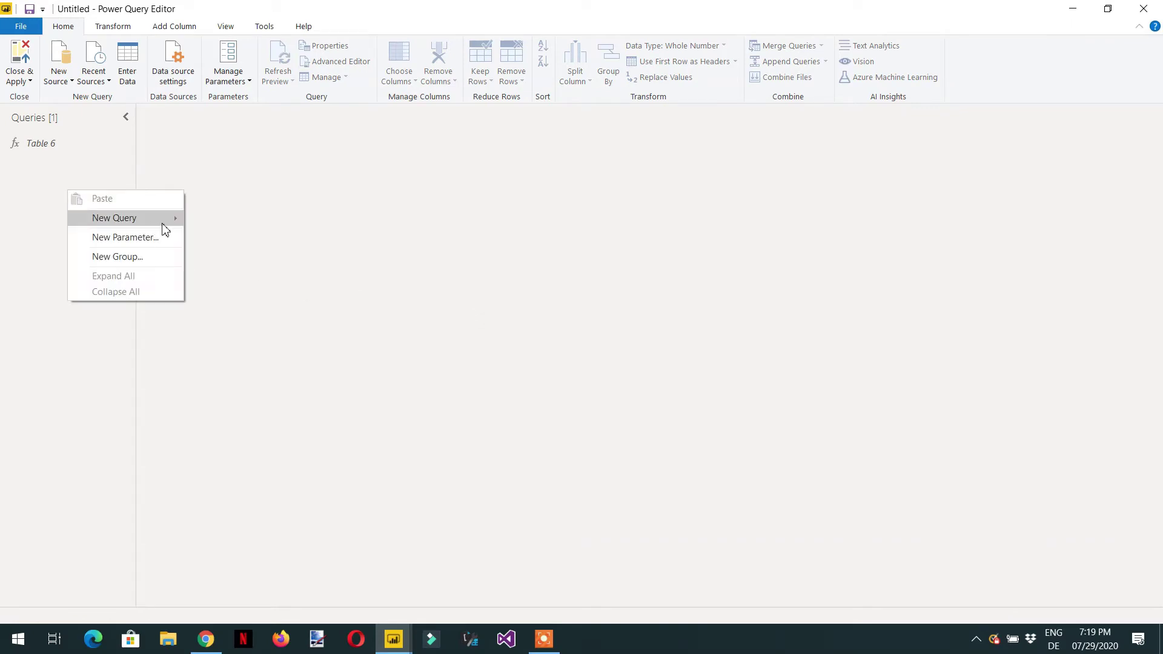
{"action": "mouse_move", "coordinate": [166, 223]}
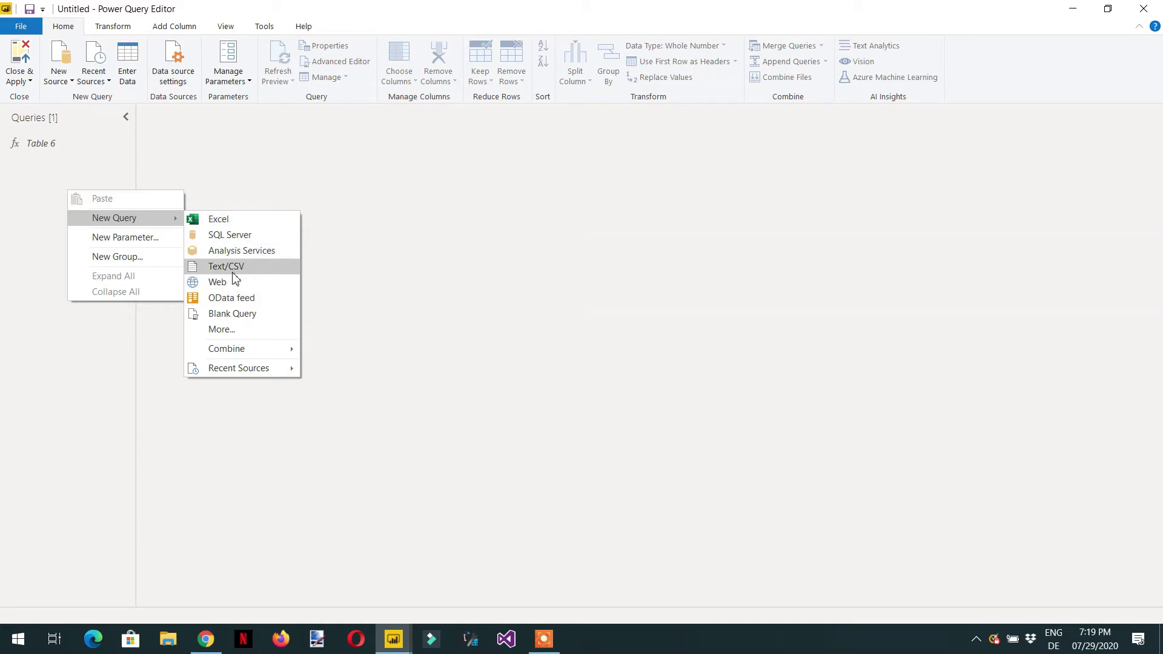
{"action": "left_click", "coordinate": [232, 314]}
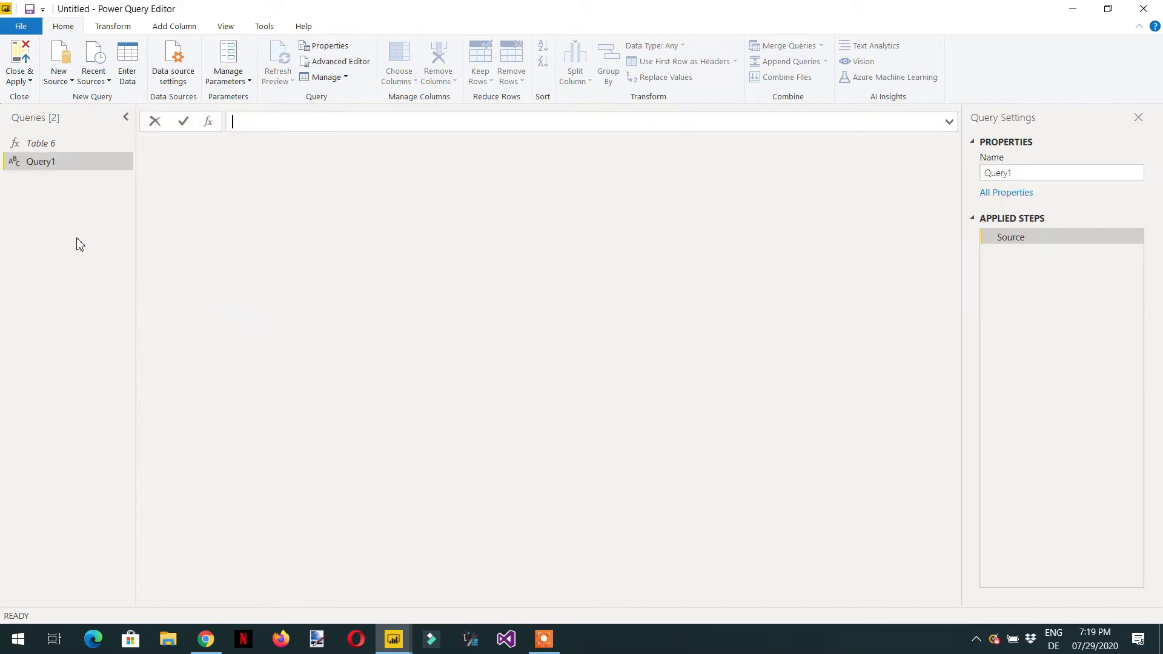
- Open Query1's code in the Advanced Editor and delete its default let/in expression
{"action": "left_click", "coordinate": [356, 65]}
{"action": "left_click", "coordinate": [317, 194]}
{"action": "key", "text": "ctrl+a"}
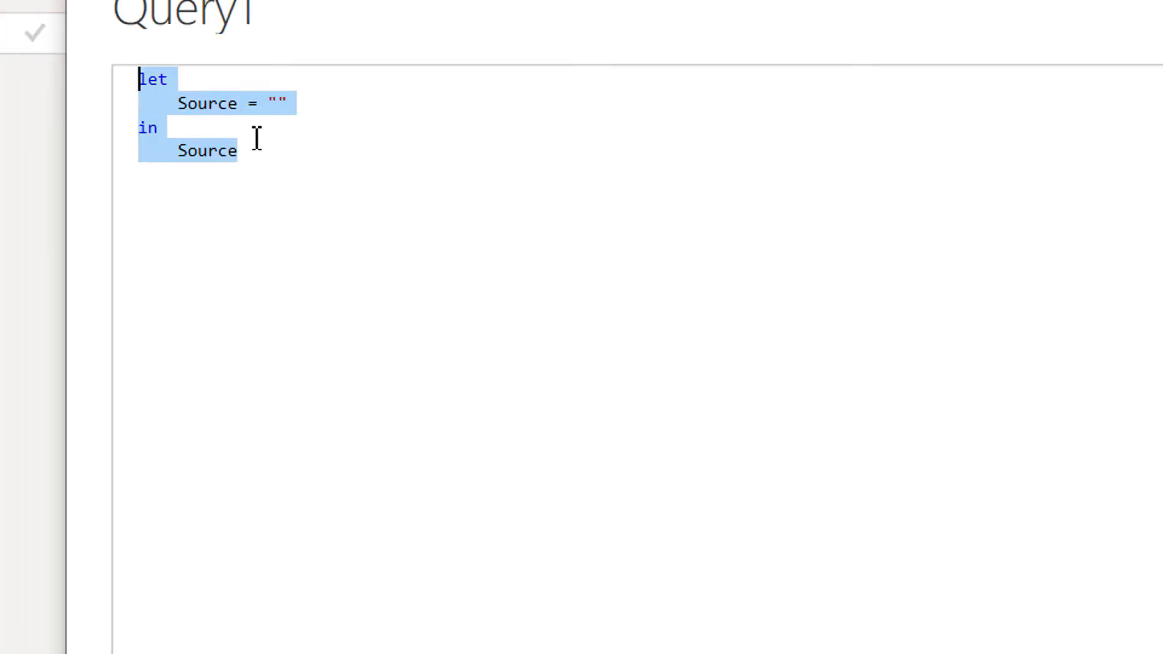
{"action": "left_click", "coordinate": [312, 193]}
{"action": "left_click_drag", "start_coordinate": [293, 175], "coordinate": [138, 80]}
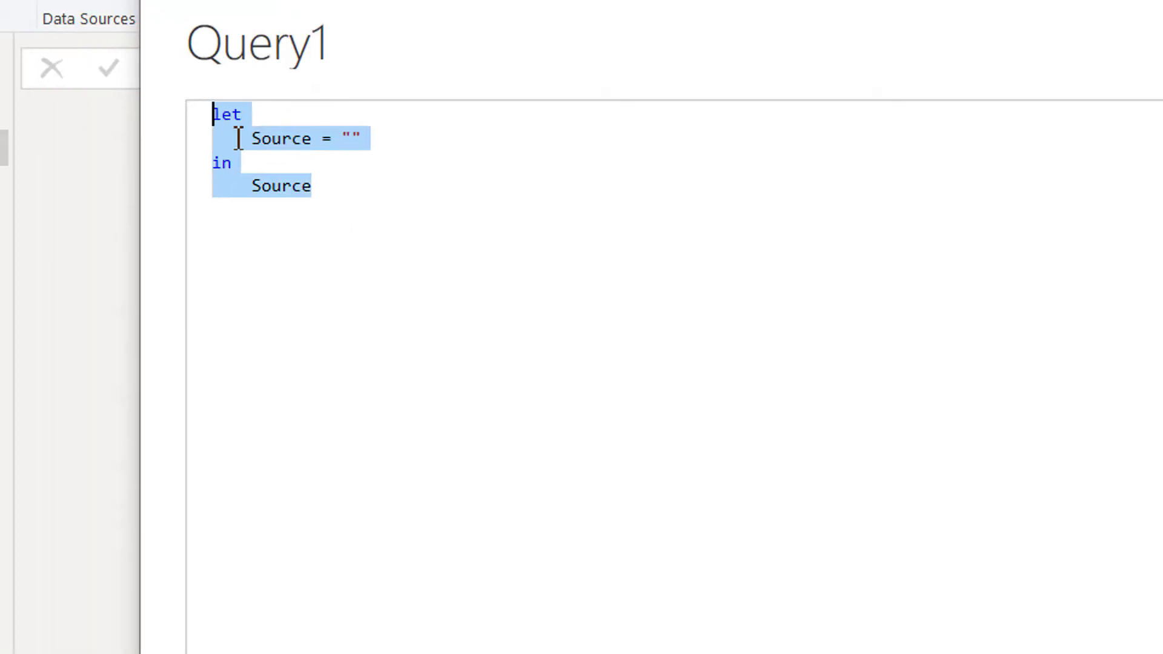
{"action": "key", "text": "Delete"}
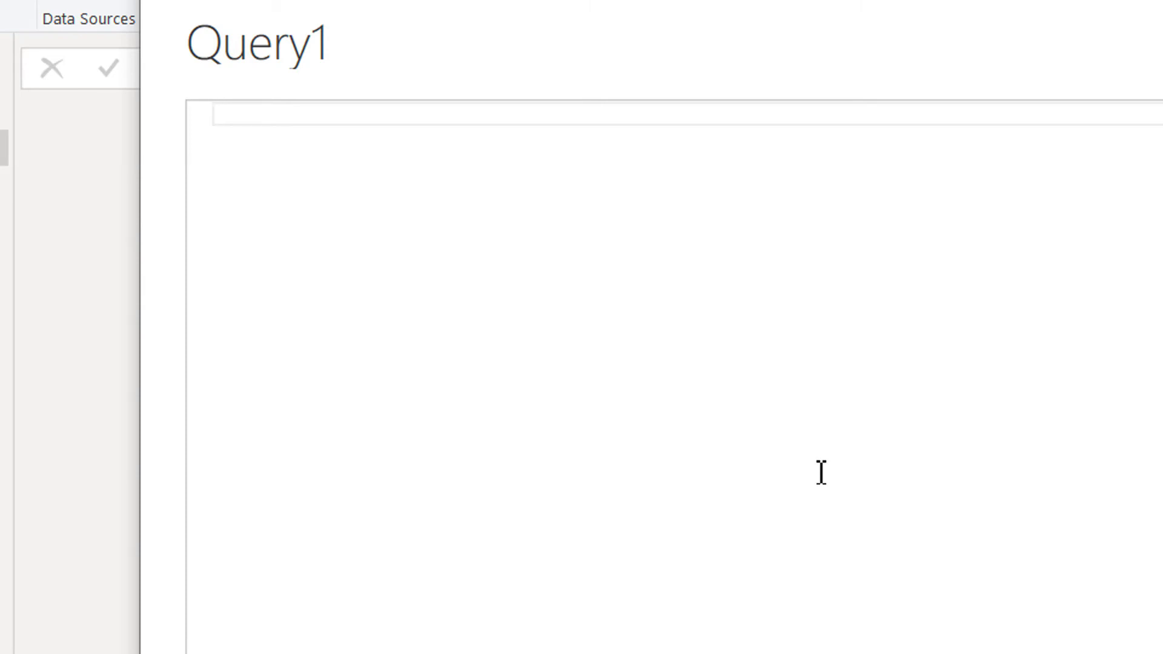
- Start a #table( ) expression with a type table[ ] definition as its first argument
{"action": "type", "text": "#table"}
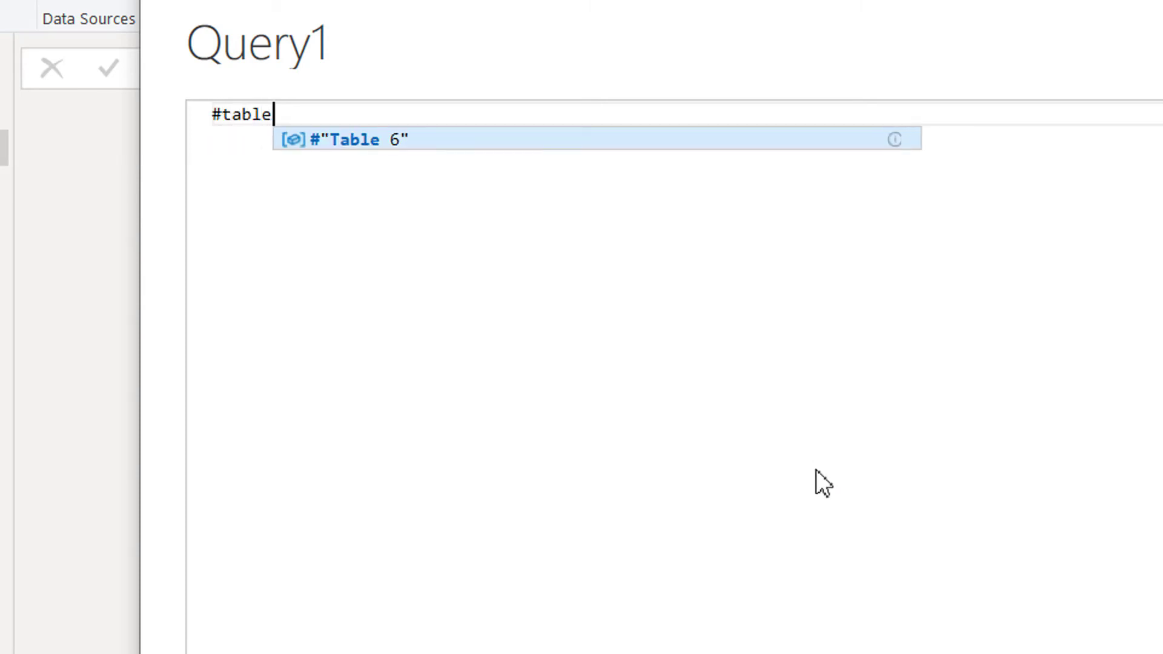
{"action": "type", "text": "("}
{"action": "key", "text": "Return"}
{"action": "key", "text": "Return"}
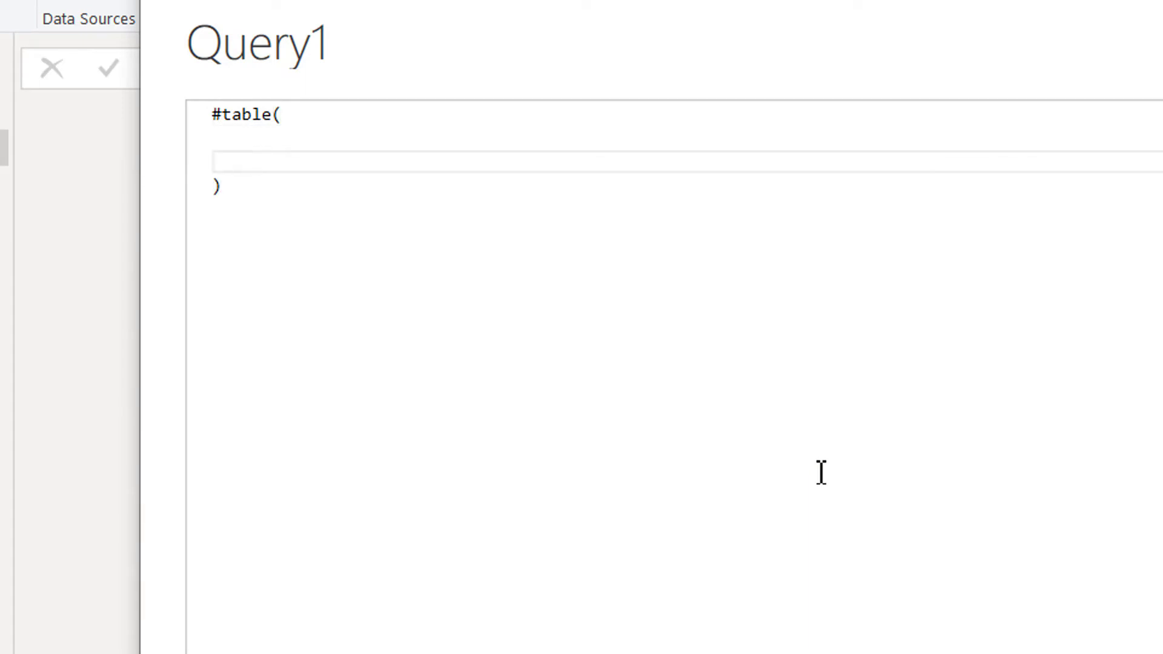
{"action": "type", "text": "type"}
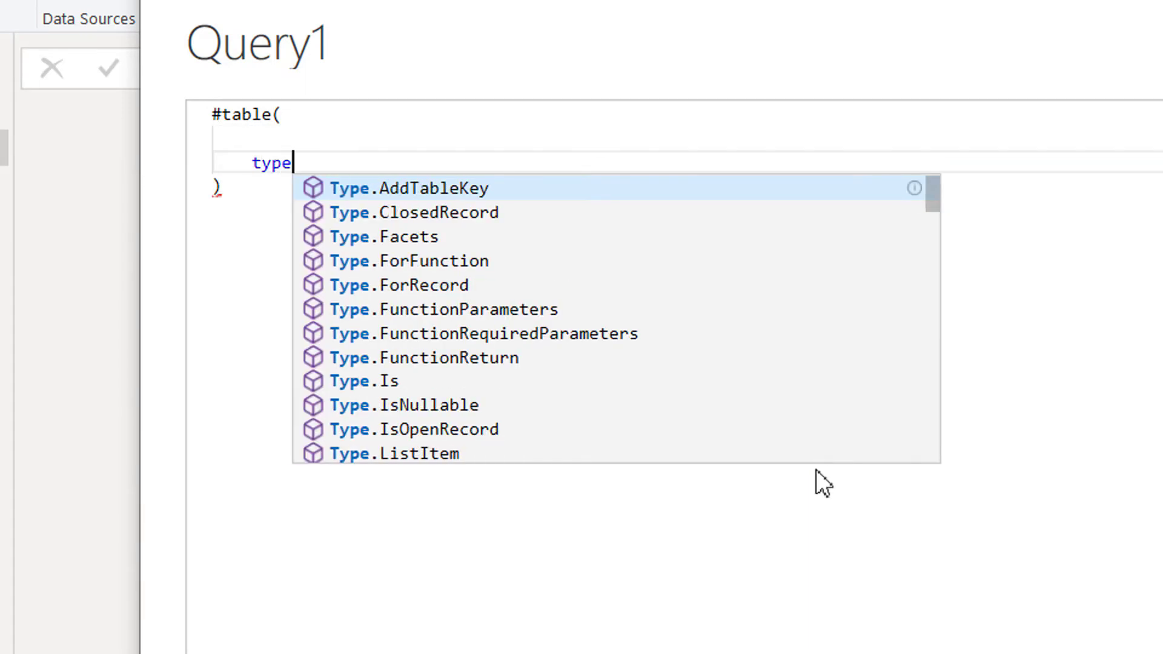
{"action": "type", "text": " table"}
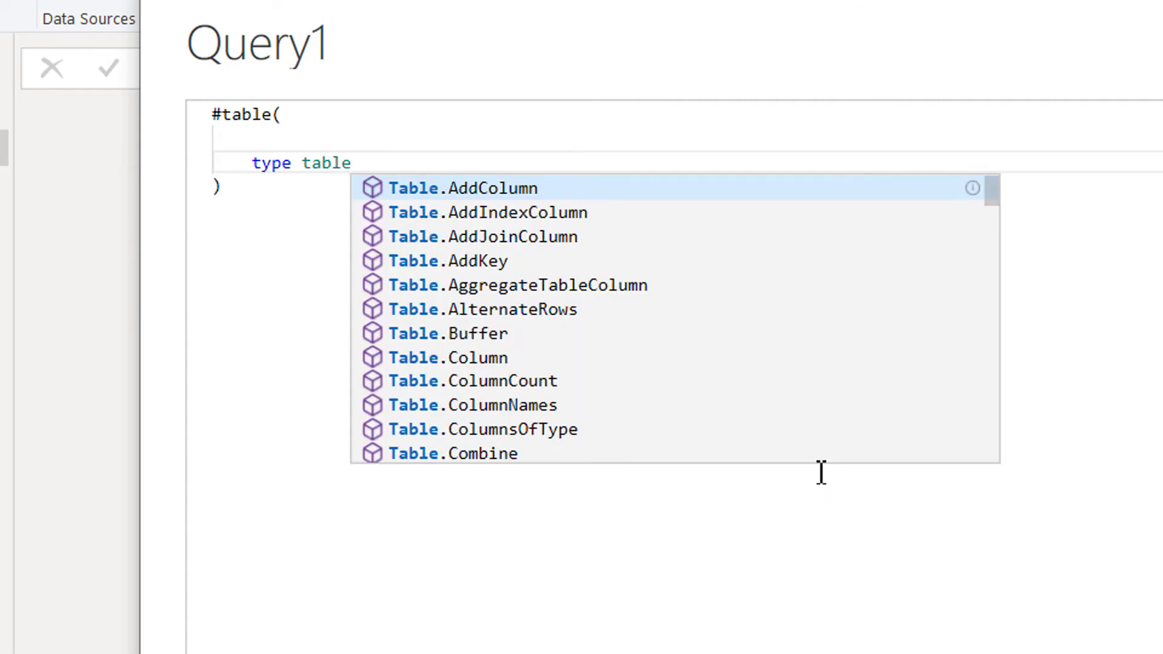
{"action": "type", "text": "["}
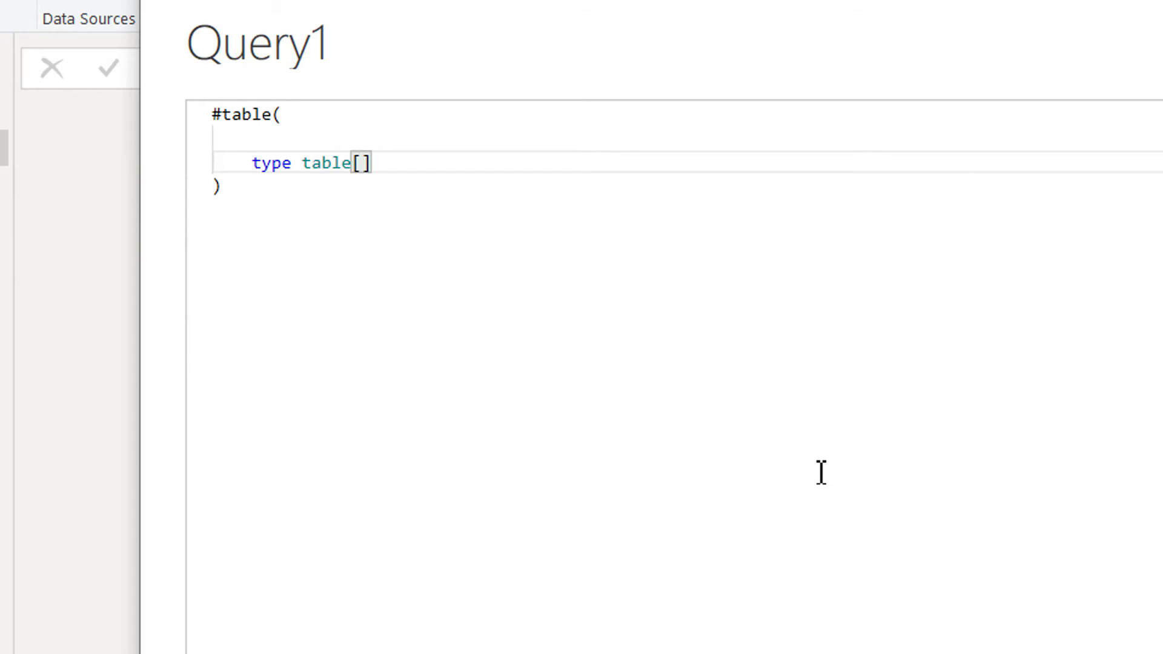
- Define the column #"country name" = text inside the table type and end that argument with a comma
{"action": "type", "text": "#"}
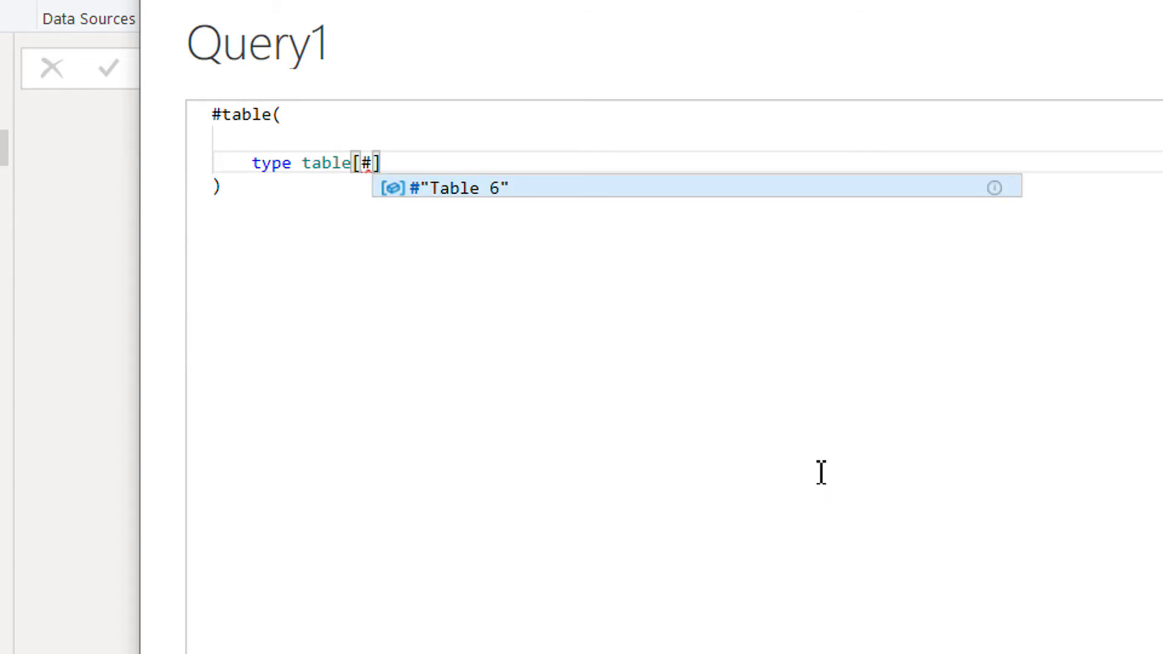
{"action": "type", "text": "\""}
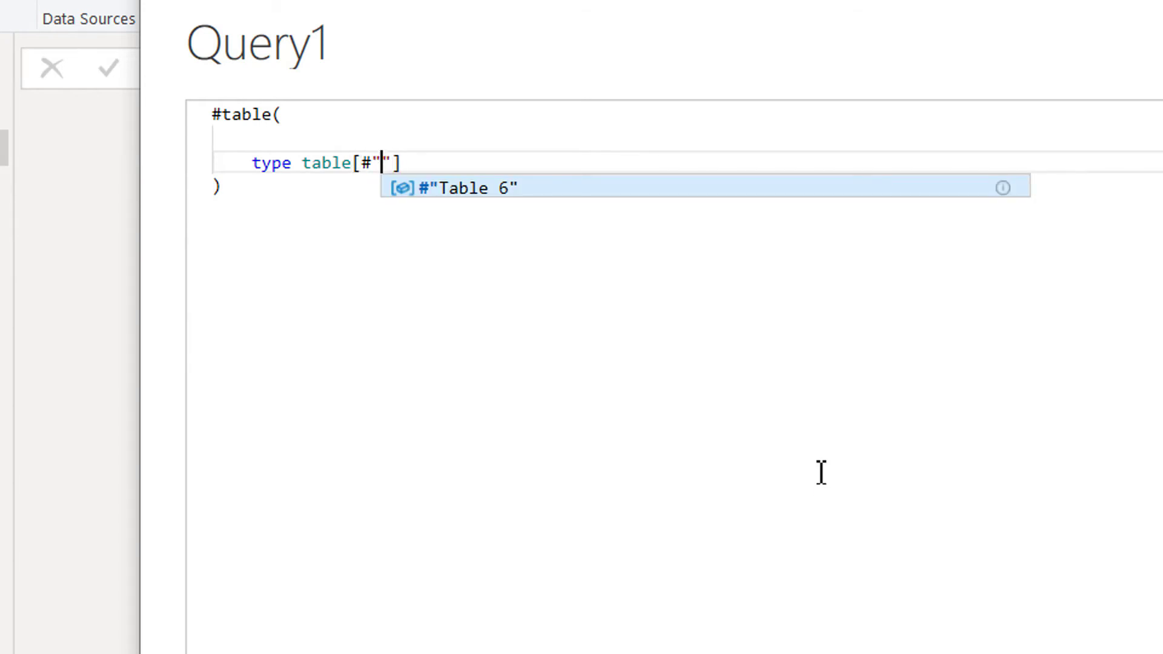
{"action": "type", "text": "country"}
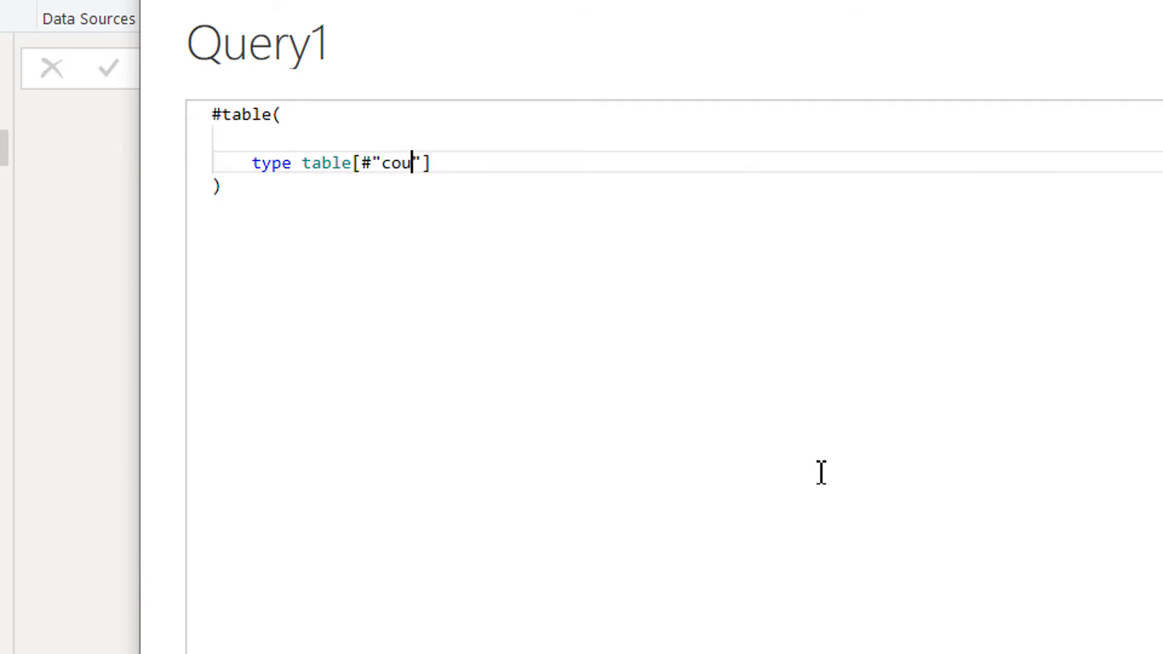
{"action": "type", "text": " name"}
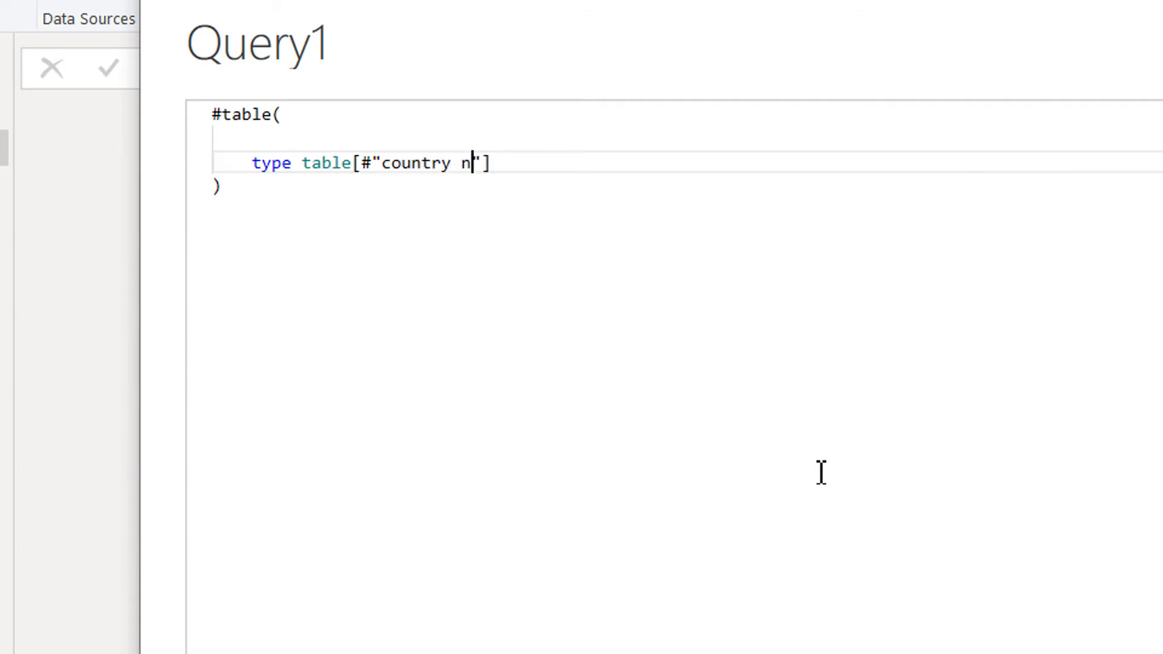
{"action": "key", "text": "Right"}
{"action": "key", "text": "Delete"}
{"action": "type", "text": "= t"}
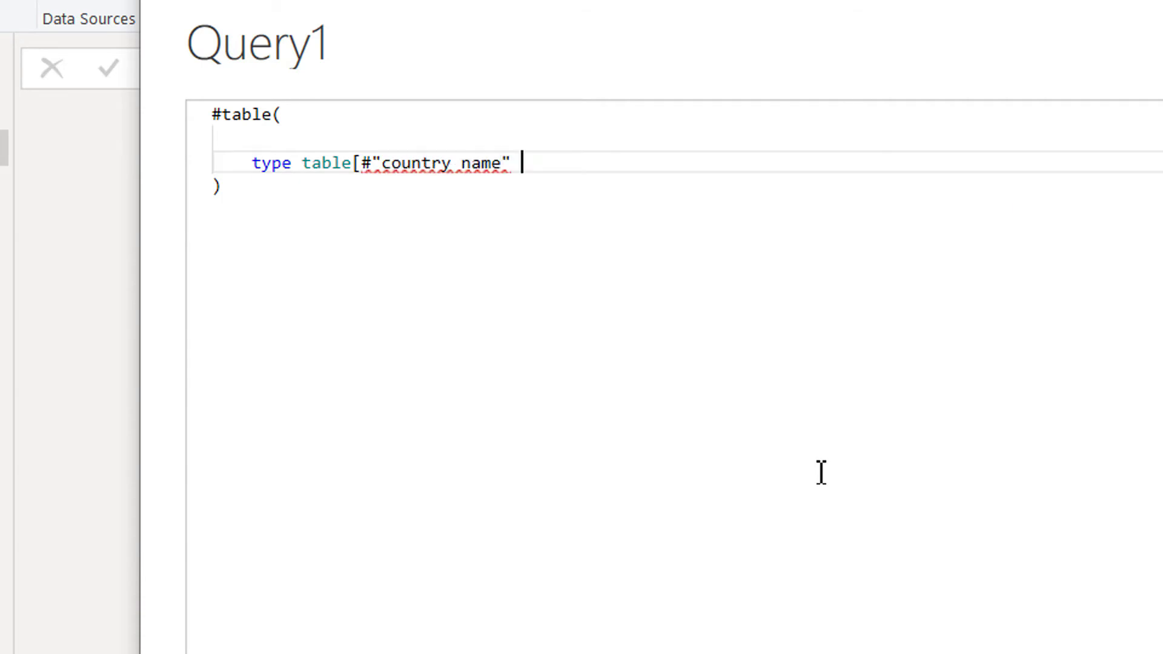
{"action": "type", "text": "ext"}
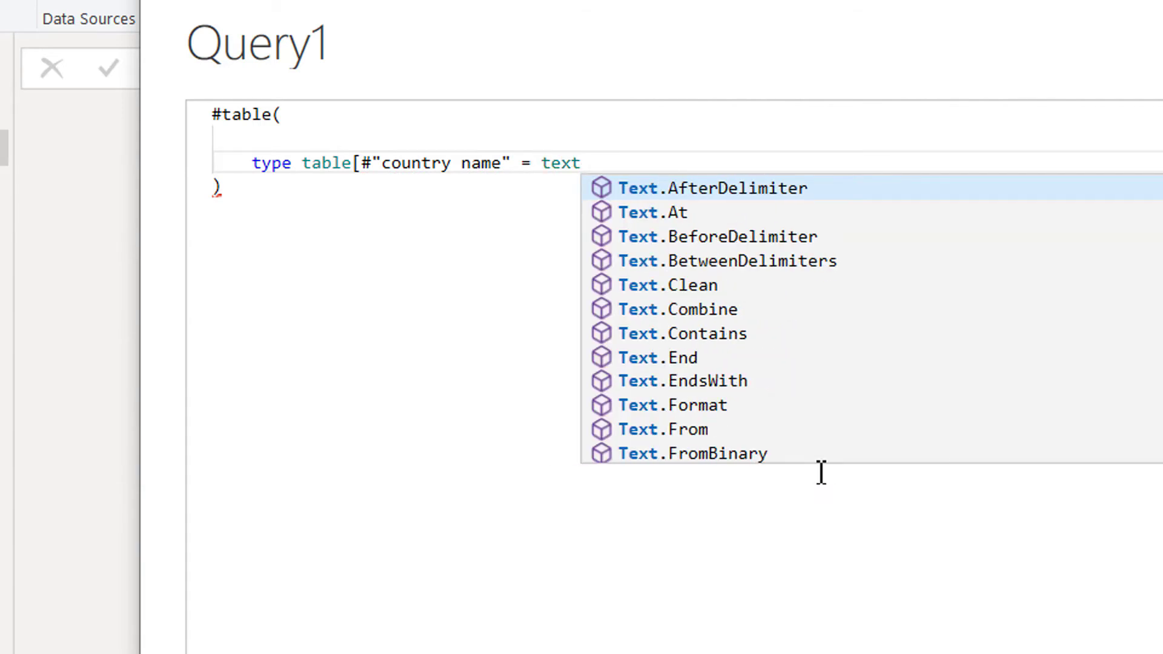
{"action": "type", "text": "]"}
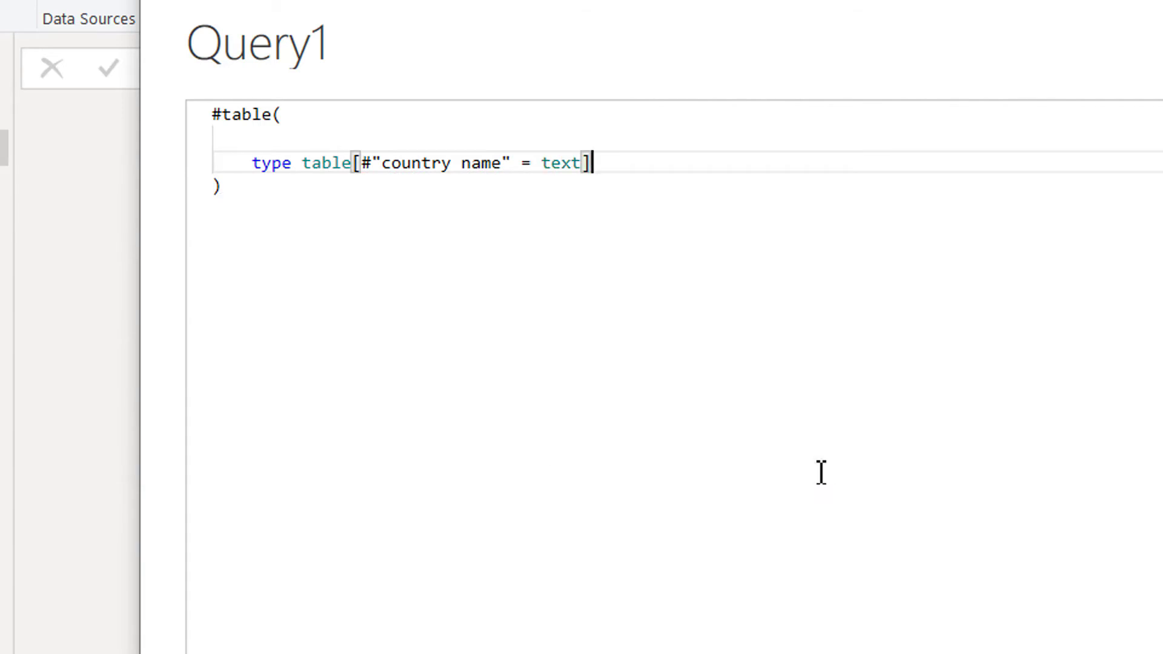
{"action": "type", "text": ","}
{"action": "key", "text": "Return"}
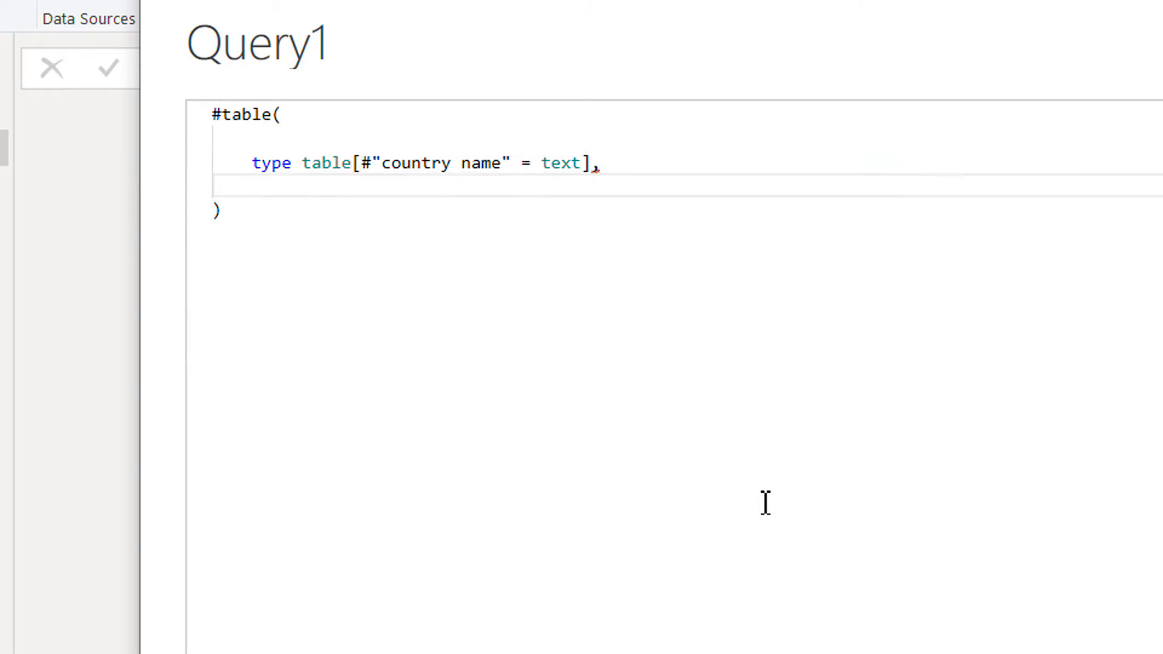
- Add the nested row list in braces with "india-population" as the first row
{"action": "type", "text": "{"}
{"action": "key", "text": "Return"}
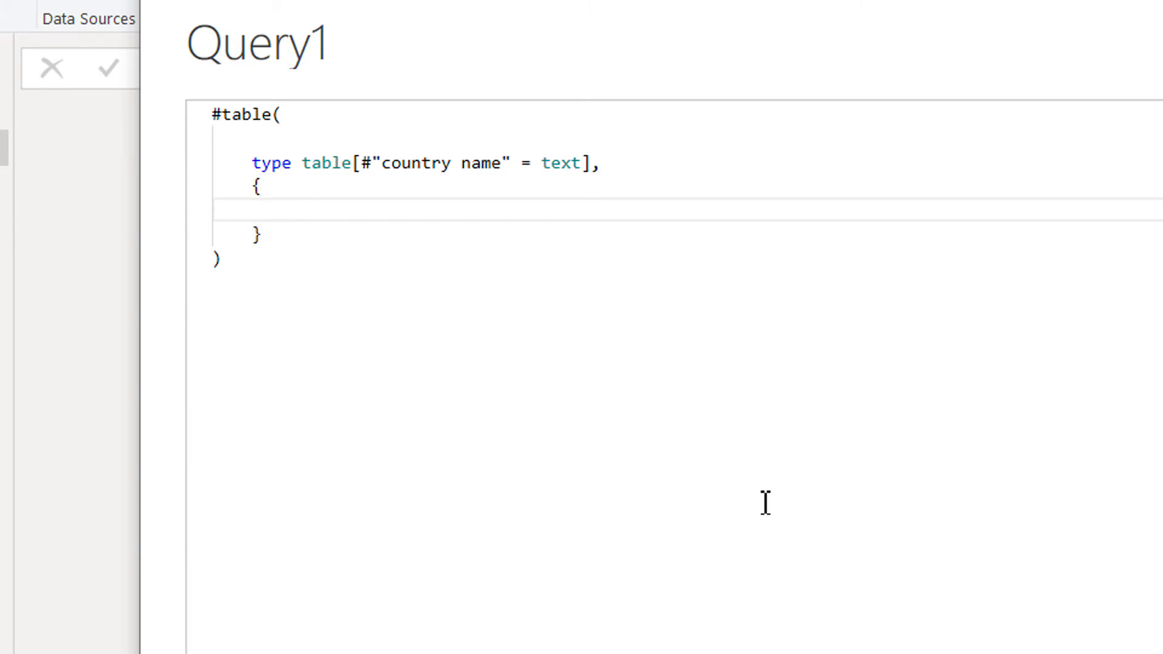
{"action": "type", "text": "{"}
{"action": "key", "text": "Return"}
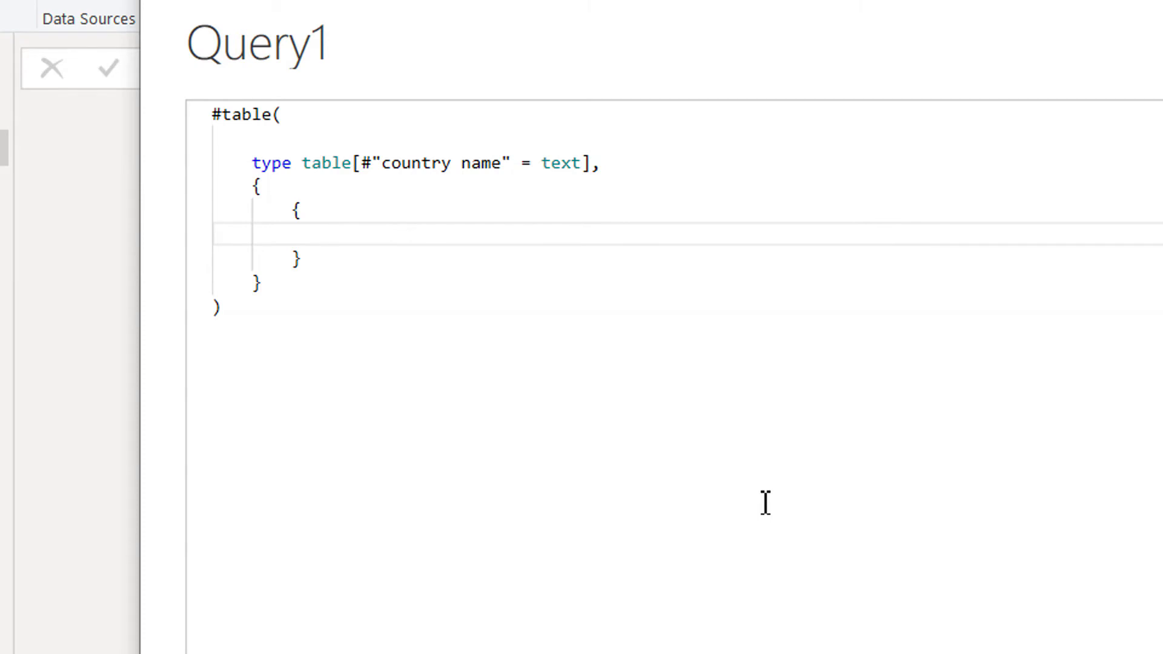
{"action": "type", "text": "\""}
{"action": "type", "text": "india"}
{"action": "type", "text": "-"}
{"action": "type", "text": "p"}
{"action": "type", "text": "o"}
{"action": "key", "text": "BackSpace"}
{"action": "type", "text": "opulation"}
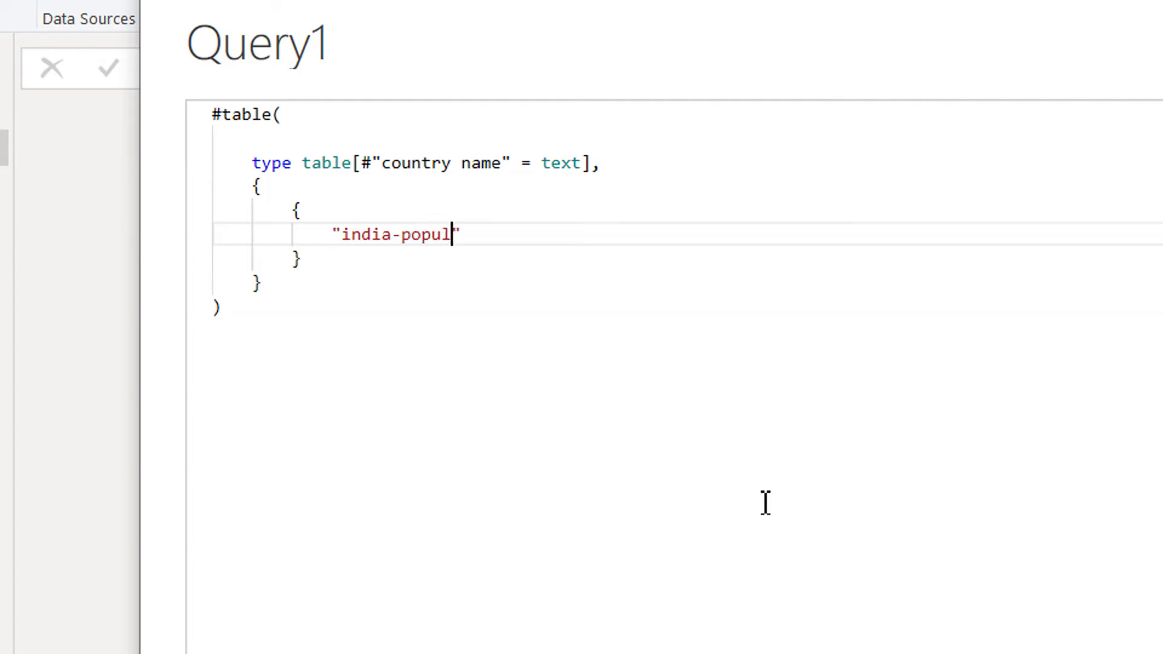
- Copy the "india-population" value together with its quotation marks
{"action": "key", "text": "shift+Left"}
{"action": "key", "text": "shift+Left"}
{"action": "key", "text": "shift+Left"}
{"action": "key", "text": "shift+Left"}
{"action": "key", "text": "shift+Left"}
{"action": "key", "text": "shift+Left"}
{"action": "key", "text": "shift+Left"}
{"action": "key", "text": "shift+Left"}
{"action": "key", "text": "shift+Left"}
{"action": "key", "text": "shift+Left"}
{"action": "key", "text": "shift+Left"}
{"action": "key", "text": "shift+Left"}
{"action": "key", "text": "shift+Left"}
{"action": "key", "text": "shift+Left"}
{"action": "key", "text": "shift+Left"}
{"action": "key", "text": "shift+Left"}
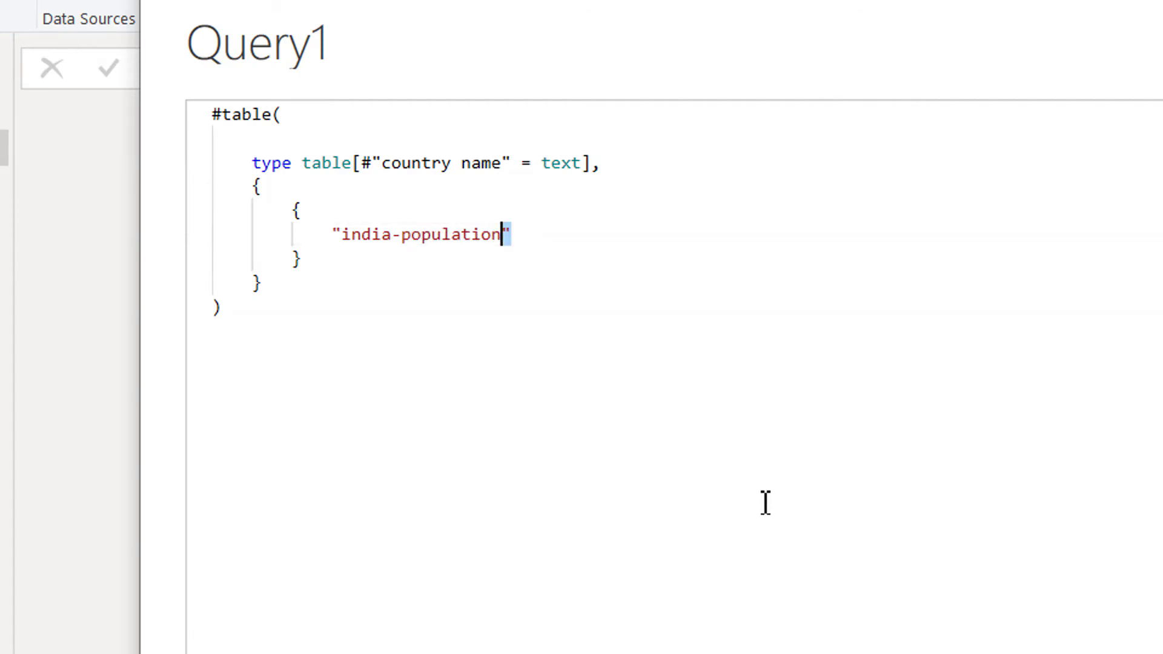
{"action": "key", "text": "shift+Left"}
{"action": "key", "text": "shift+Left"}
{"action": "key", "text": "ctrl+c"}
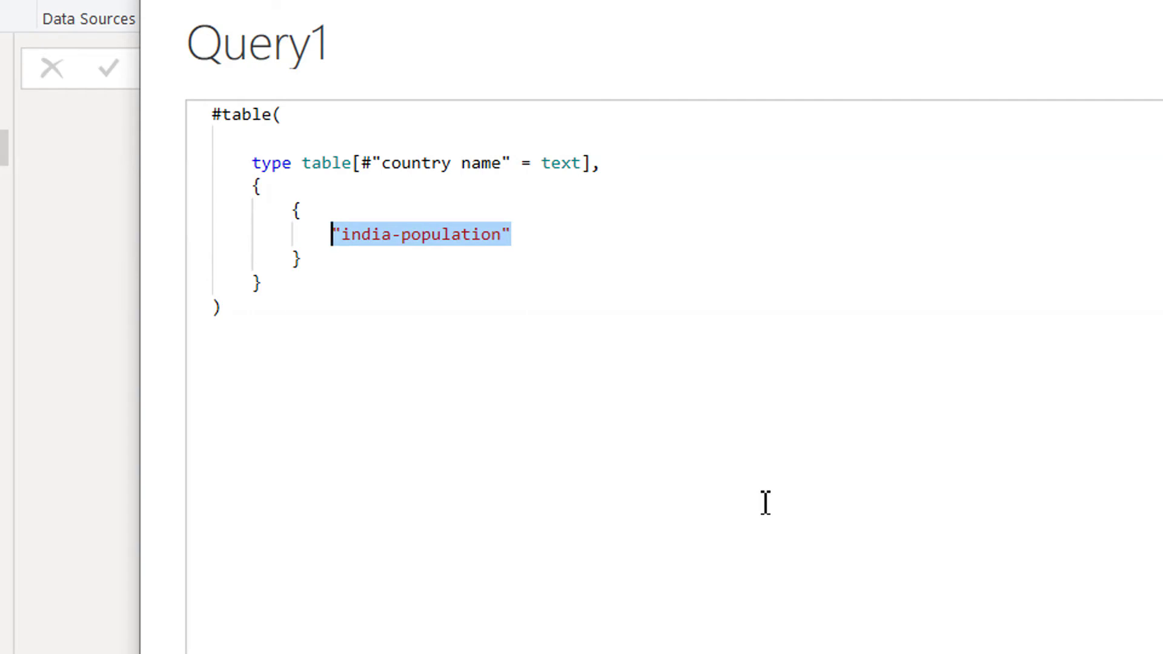
- Add a second row in braces by pasting the copied value and changing it to "us-population"
{"action": "key", "text": "Down"}
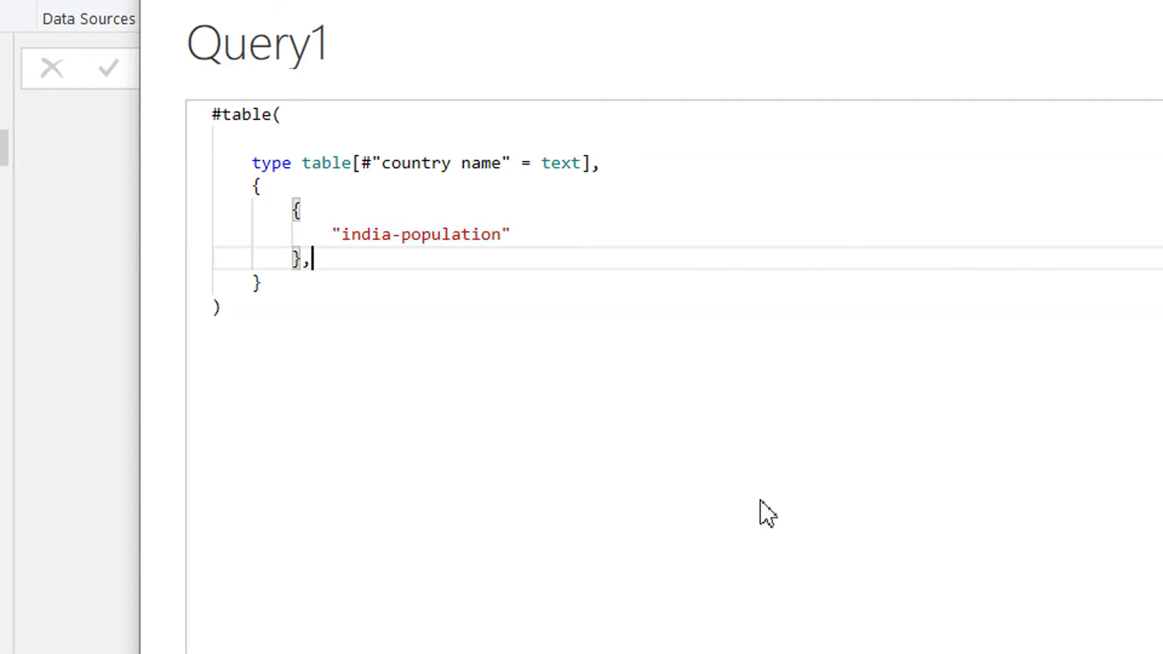
{"action": "key", "text": "Return"}
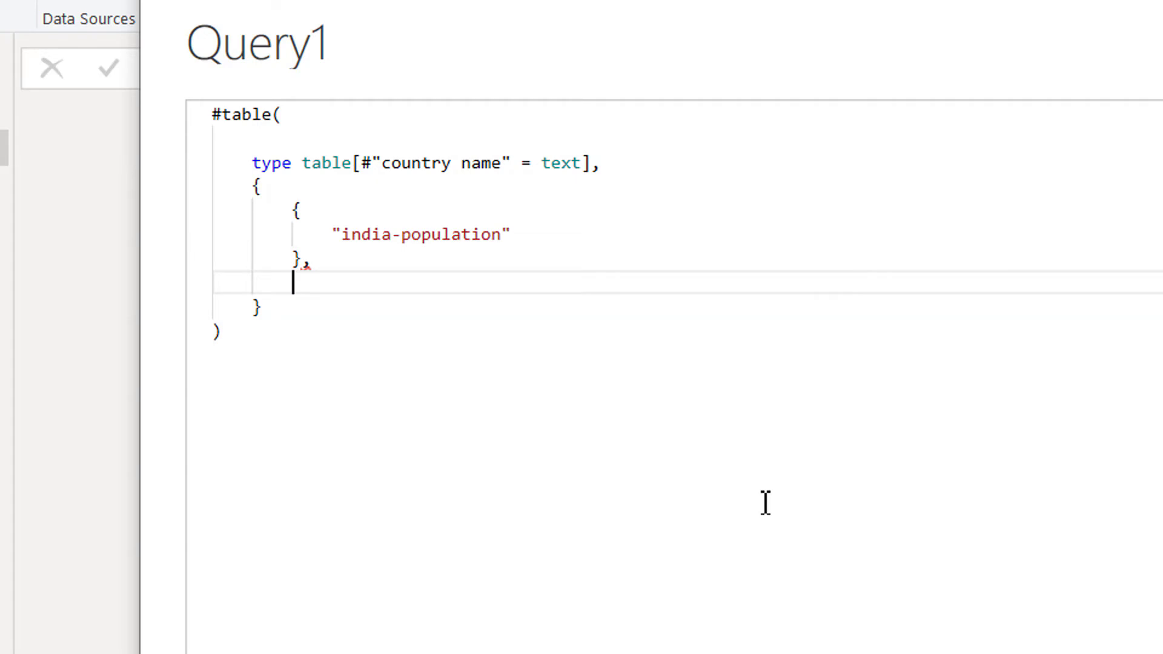
{"action": "type", "text": "{"}
{"action": "key", "text": "Return"}
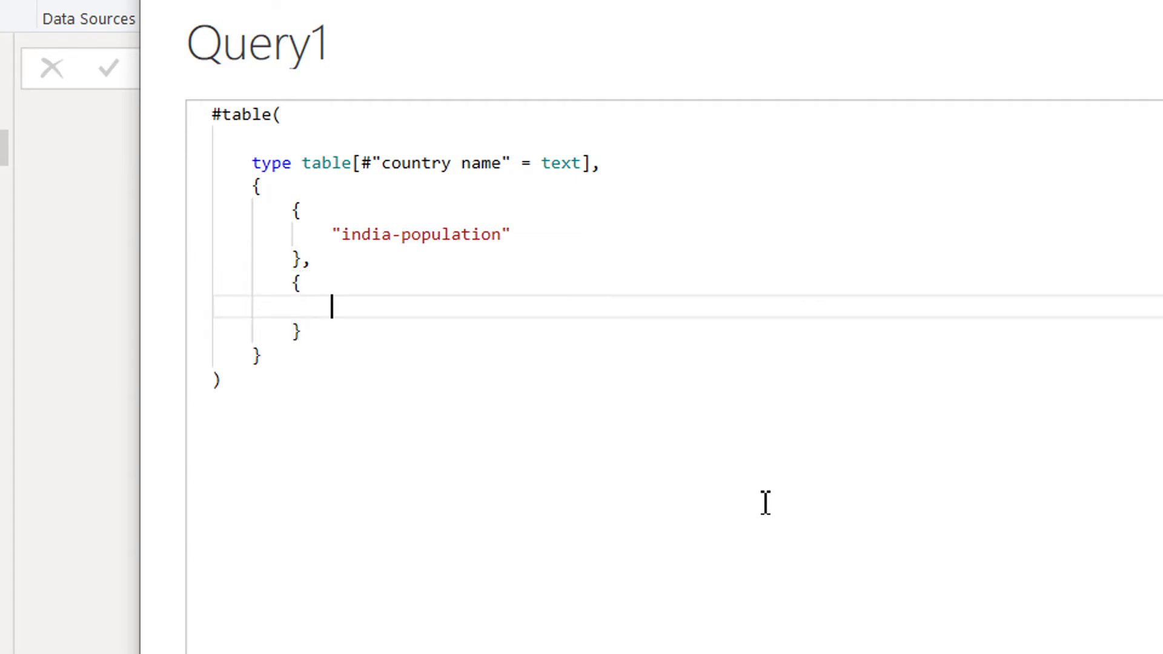
{"action": "key", "text": "ctrl+v"}
{"action": "key", "text": "Left"}
{"action": "key", "text": "Left"}
{"action": "key", "text": "Left"}
{"action": "key", "text": "Left"}
{"action": "key", "text": "Left"}
{"action": "key", "text": "Left"}
{"action": "key", "text": "Left"}
{"action": "key", "text": "Left"}
{"action": "key", "text": "Left"}
{"action": "key", "text": "Left"}
{"action": "key", "text": "Left"}
{"action": "key", "text": "BackSpace"}
{"action": "key", "text": "BackSpace"}
{"action": "key", "text": "BackSpace"}
{"action": "key", "text": "BackSpace"}
{"action": "key", "text": "BackSpace"}
{"action": "type", "text": "us"}
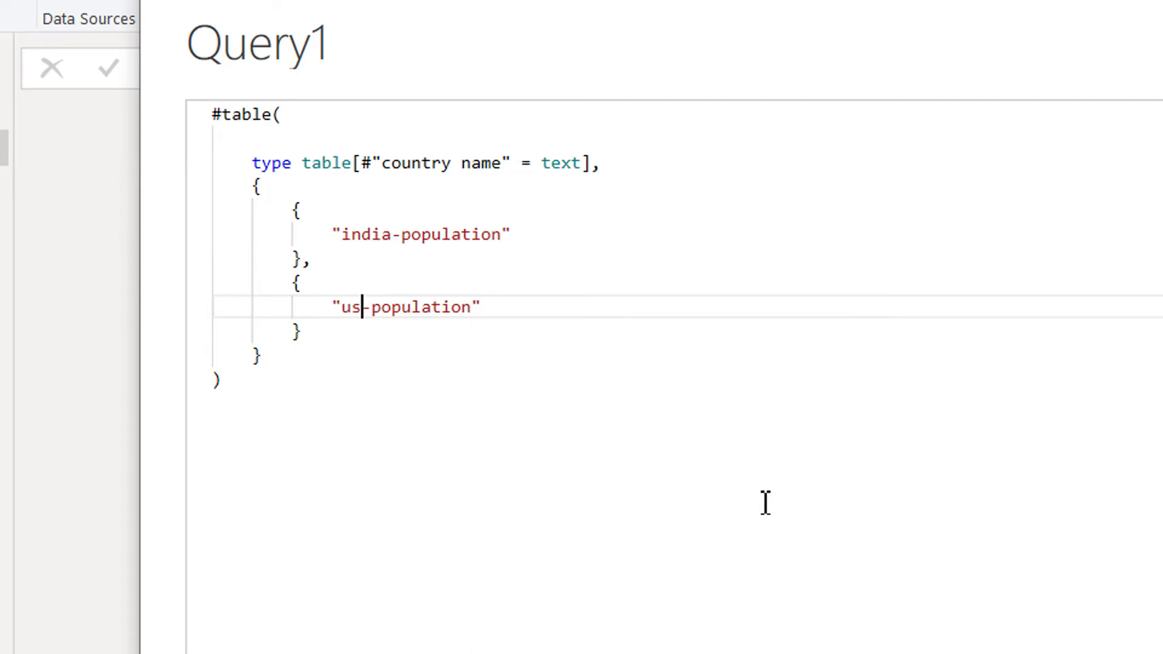
- Add a third row from the copied value, change it to "pakistan-population", and apply the finished code
{"action": "key", "text": "Down"}
{"action": "type", "text": ","}
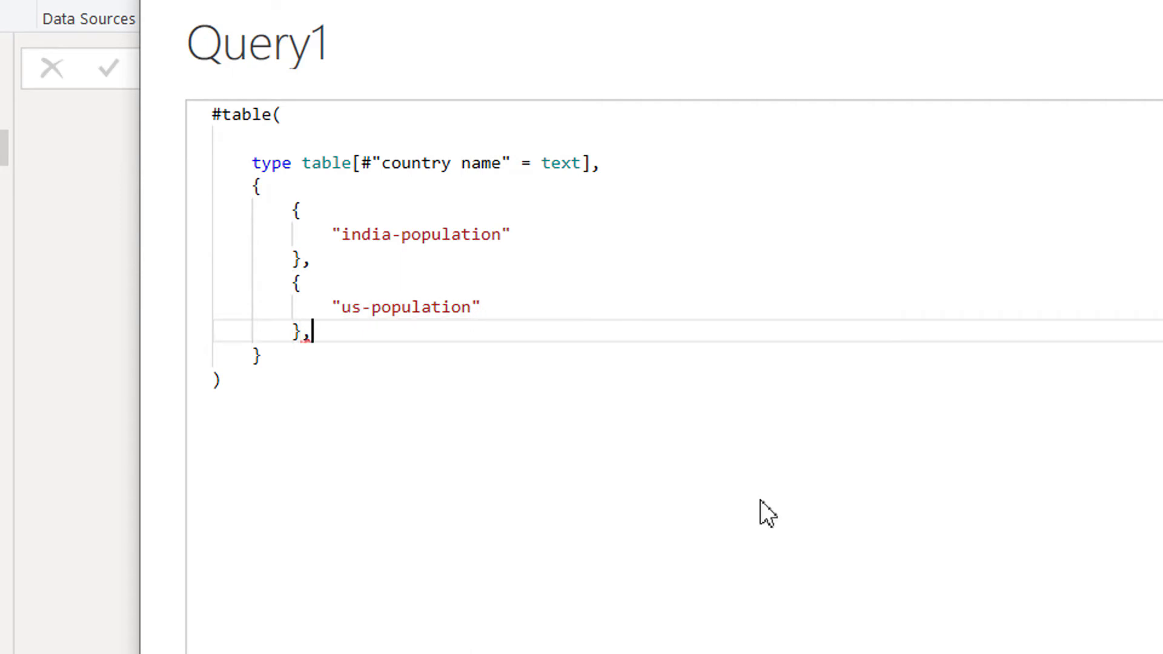
{"action": "key", "text": "Return"}
{"action": "type", "text": "{"}
{"action": "key", "text": "Return"}
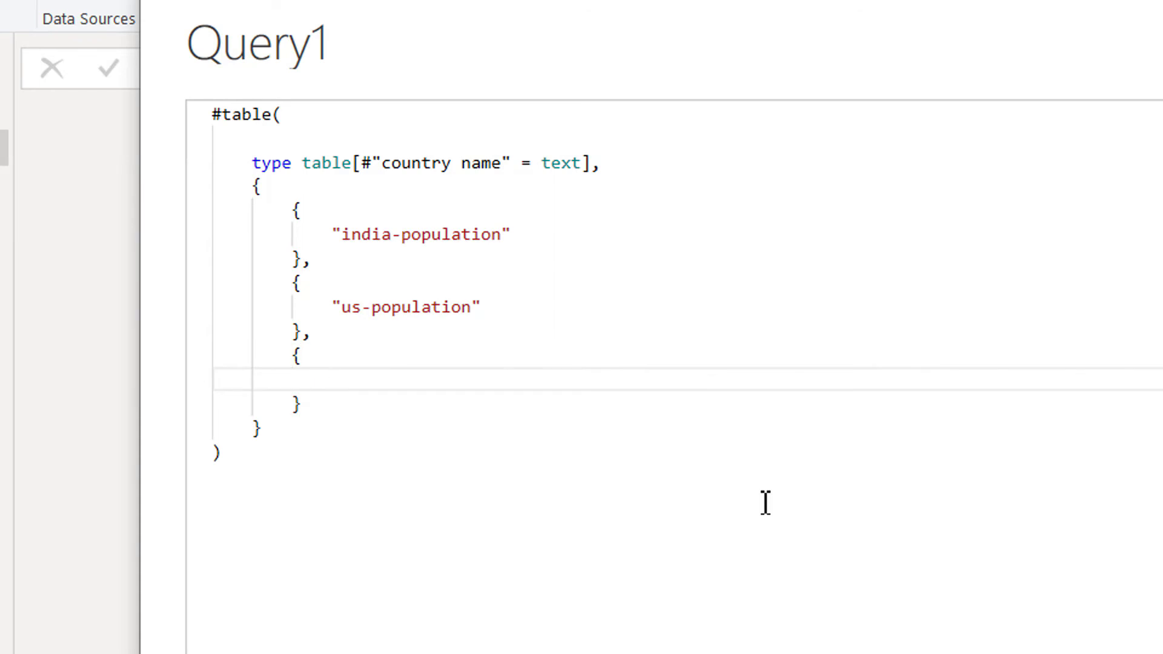
{"action": "key", "text": "ctrl+v"}
{"action": "key", "text": "Left"}
{"action": "key", "text": "Left"}
{"action": "key", "text": "Left"}
{"action": "key", "text": "ctrl+Left"}
{"action": "key", "text": "Left"}
{"action": "key", "text": "BackSpace"}
{"action": "key", "text": "BackSpace"}
{"action": "key", "text": "BackSpace"}
{"action": "key", "text": "BackSpace"}
{"action": "key", "text": "BackSpace"}
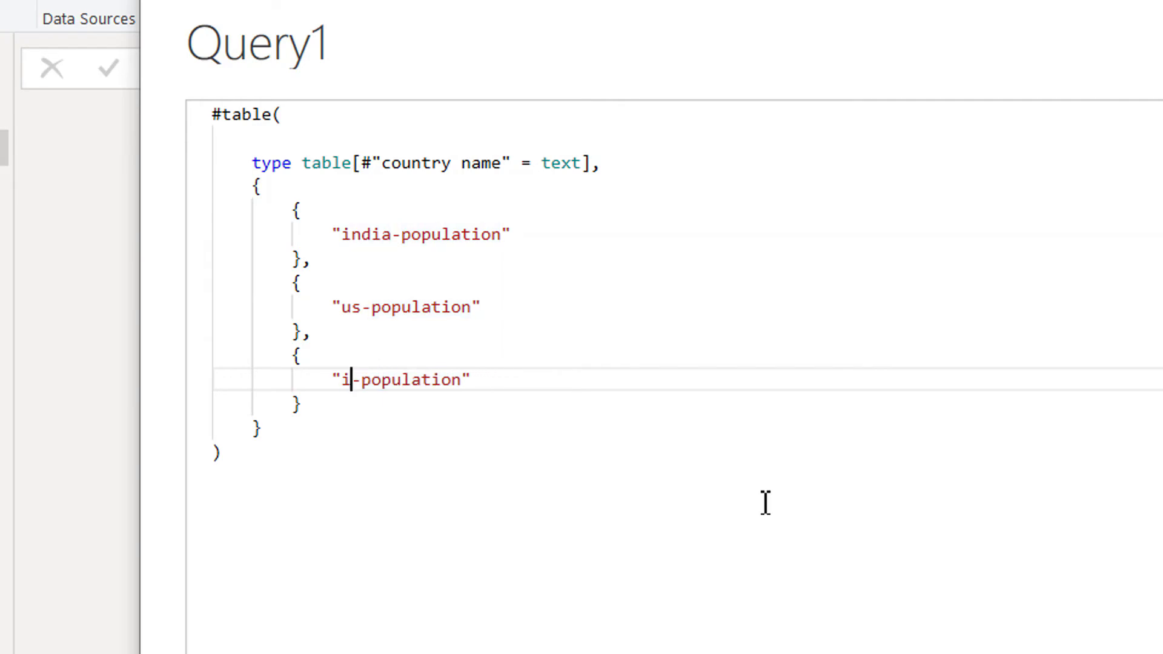
{"action": "type", "text": "pakistan"}
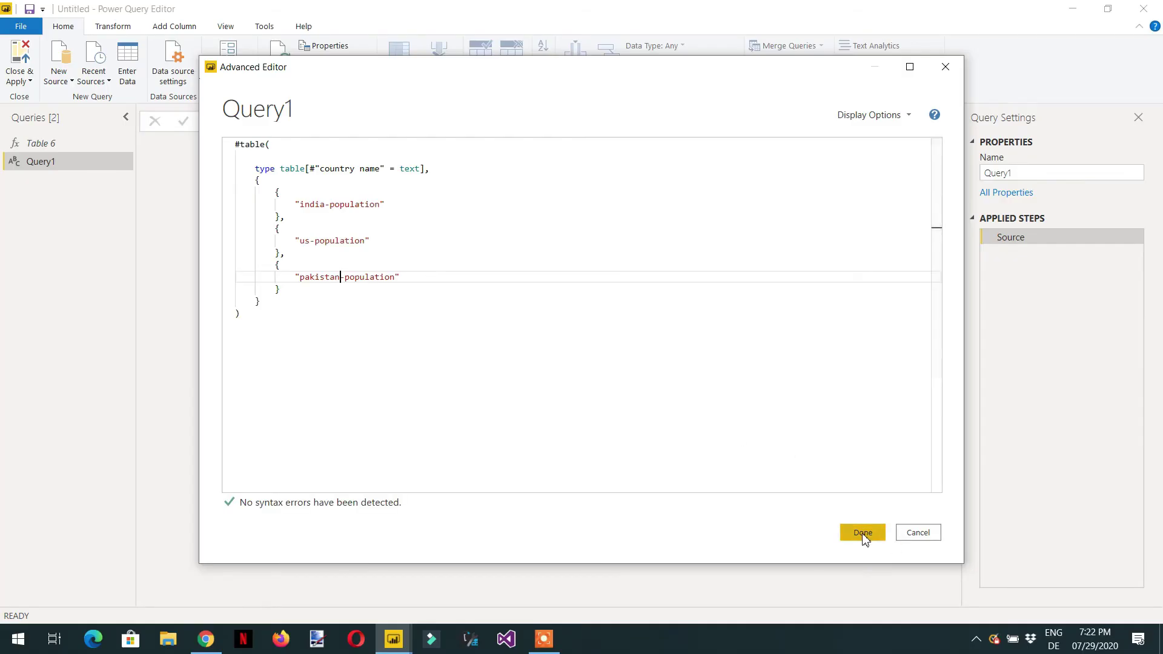
{"action": "left_click", "coordinate": [860, 535]}
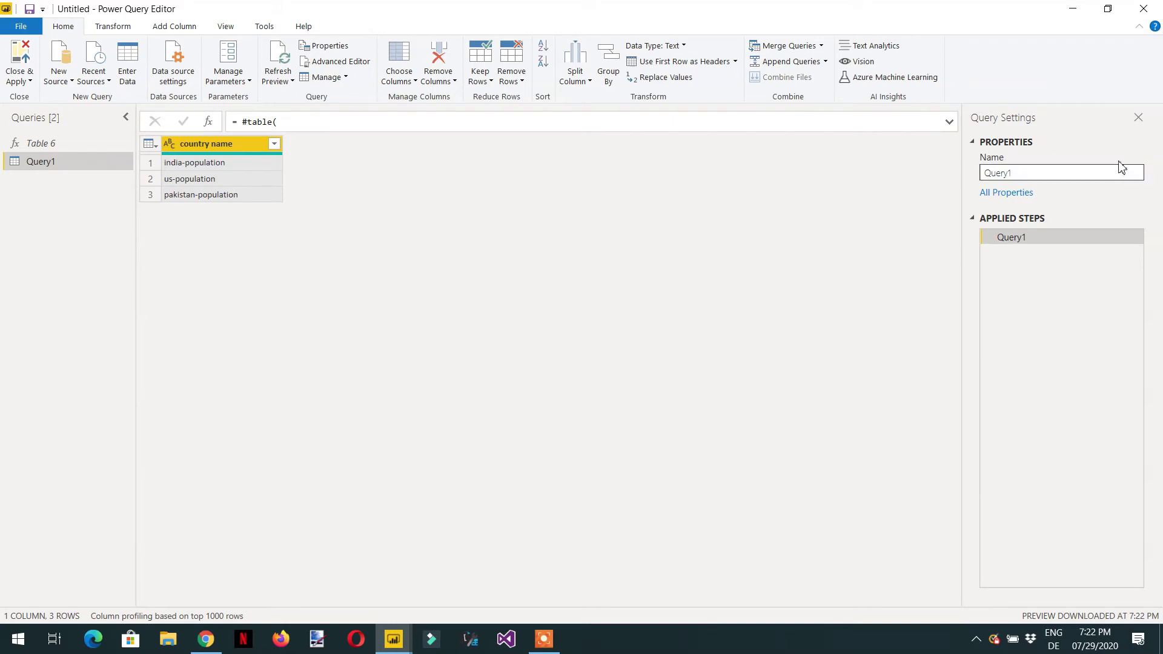
- Rename the Query1 query as countrylist
{"action": "left_click", "coordinate": [1054, 173]}
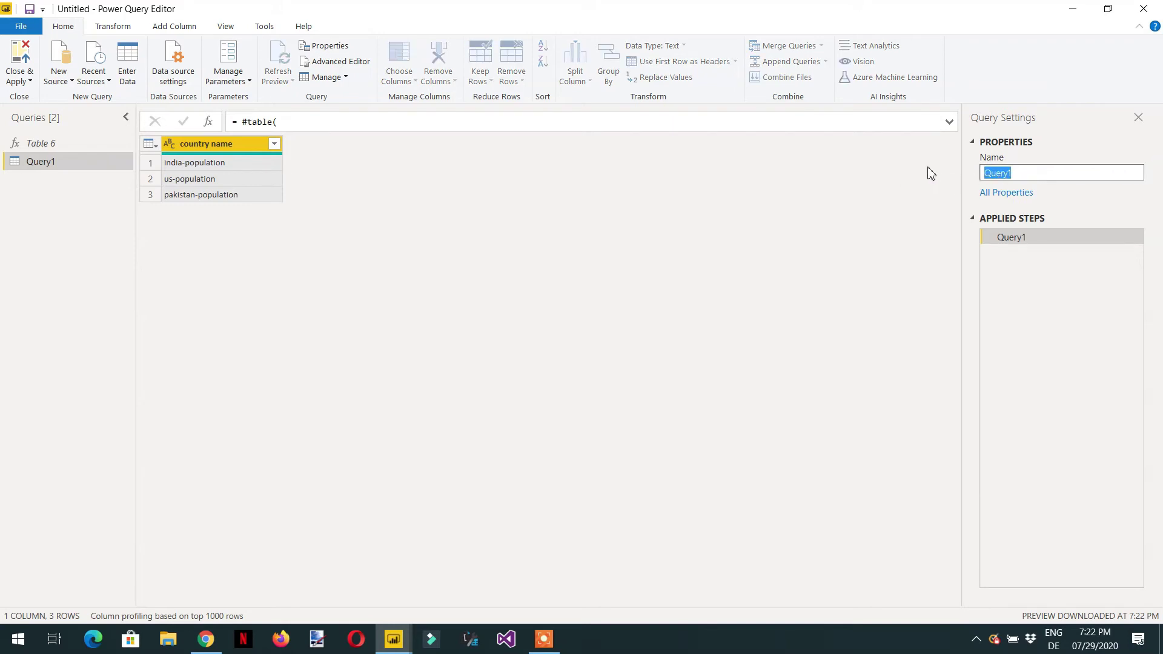
{"action": "type", "text": "countrylist"}
{"action": "key", "text": "Return"}
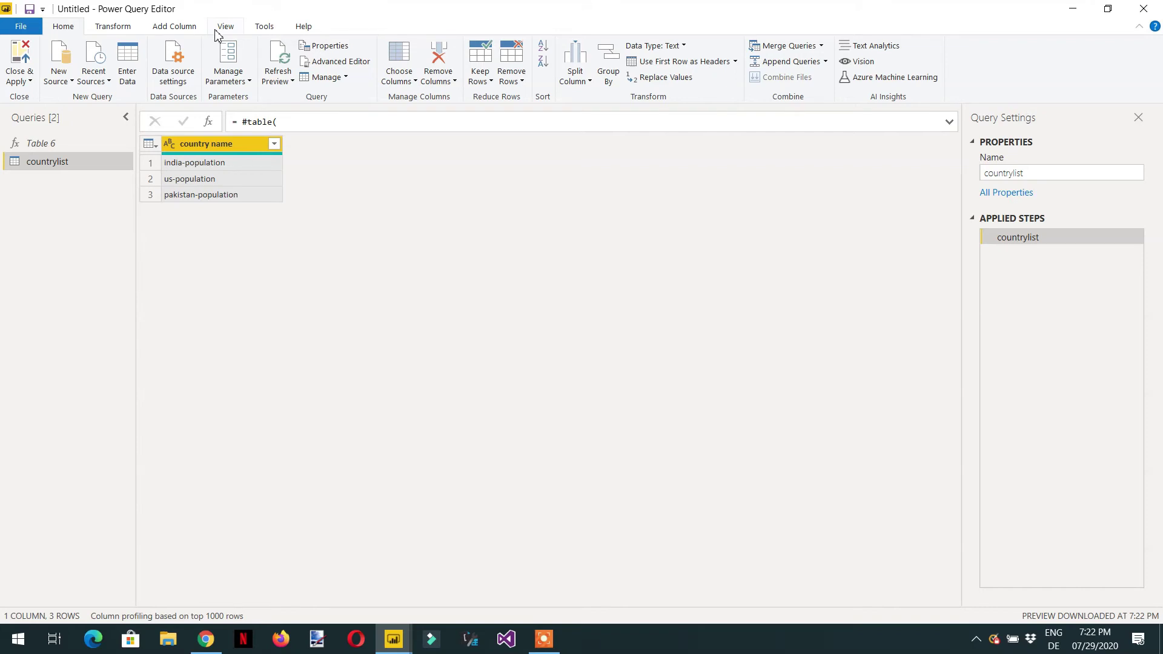
{"action": "left_click", "coordinate": [177, 32]}
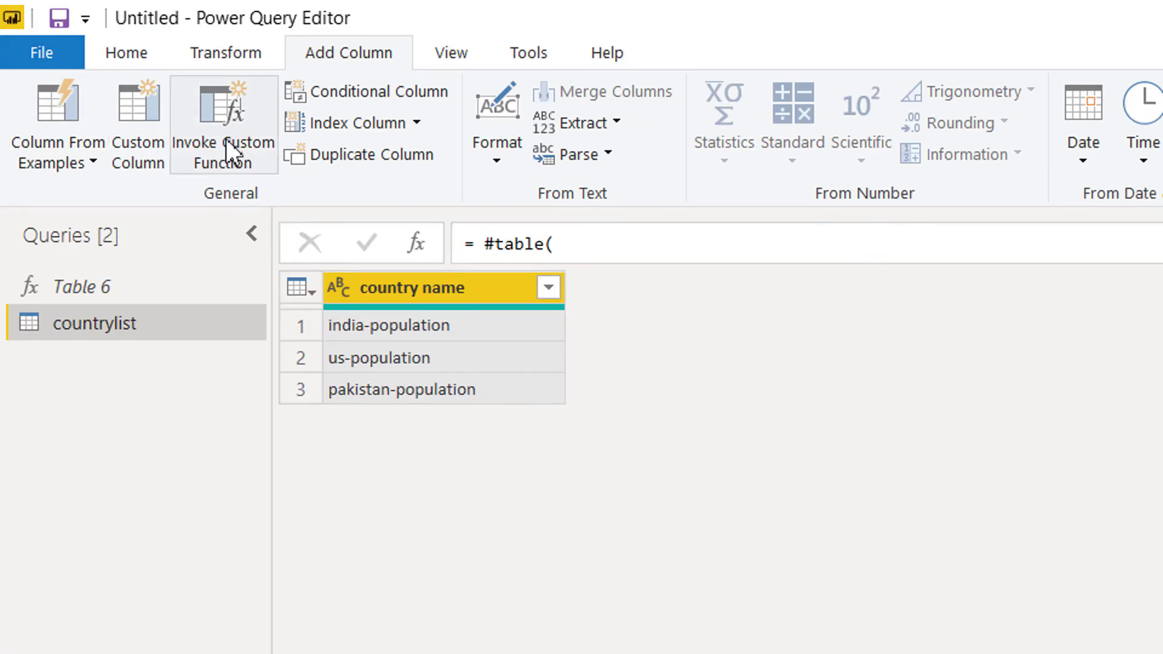
{"action": "left_click", "coordinate": [231, 159]}
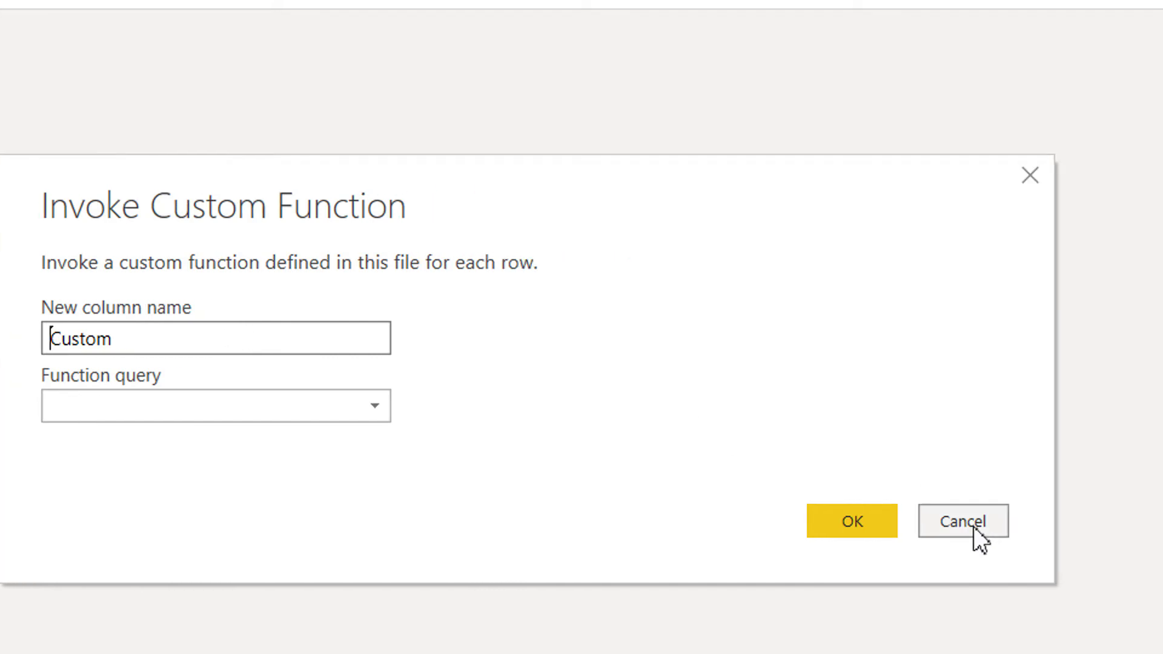
{"action": "left_click", "coordinate": [973, 526]}
- Rename the Table 6 function query as fnCountry
{"action": "left_click", "coordinate": [93, 105]}
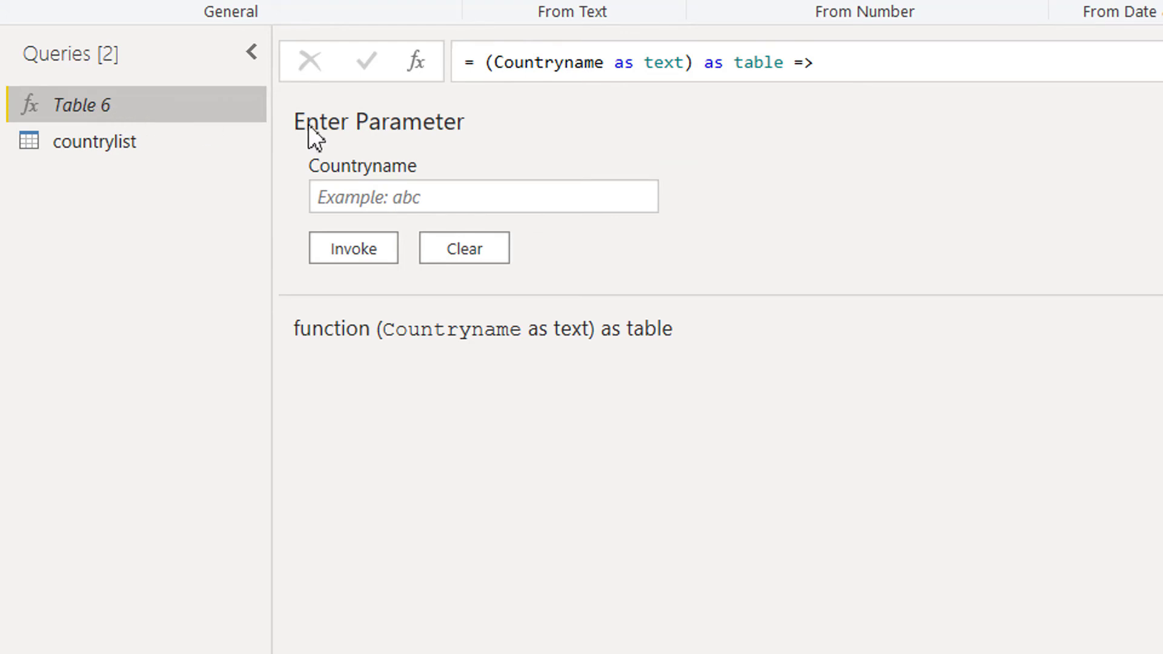
{"action": "left_click_drag", "start_coordinate": [991, 171], "coordinate": [863, 169]}
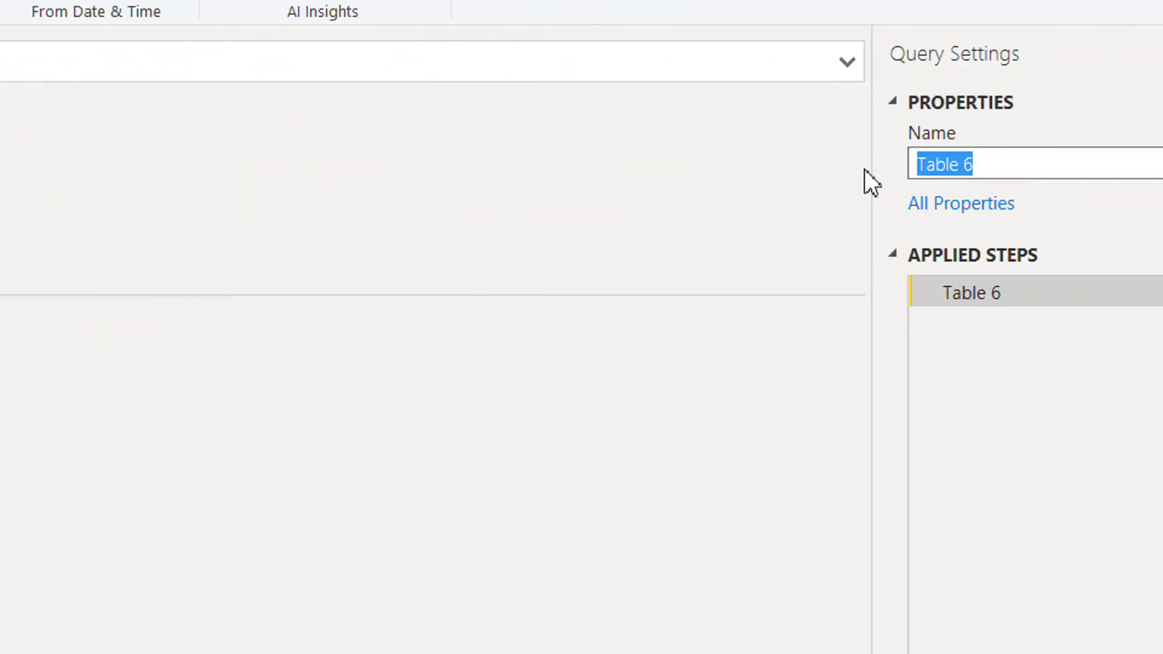
{"action": "type", "text": "fnCountrie"}
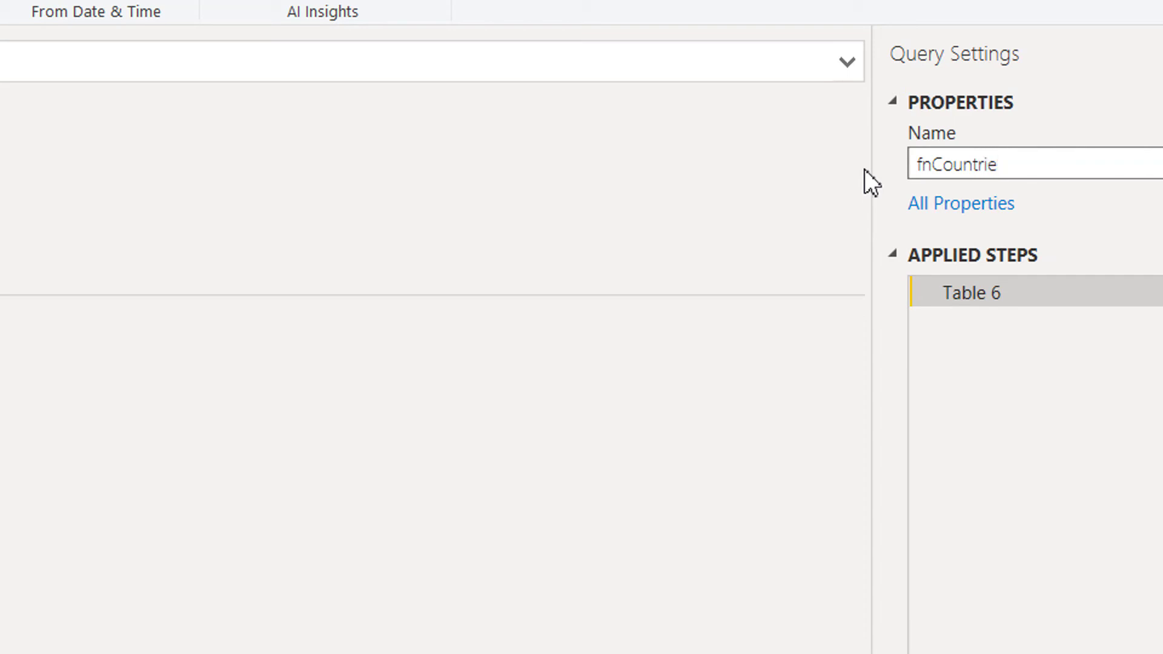
{"action": "key", "text": "BackSpace"}
{"action": "key", "text": "BackSpace"}
{"action": "type", "text": "y"}
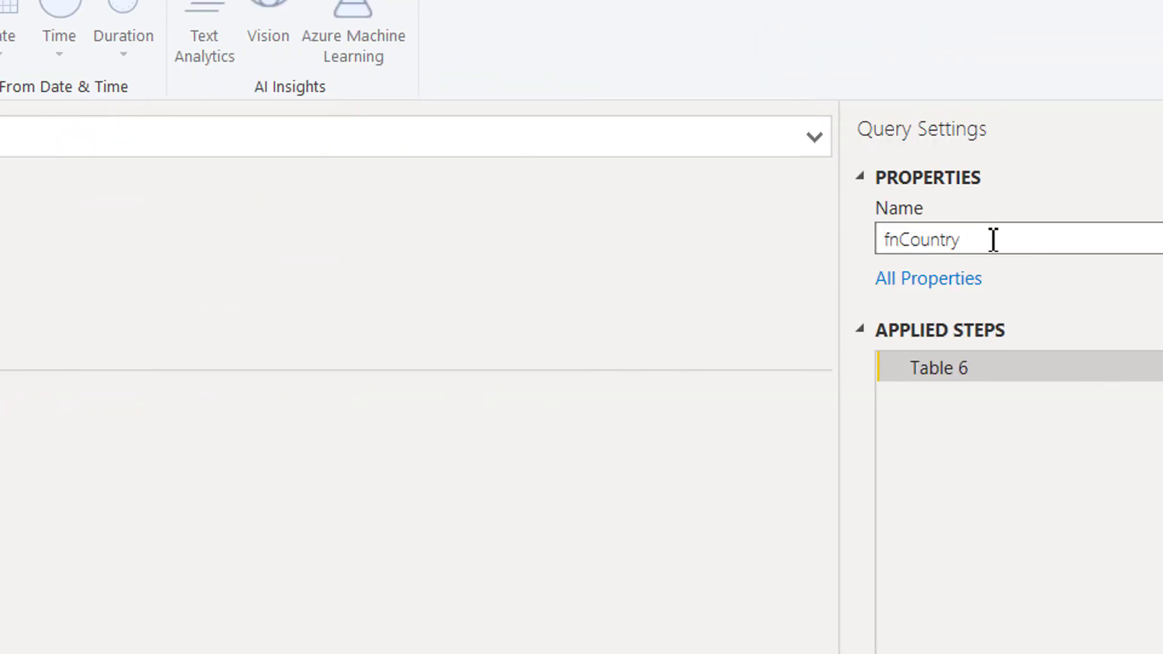
{"action": "key", "text": "Return"}
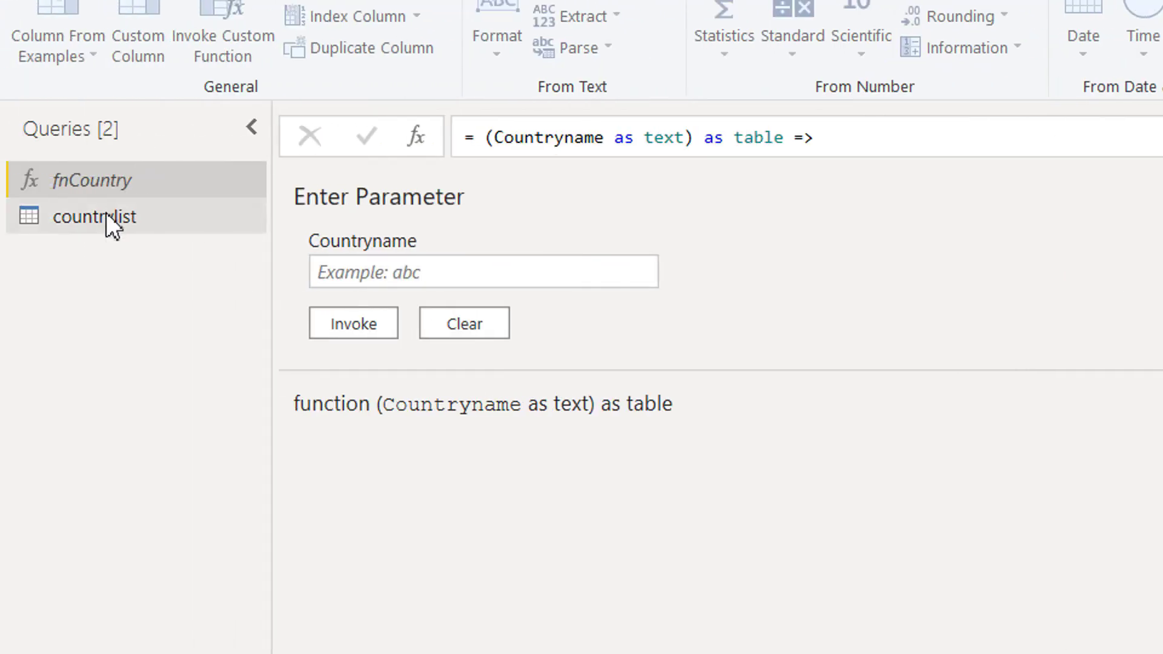
- Invoke fnCountry for each row of countrylist in a new column named "Combine data", with country name as the Countryname argument
{"action": "left_click", "coordinate": [107, 216]}
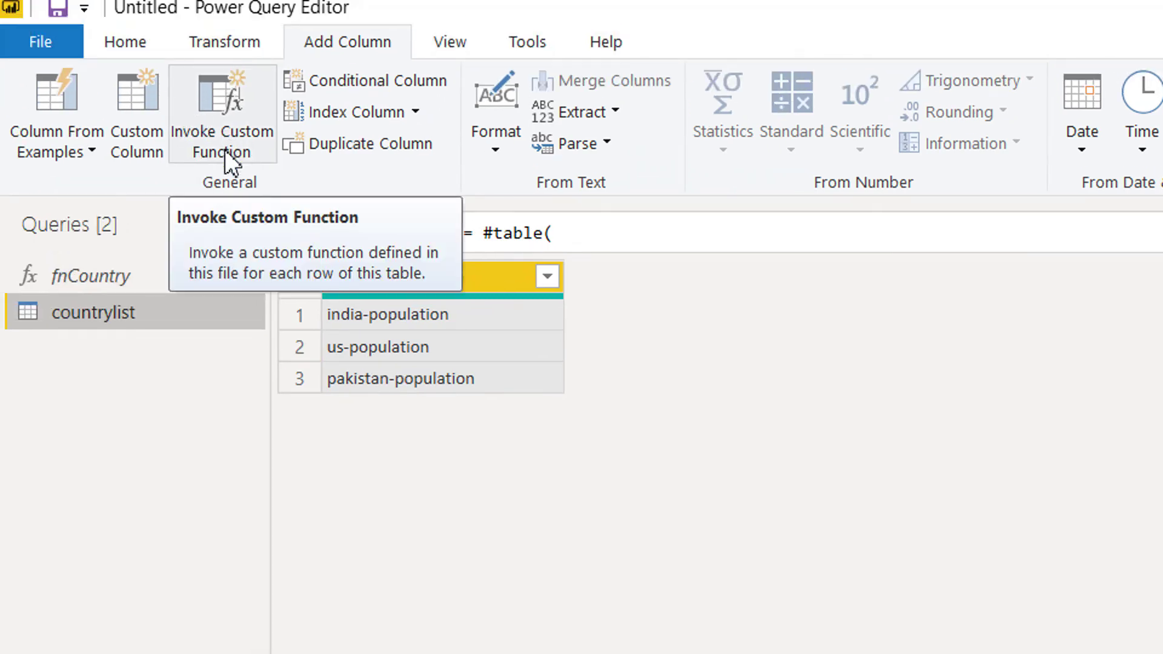
{"action": "left_click", "coordinate": [228, 151]}
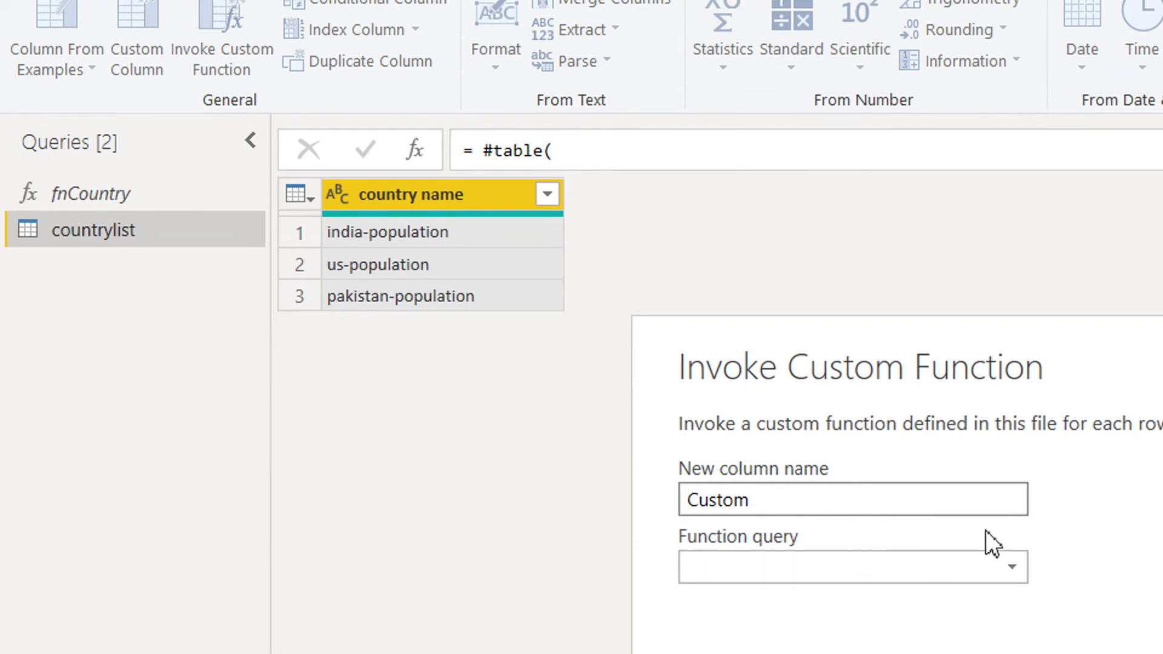
{"action": "double_click", "coordinate": [885, 504]}
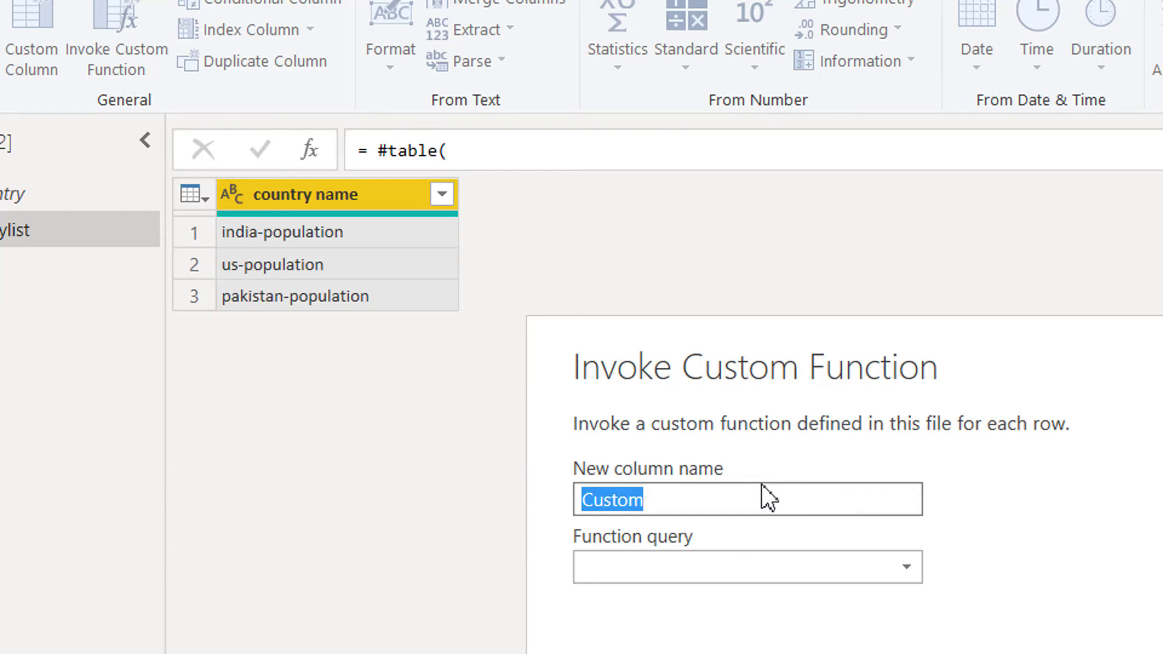
{"action": "type", "text": "Cou"}
{"action": "key", "text": "BackSpace"}
{"action": "key", "text": "BackSpace"}
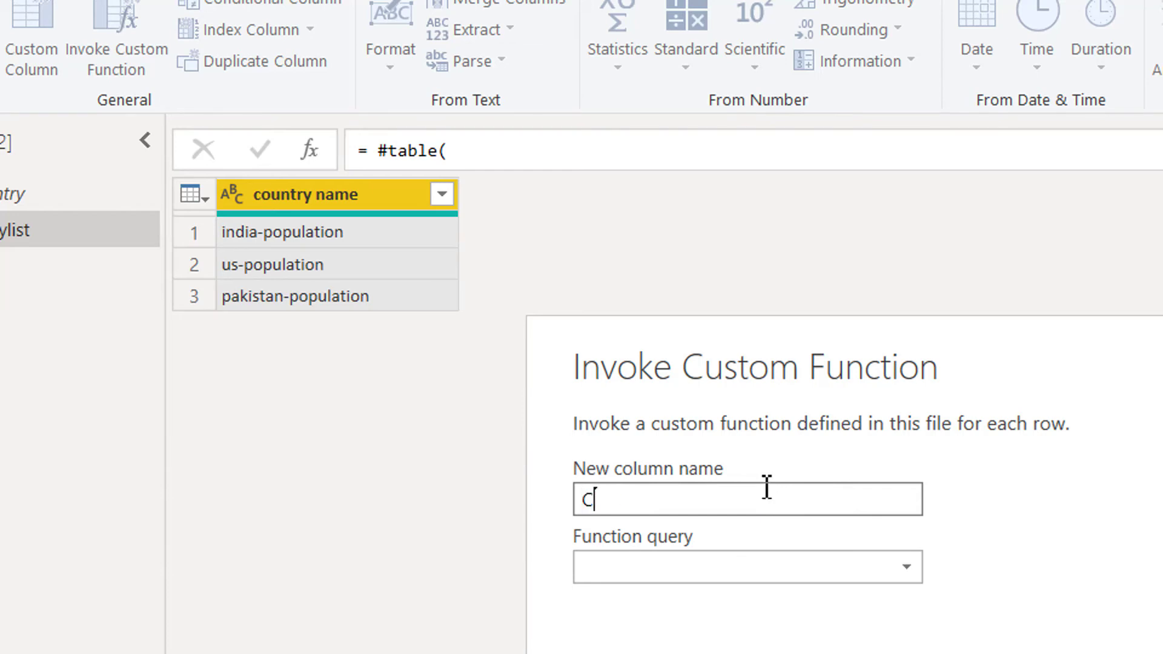
{"action": "type", "text": "ombine data"}
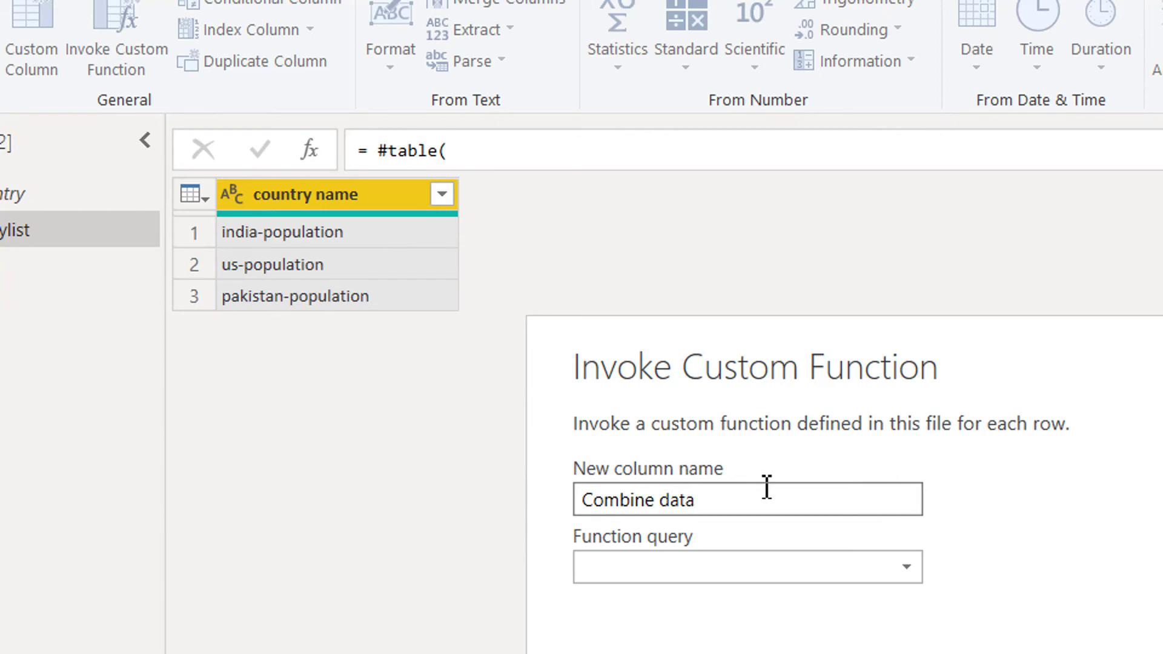
{"action": "left_click", "coordinate": [827, 560]}
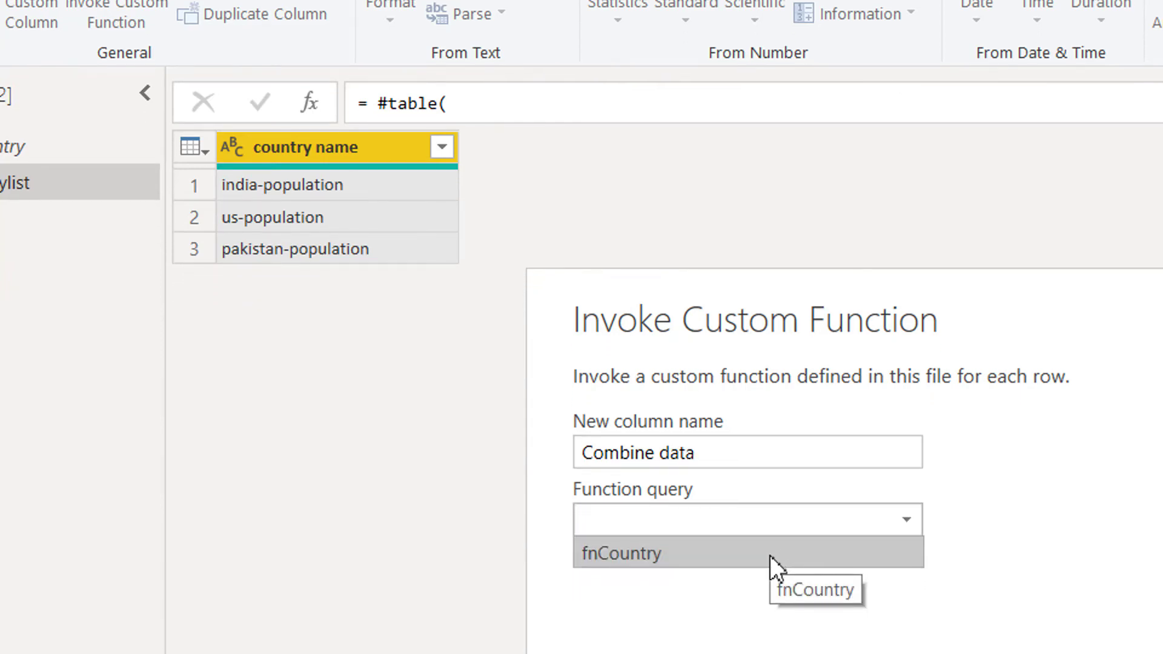
{"action": "left_click", "coordinate": [769, 555]}
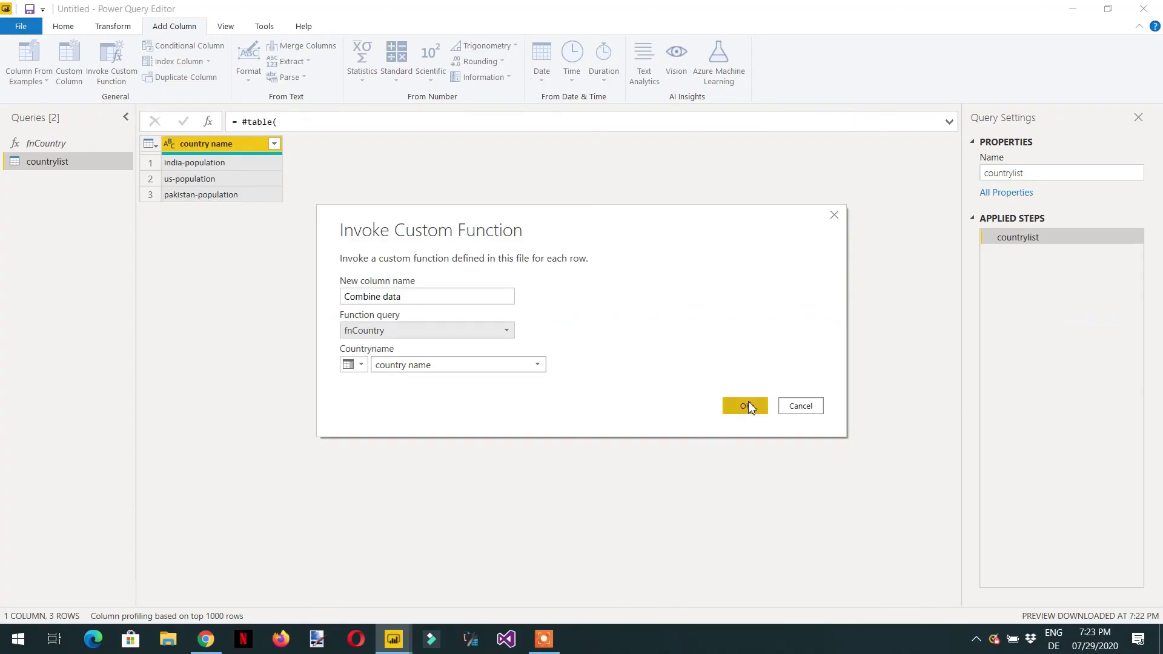
{"action": "left_click", "coordinate": [857, 503]}
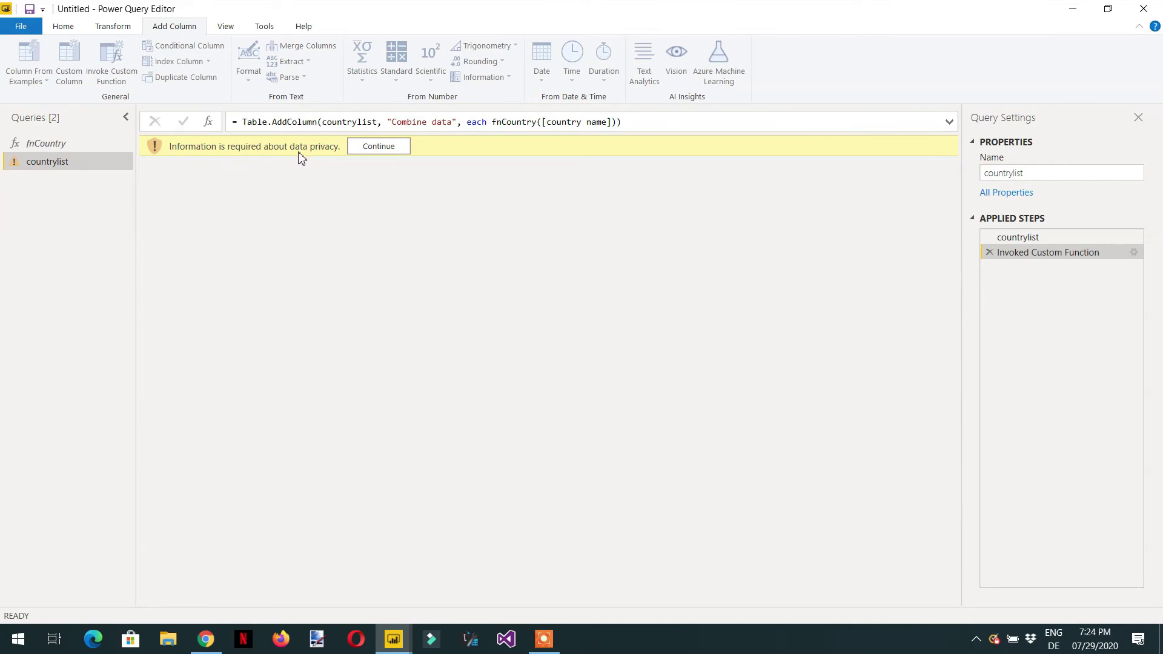
- Resolve the data privacy request by ignoring Privacy Levels checks for this file and saving the setting
{"action": "left_click", "coordinate": [381, 151]}
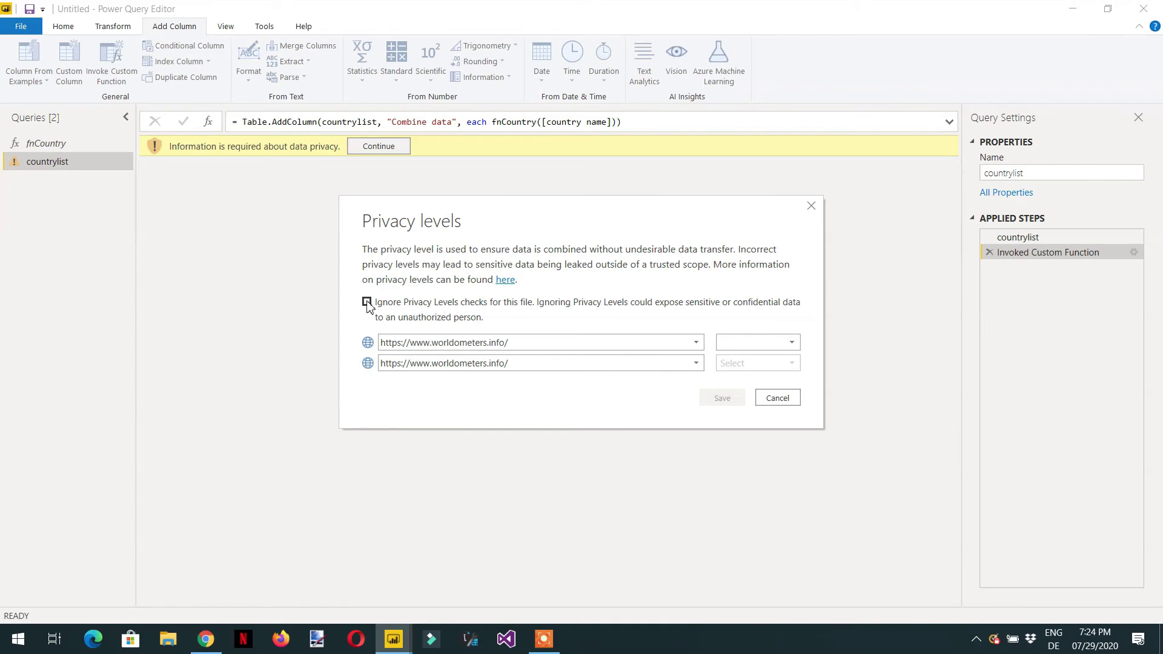
{"action": "left_click", "coordinate": [367, 302]}
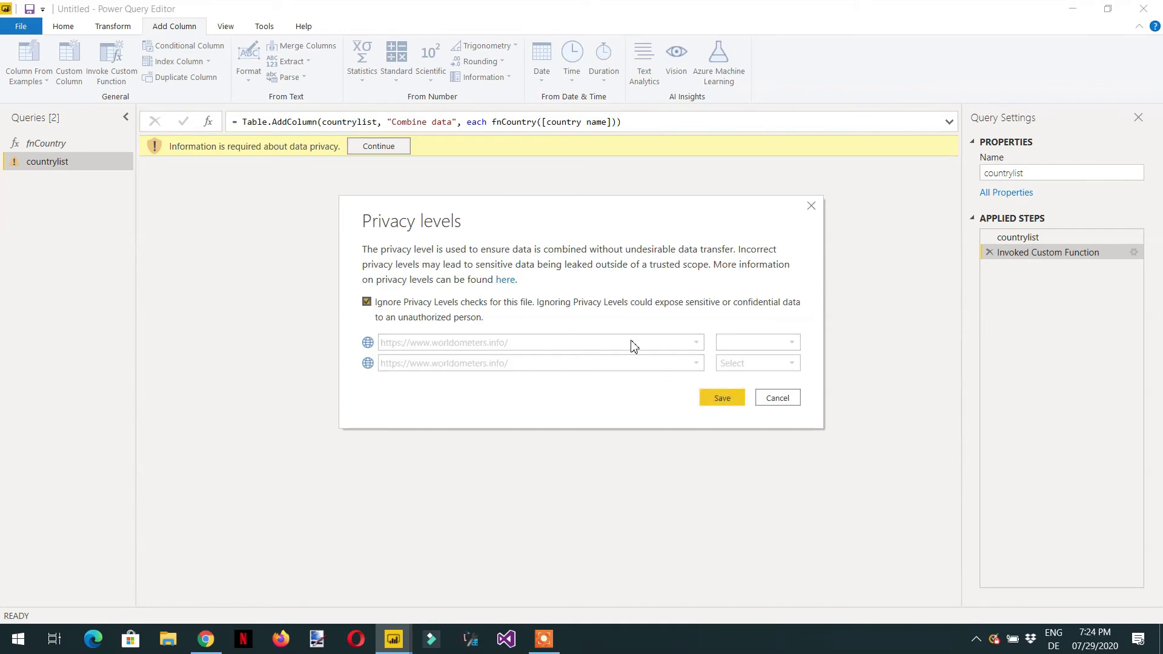
{"action": "left_click", "coordinate": [734, 399]}
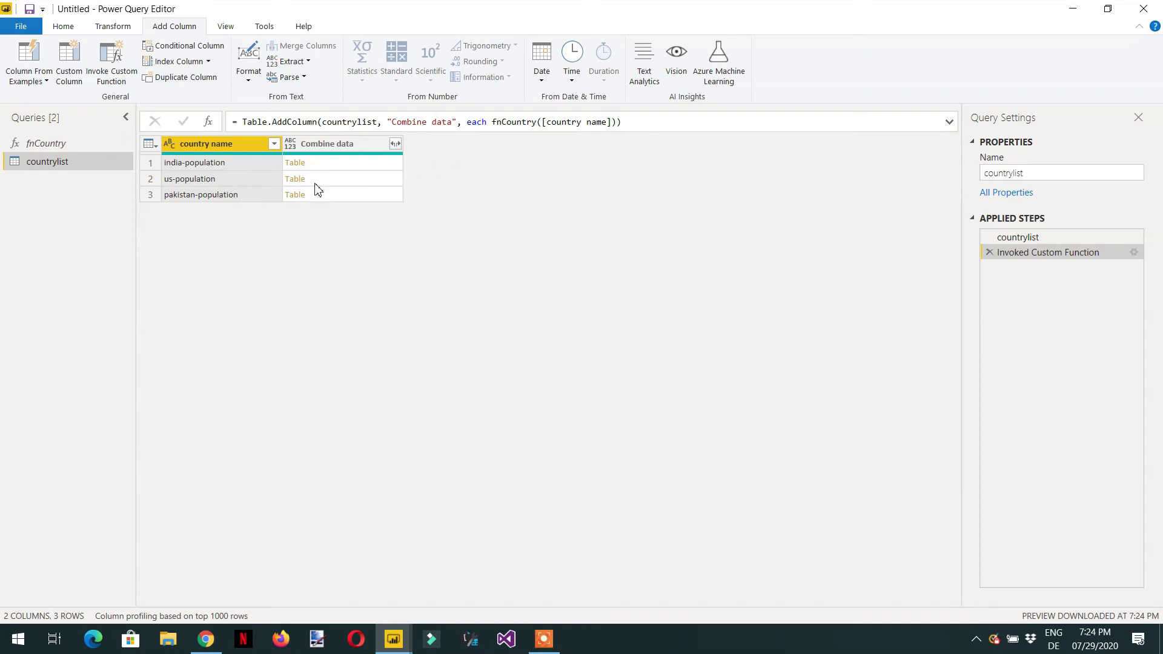
- Preview the nested city tables of the india-population, us-population and pakistan-population rows in an enlarged preview area
{"action": "left_click", "coordinate": [360, 164]}
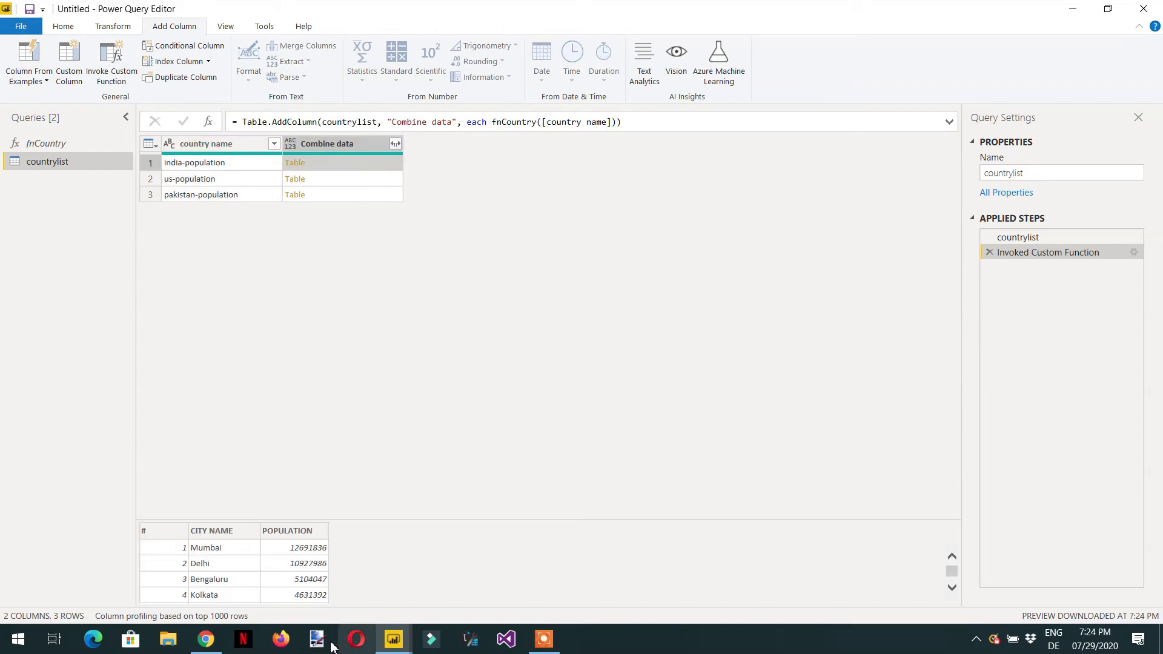
{"action": "scroll", "coordinate": [257, 565], "scroll_direction": "down", "scroll_amount": 1}
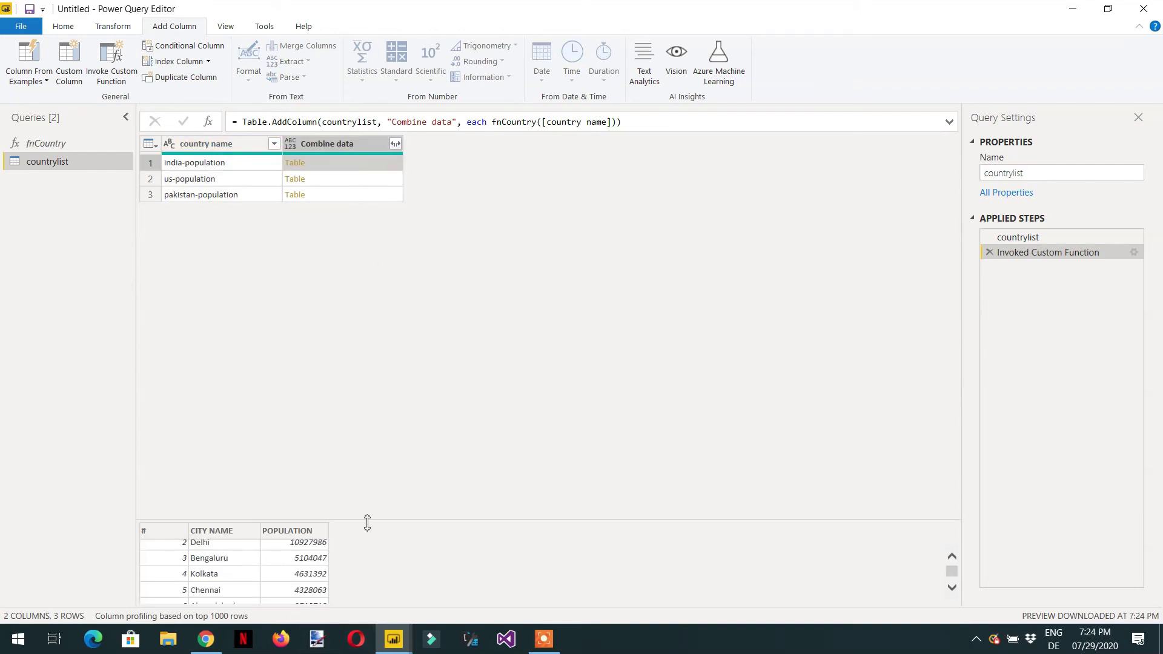
{"action": "left_click_drag", "start_coordinate": [368, 520], "coordinate": [368, 421]}
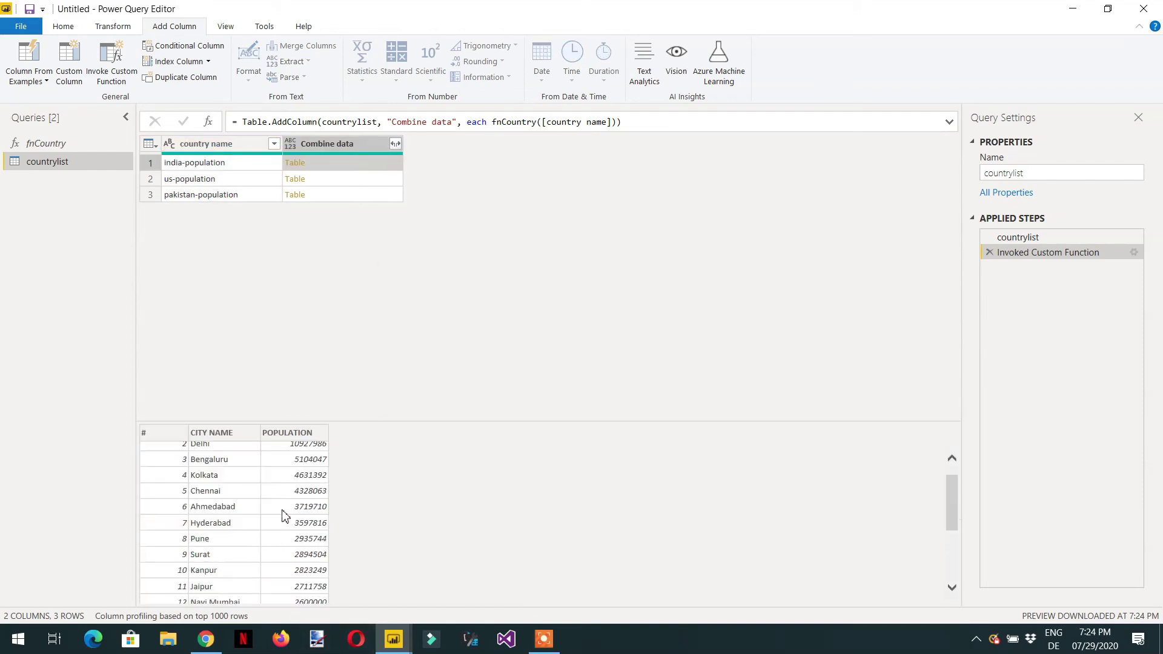
{"action": "left_click", "coordinate": [342, 183]}
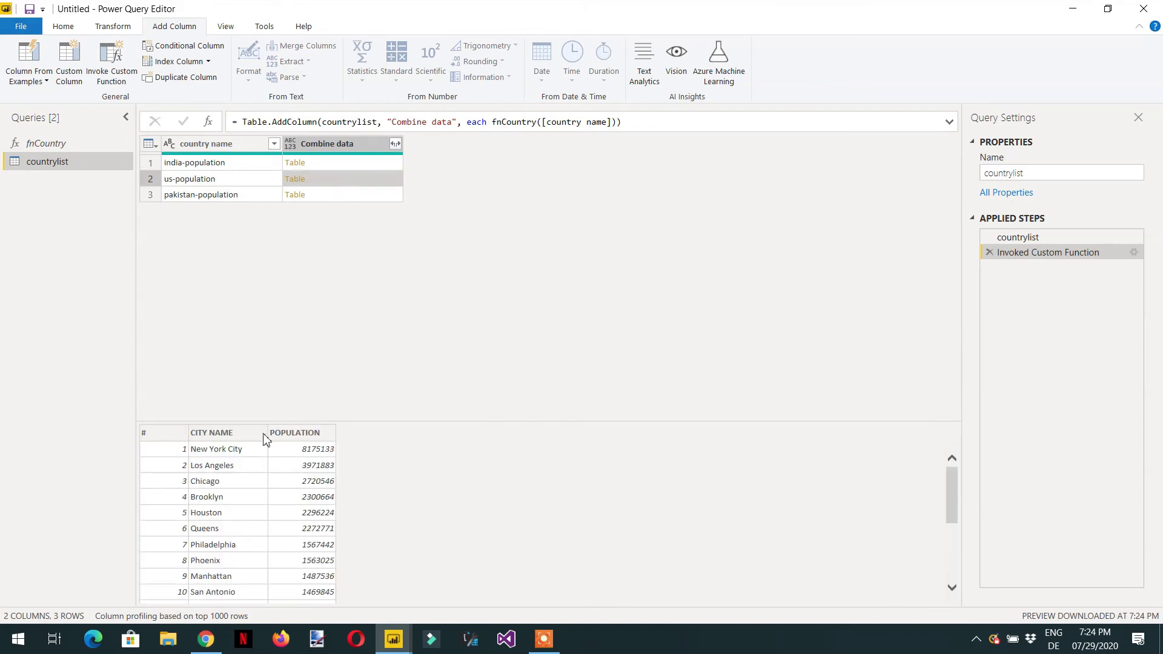
{"action": "left_click", "coordinate": [343, 195]}
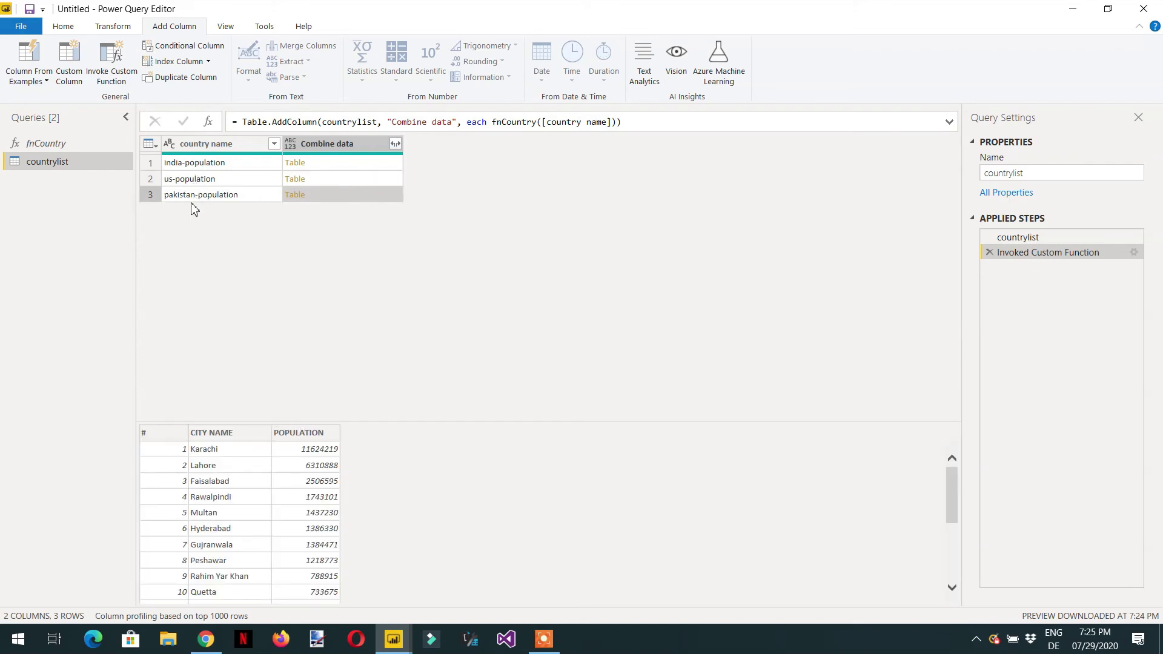
- Expand Combine data into its #, CITY NAME and POPULATION columns with the original name as prefix, and review the rows for all three countries
{"action": "left_click", "coordinate": [394, 146]}
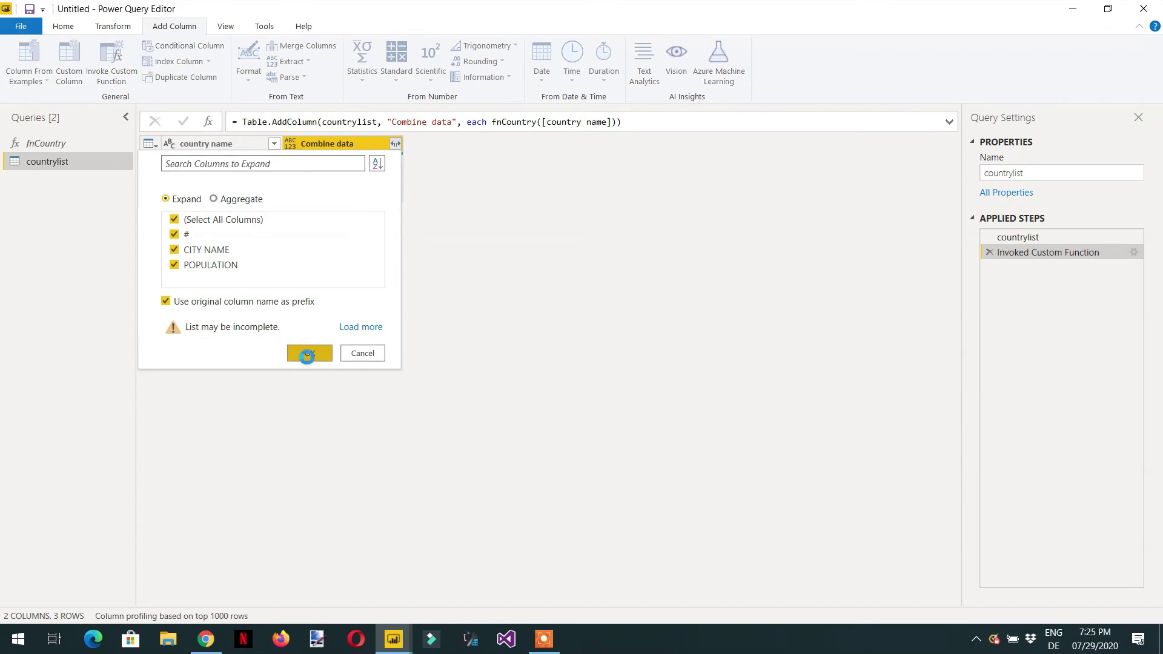
{"action": "left_click", "coordinate": [309, 356]}
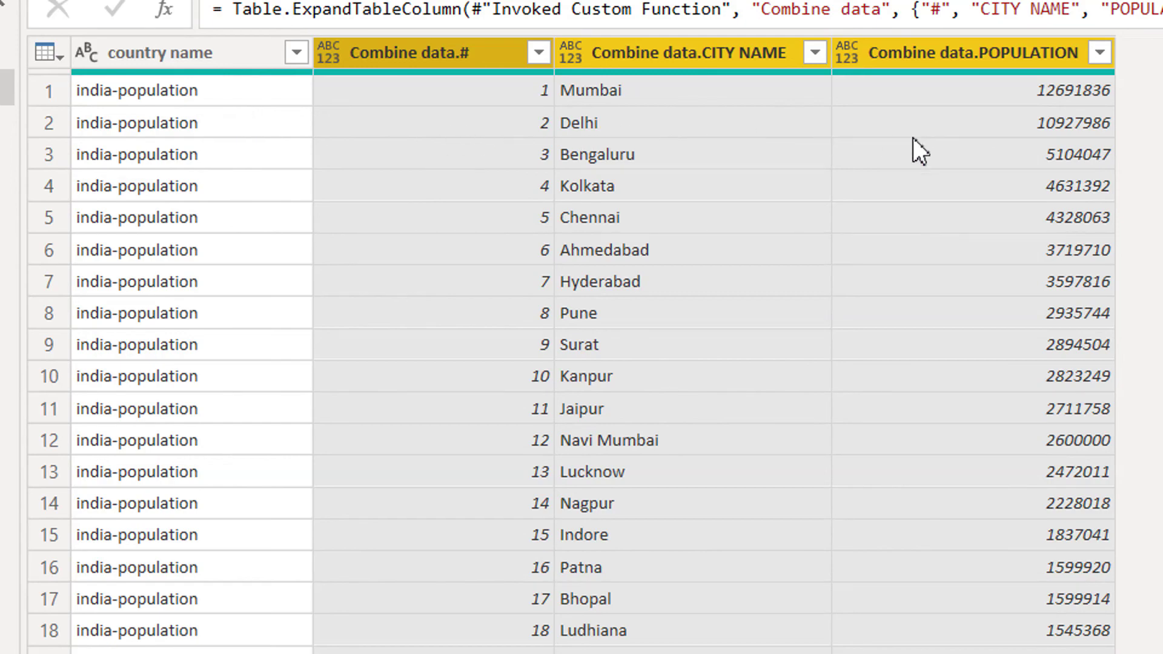
{"action": "scroll", "coordinate": [434, 275], "scroll_direction": "down", "scroll_amount": 5}
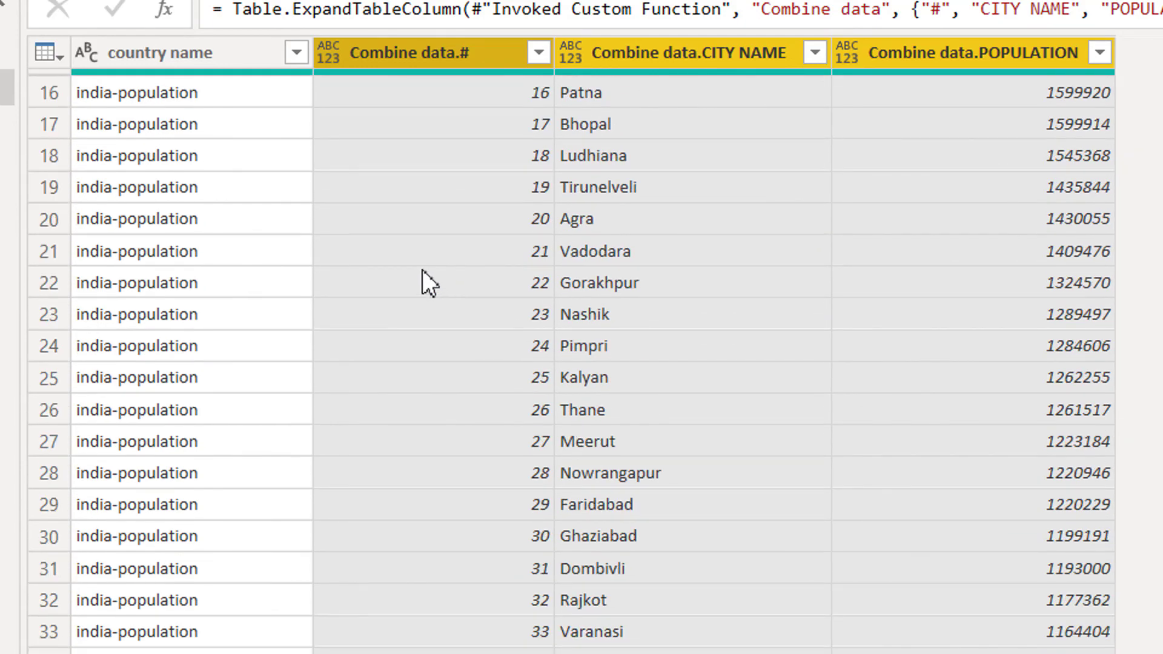
{"action": "scroll", "coordinate": [340, 256], "scroll_direction": "down", "scroll_amount": 14}
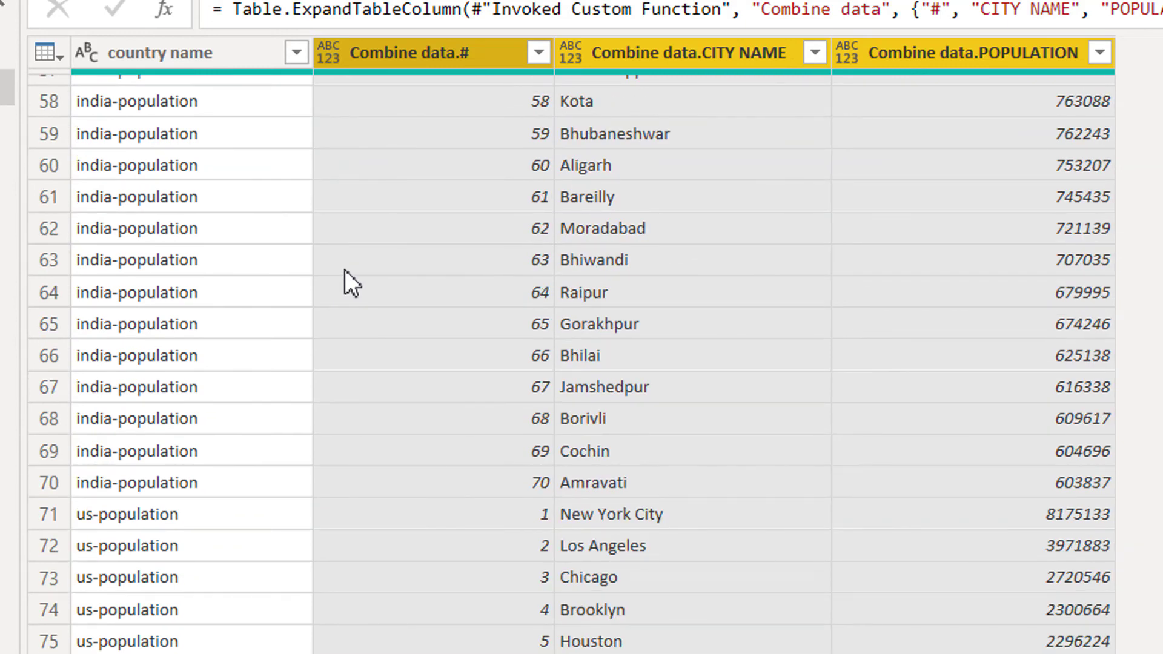
{"action": "scroll", "coordinate": [364, 388], "scroll_direction": "down", "scroll_amount": 8}
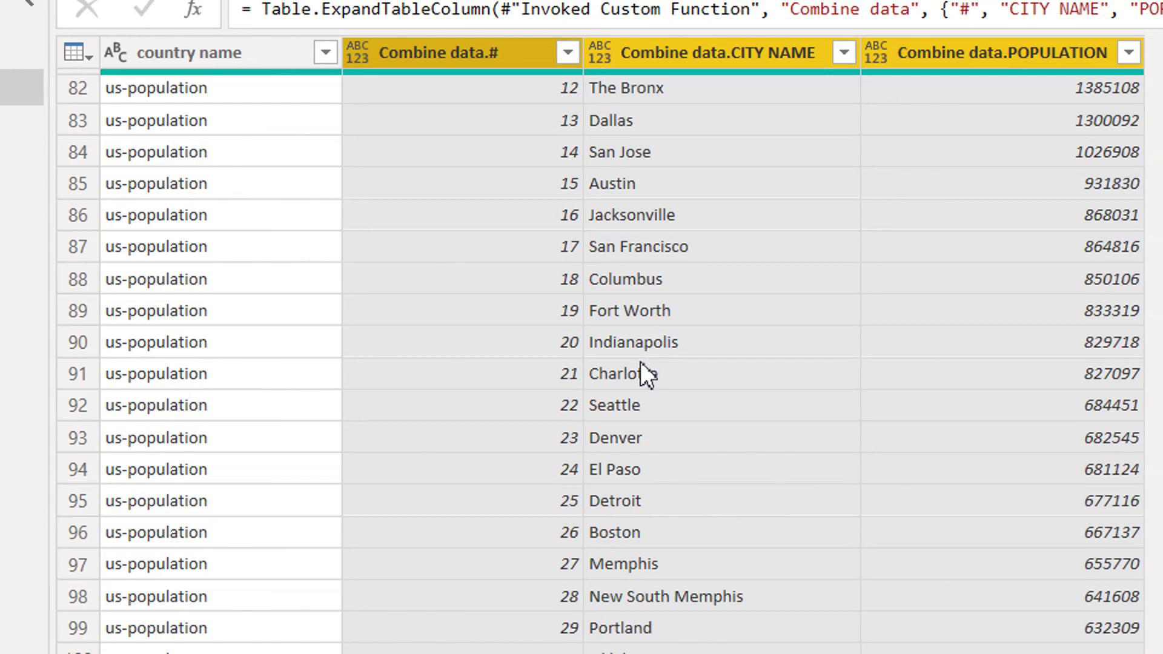
{"action": "scroll", "coordinate": [692, 467], "scroll_direction": "down", "scroll_amount": 17}
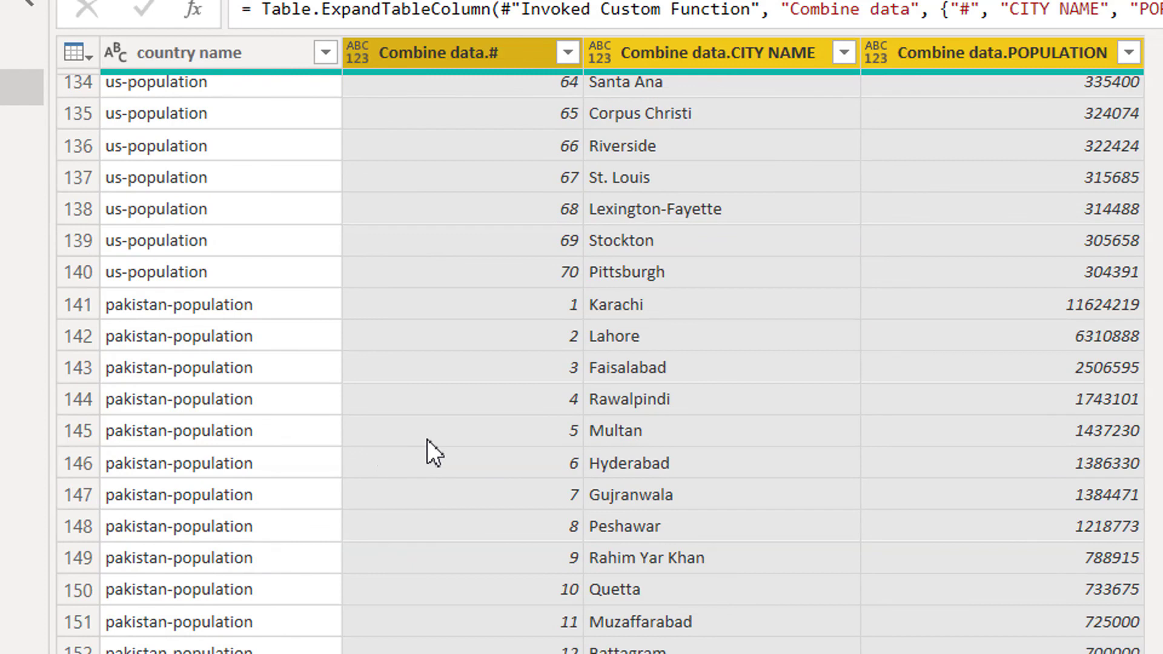
{"action": "scroll", "coordinate": [506, 420], "scroll_direction": "down", "scroll_amount": 1}
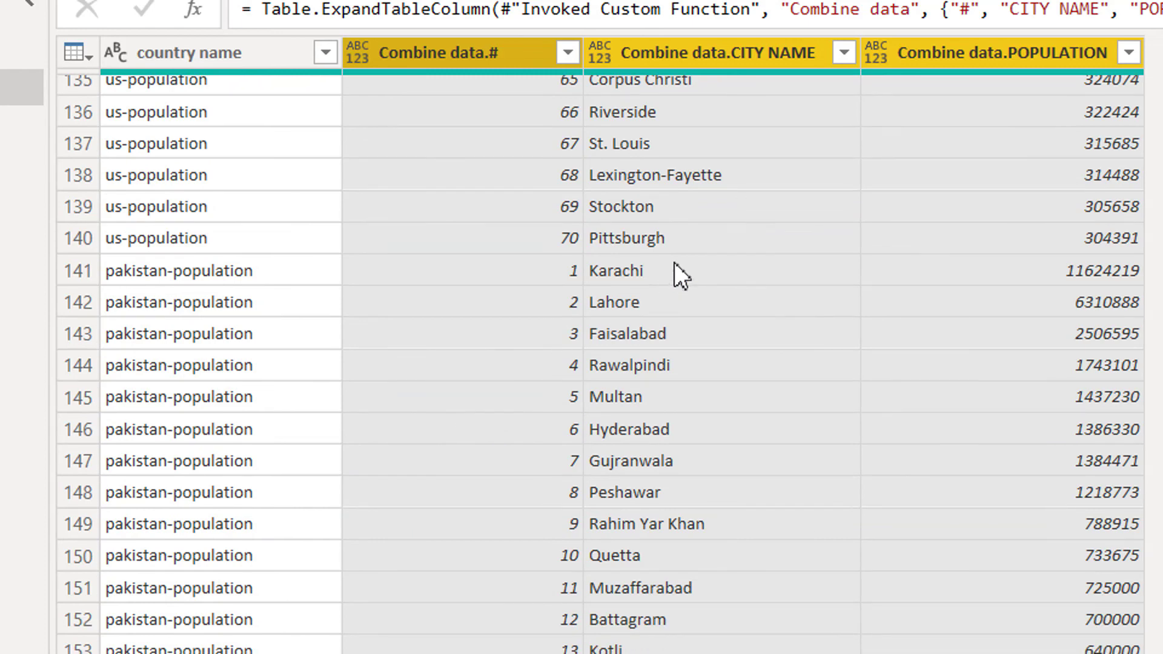